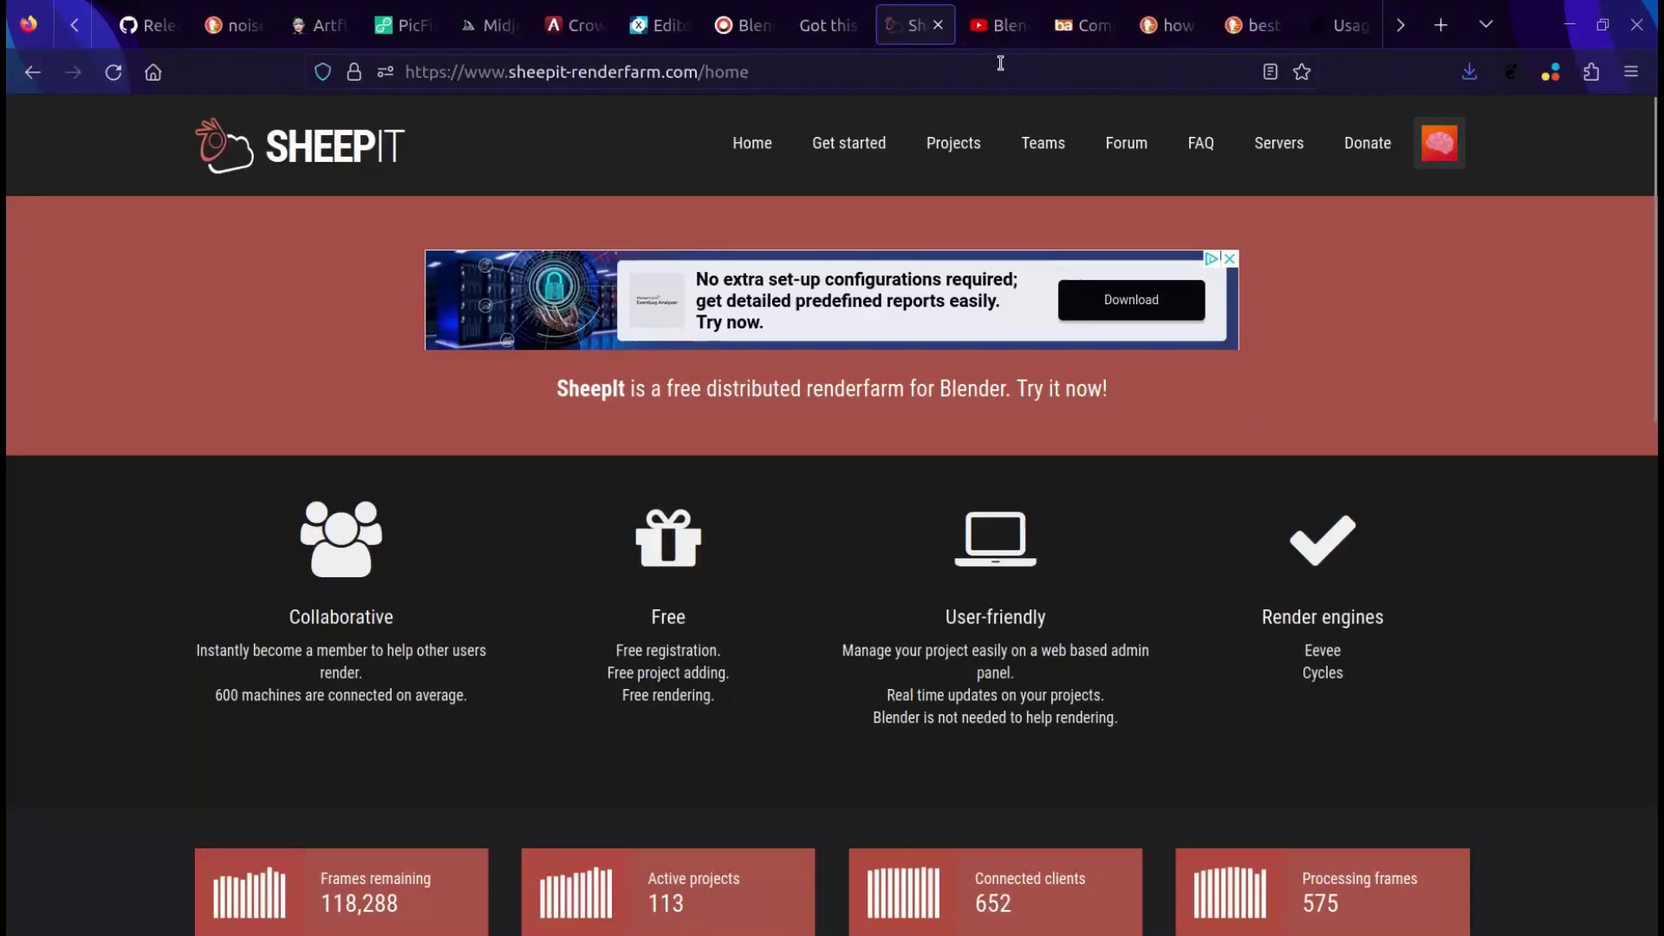
- Examine the SheepIt home page's overview of the free distributed render farm and its supported render engines
click(1003, 28)
click(921, 28)
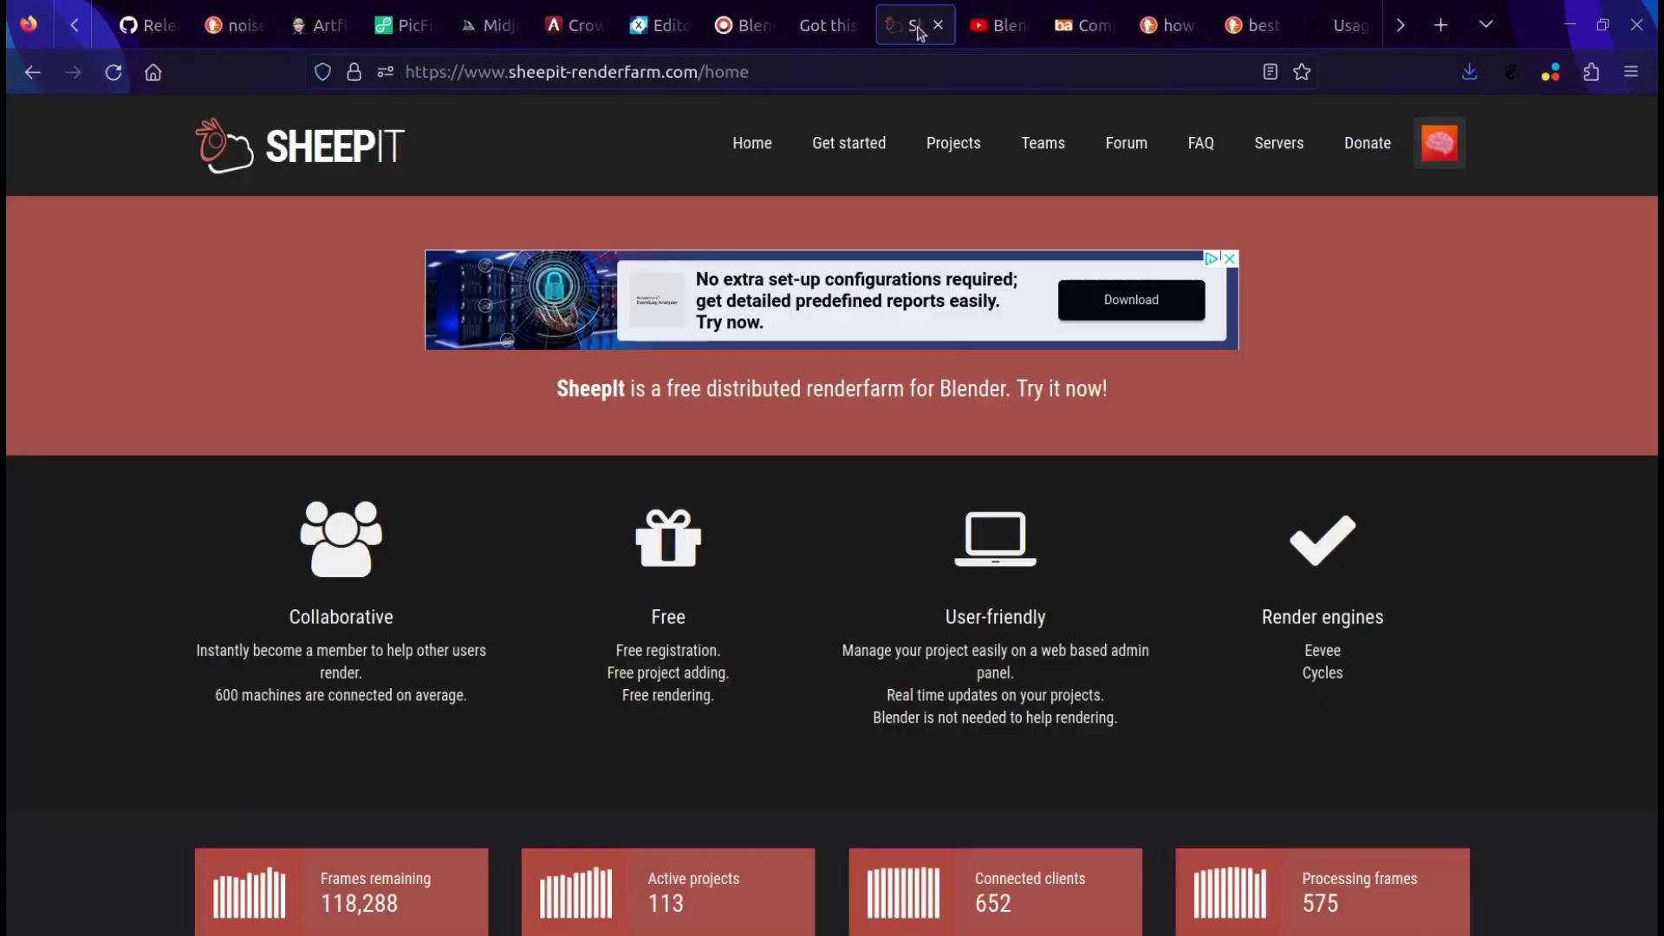
scroll(533, 476, down, 2)
scroll(530, 470, up, 2)
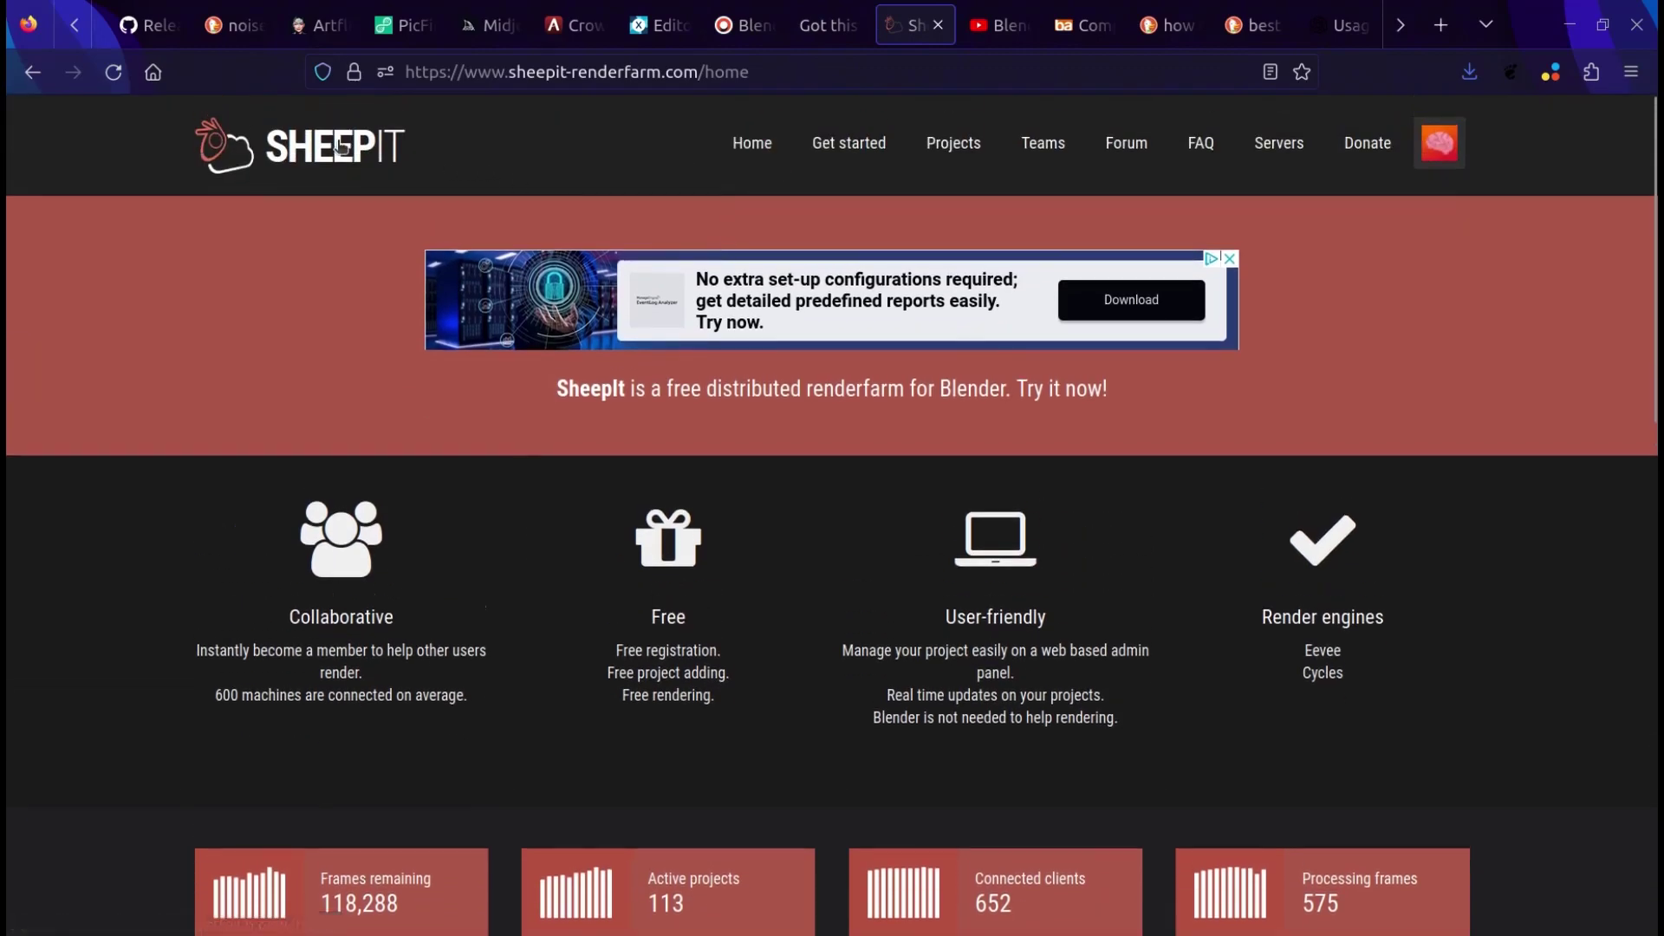
scroll(332, 158, down, 2)
scroll(332, 200, up, 2)
scroll(468, 230, down, 3)
scroll(468, 231, up, 3)
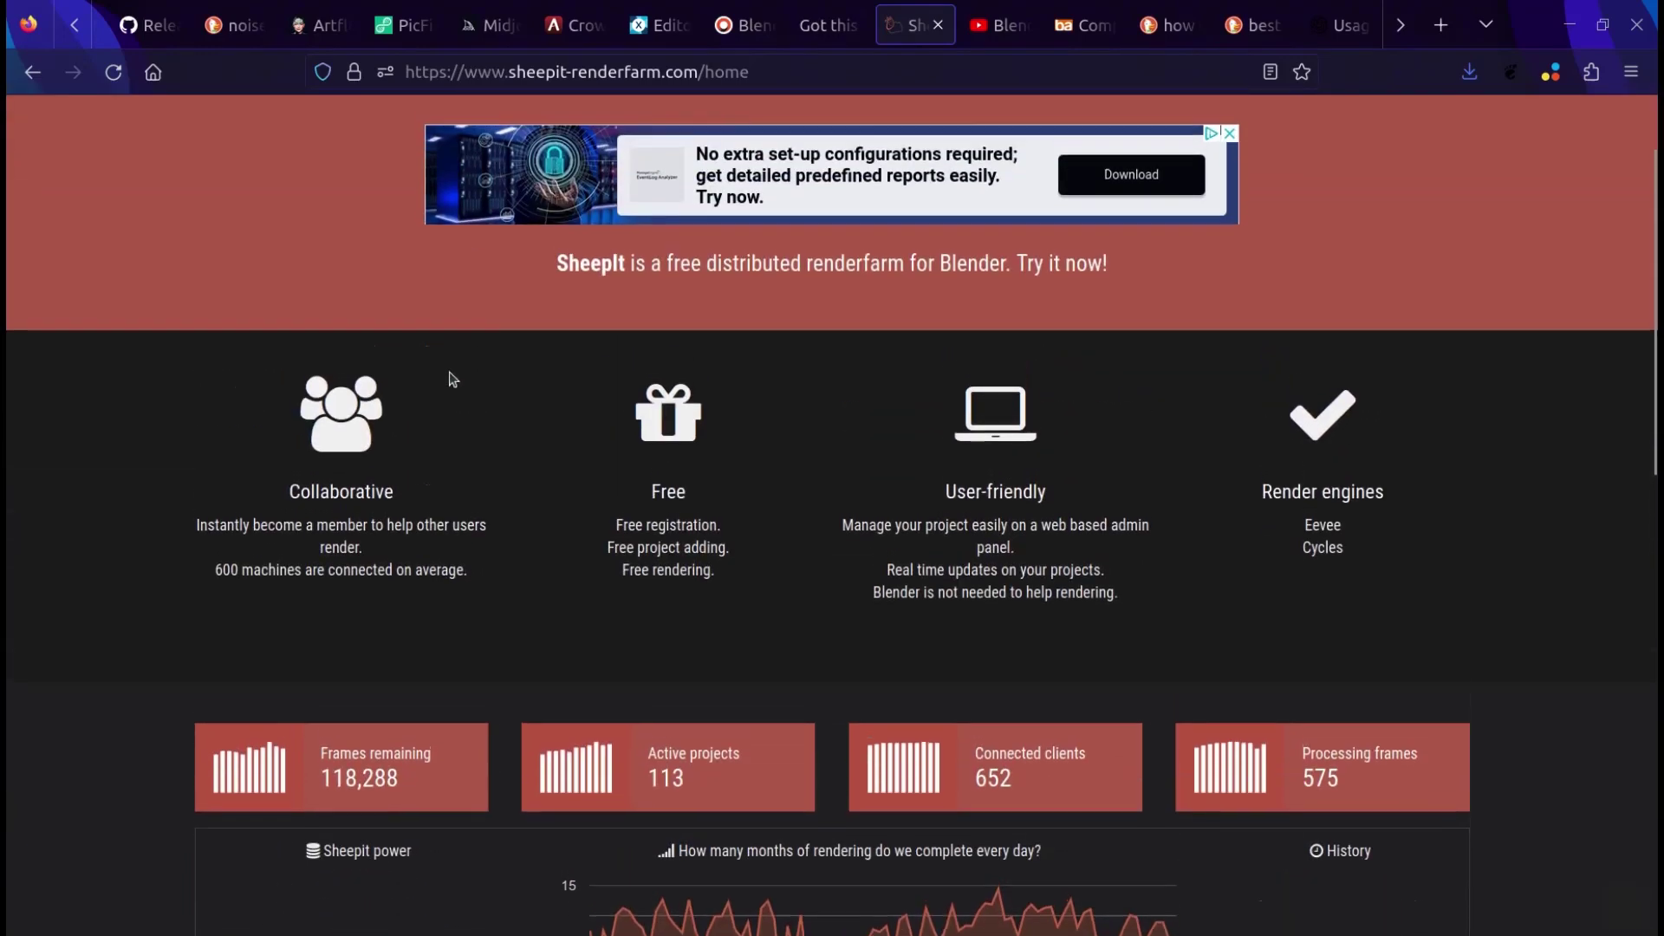
scroll(494, 301, down, 5)
scroll(1226, 621, up, 5)
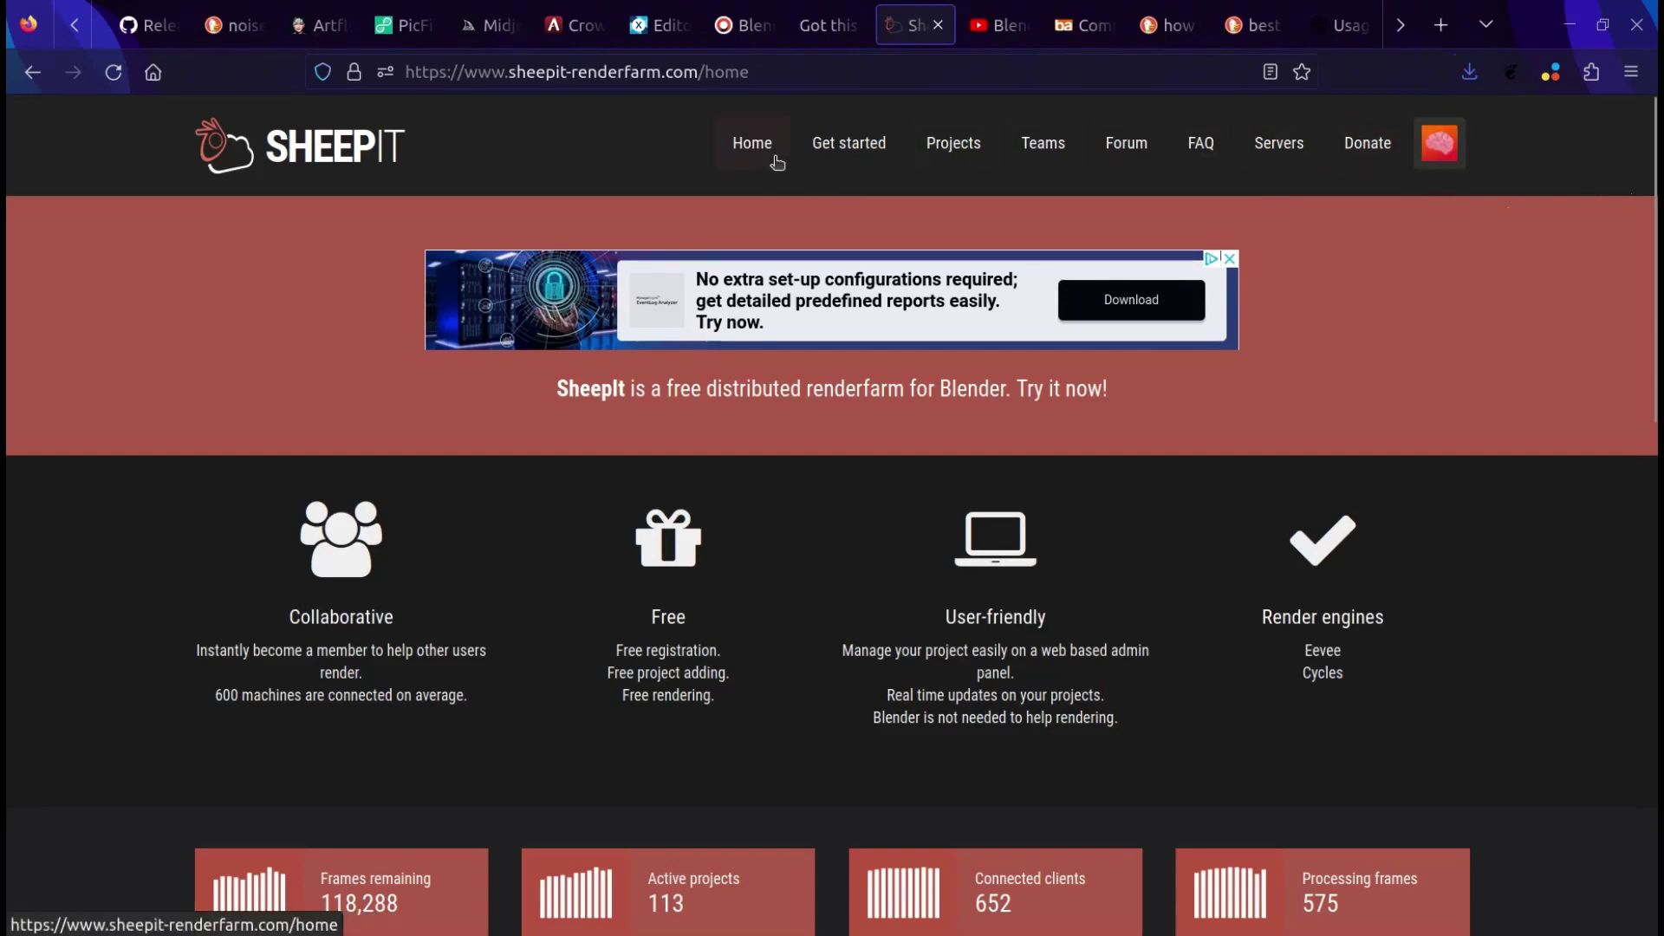
- Reload the home page and review the render farm's statistics, rendering graph and news
click(1439, 143)
scroll(1385, 751, down, 10)
scroll(1385, 751, up, 10)
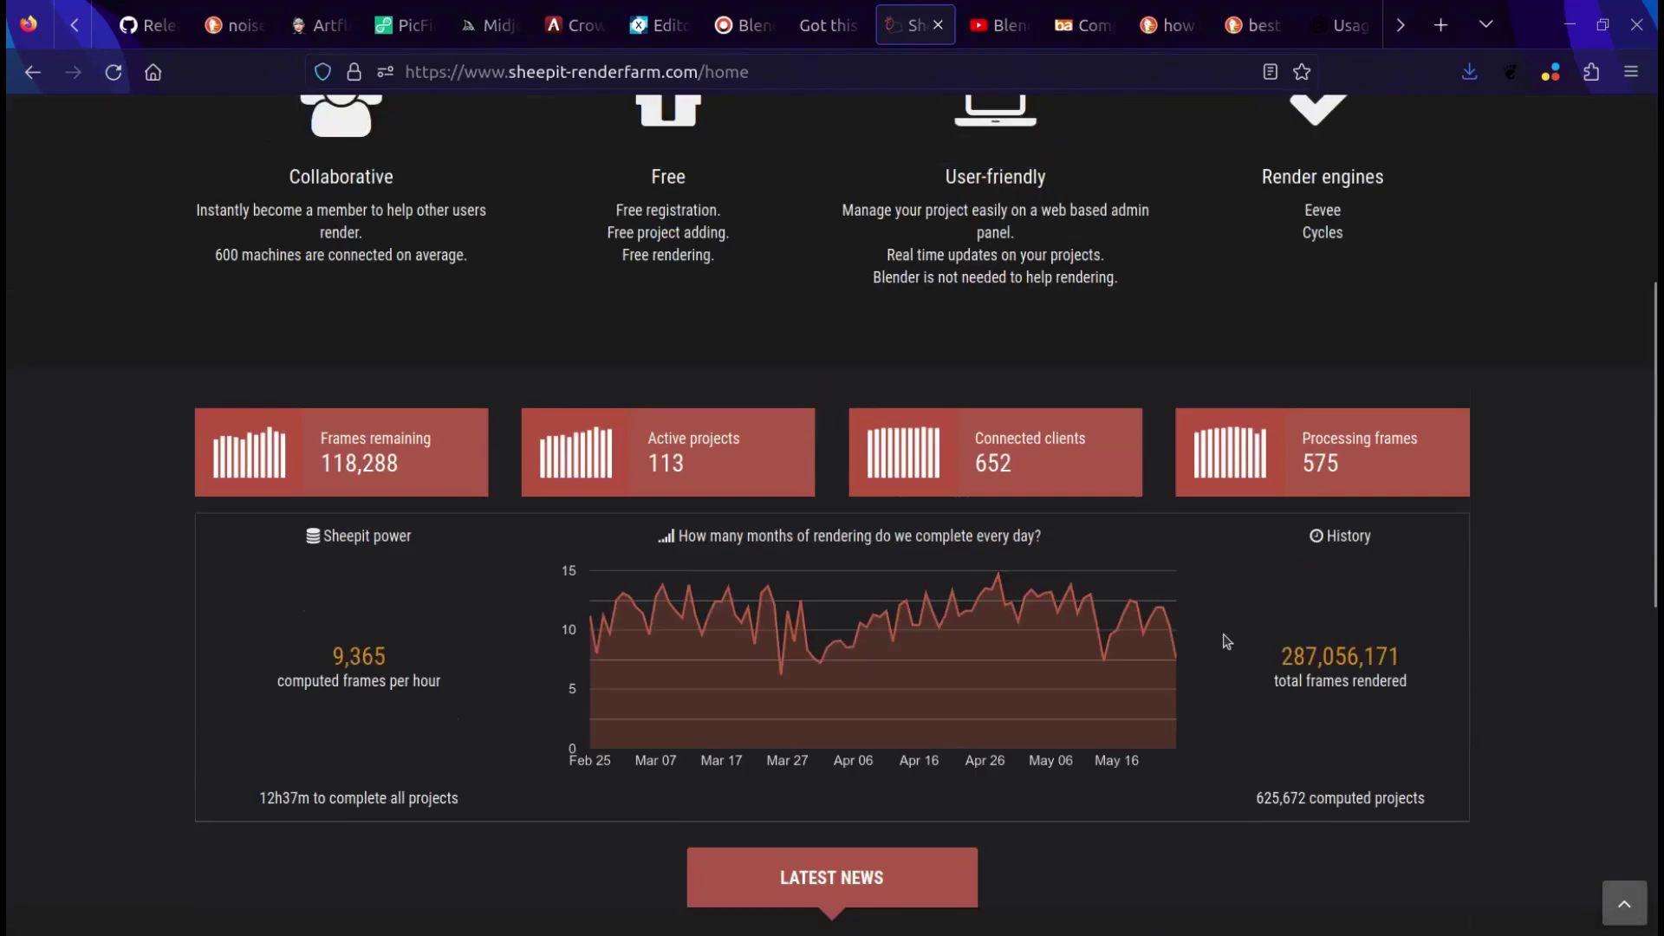
click(1241, 286)
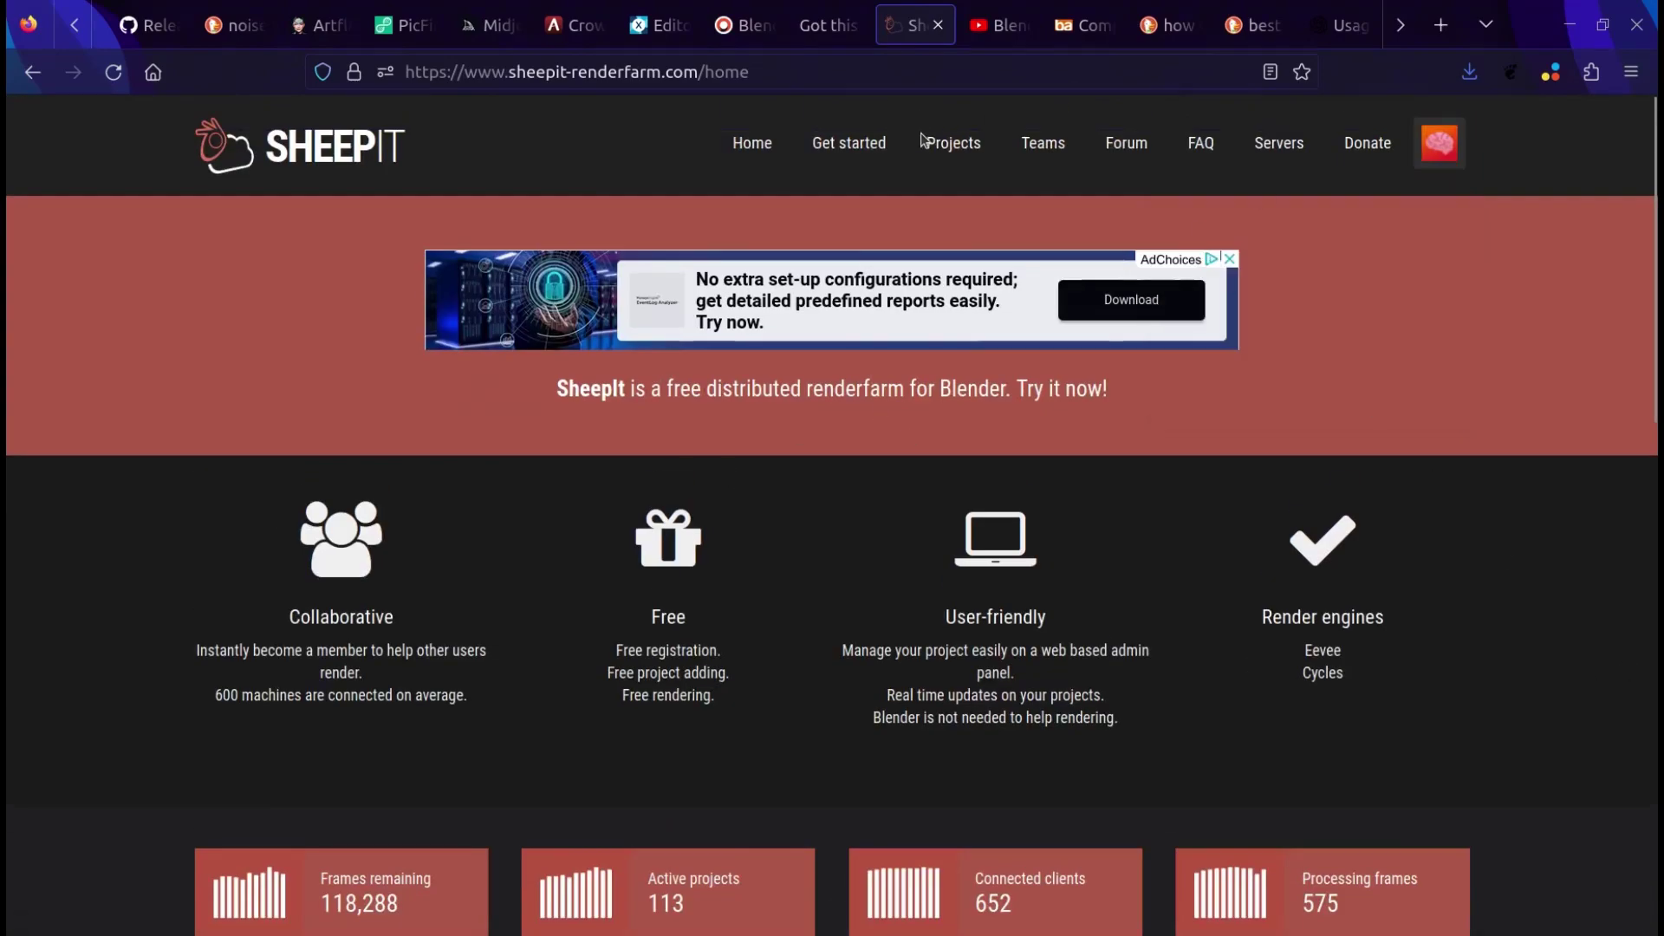
click(753, 143)
scroll(1064, 288, down, 6)
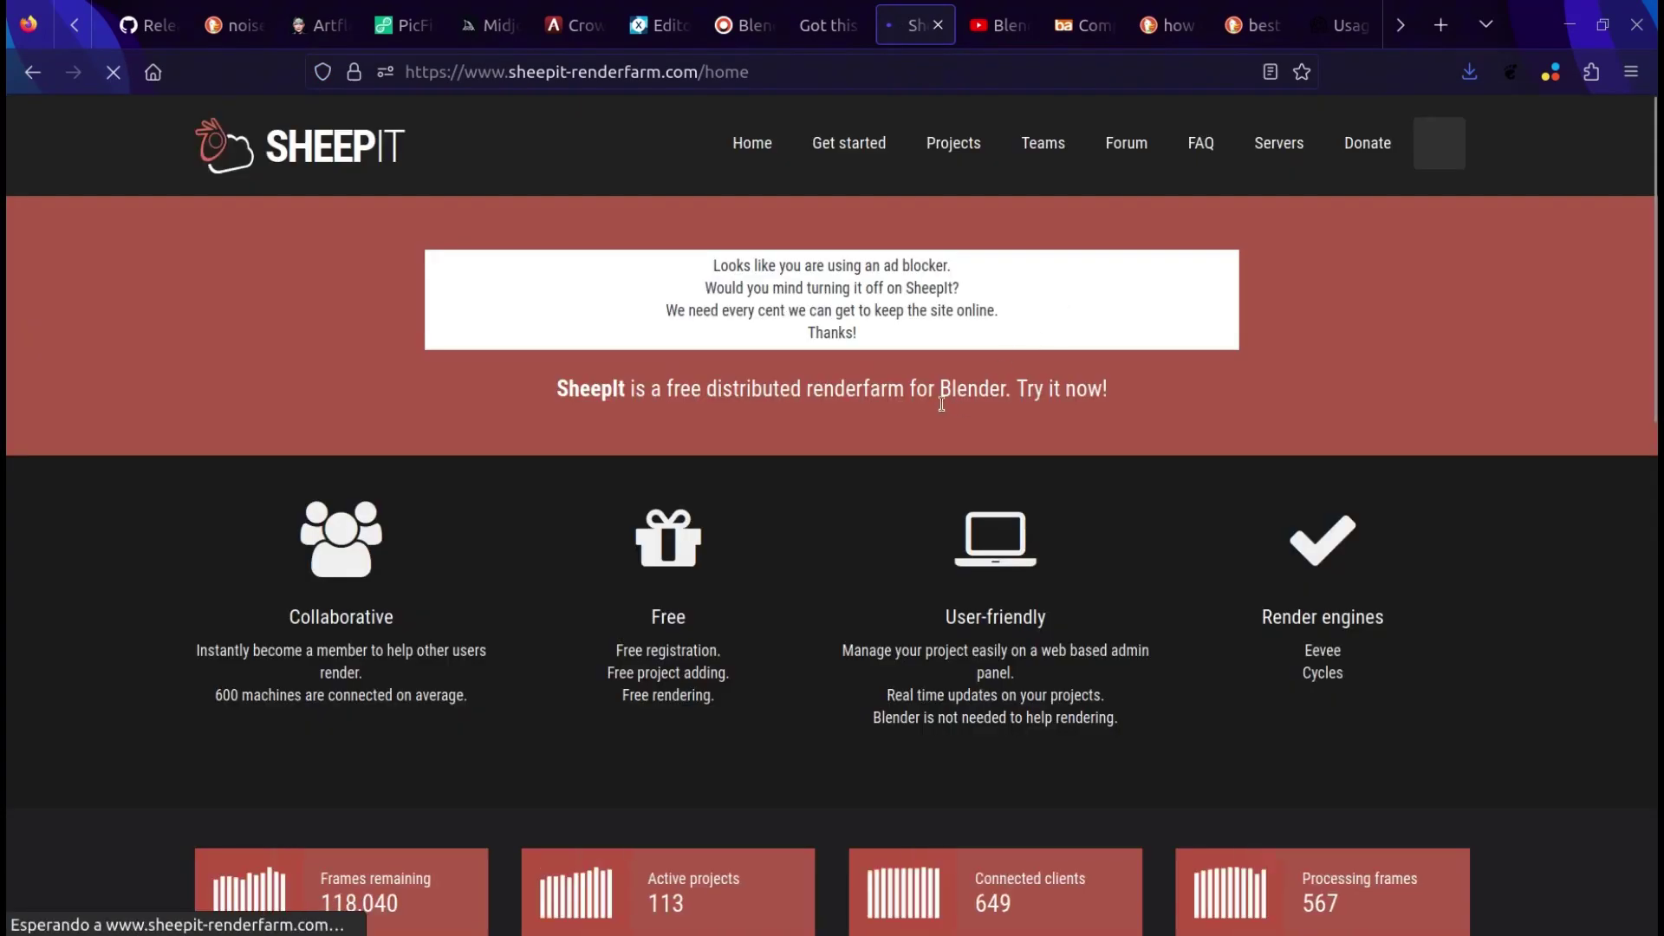
scroll(860, 516, down, 12)
scroll(1008, 573, up, 15)
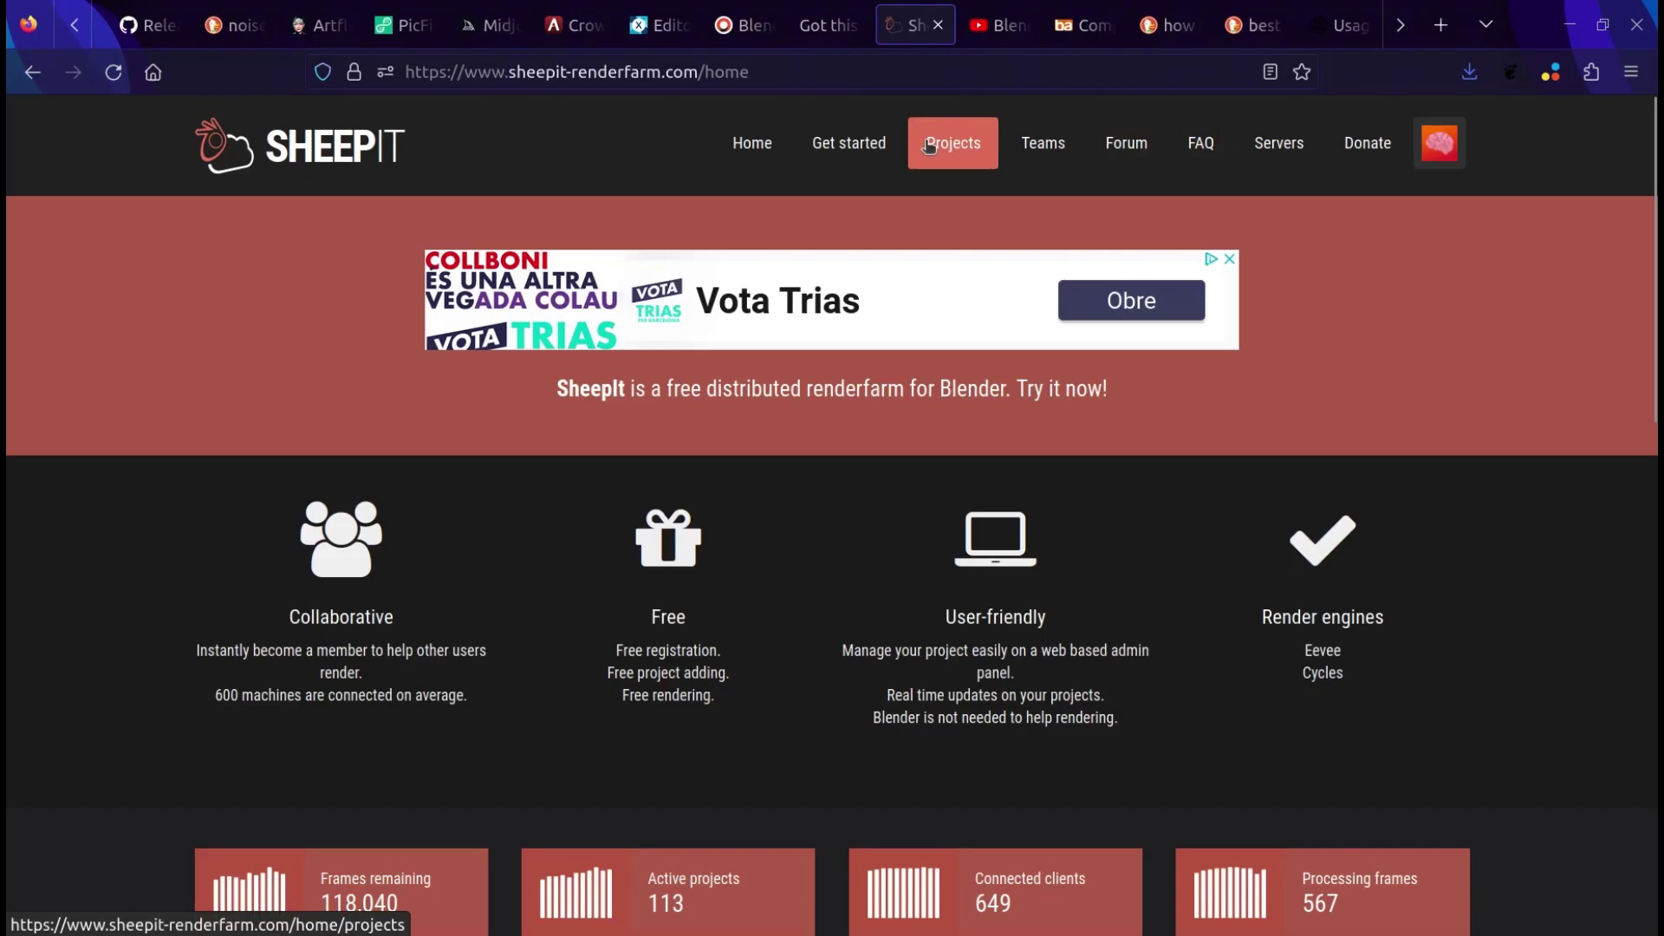
- Open the Get started page and look over the client downloads for each operating system
click(849, 144)
scroll(835, 221, down, 5)
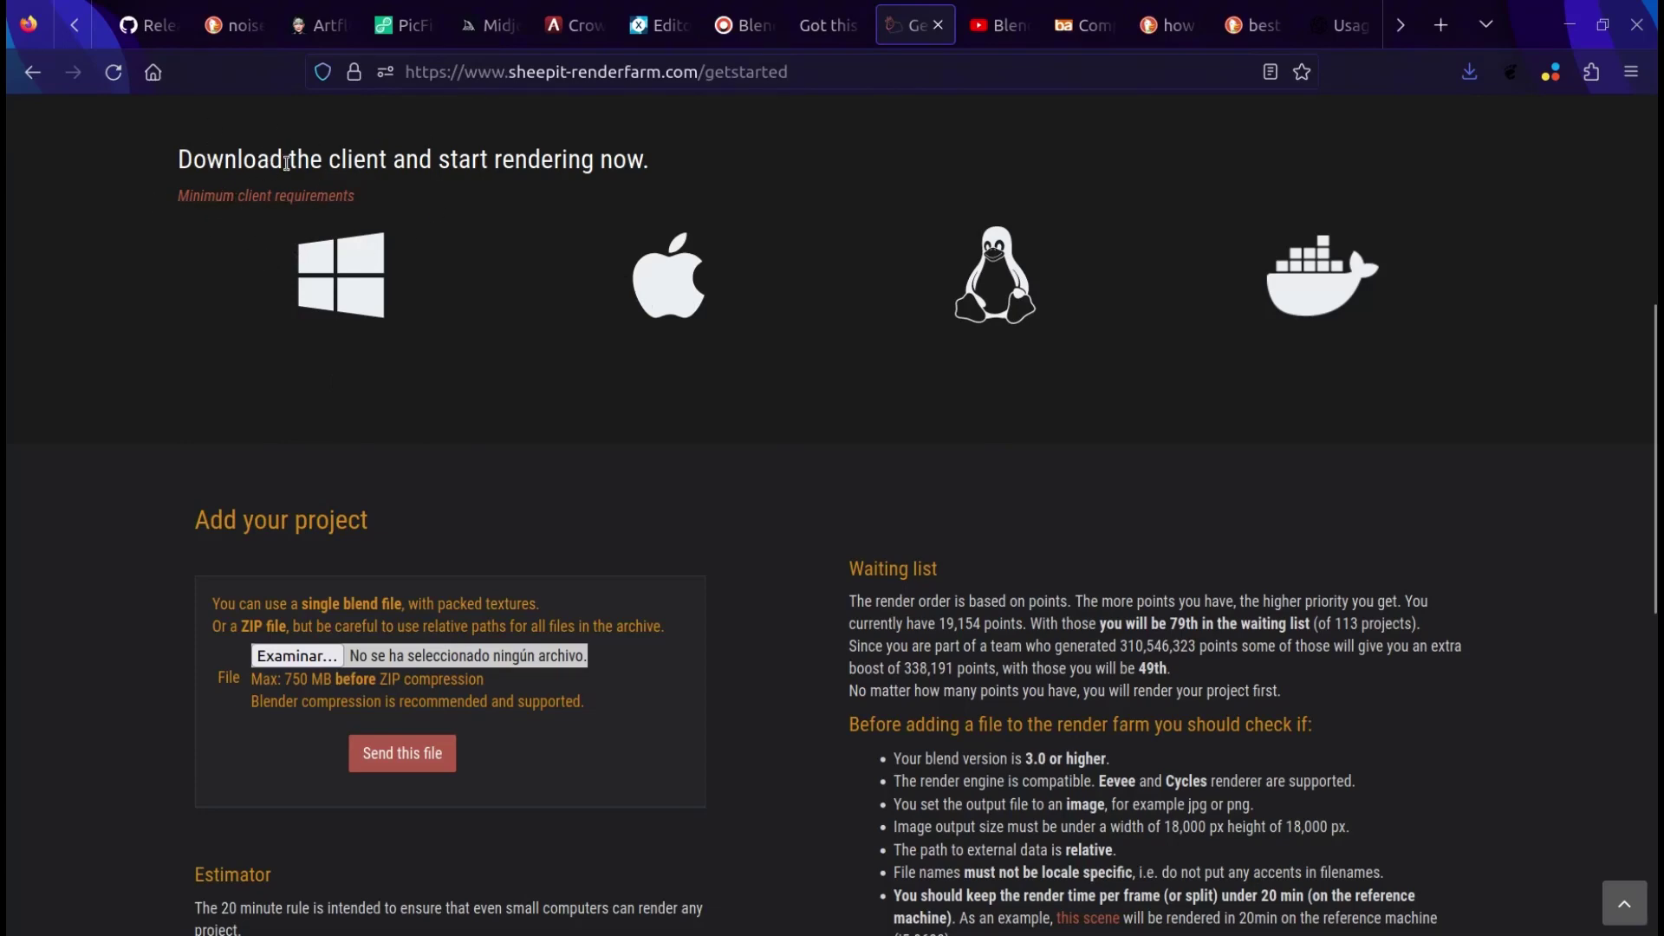
scroll(650, 387, up, 3)
scroll(607, 604, down, 3)
- Review the Add your project section with its file limits, render time estimator, waiting list rules and pre-upload checks
key(super+d)
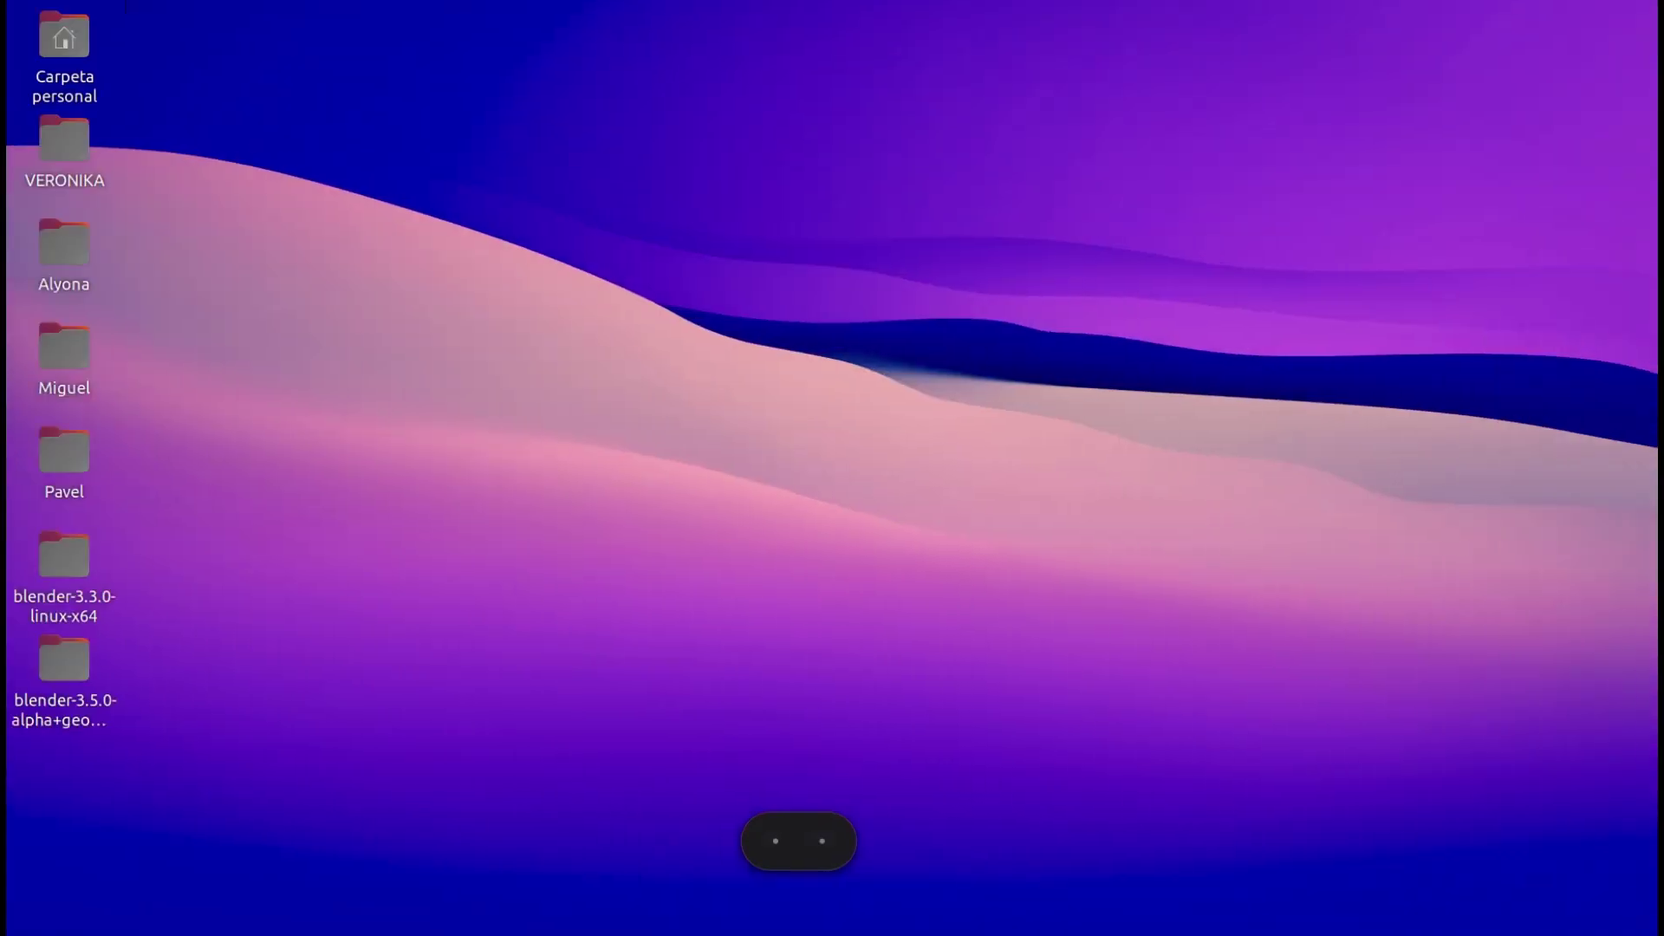
key(super+e)
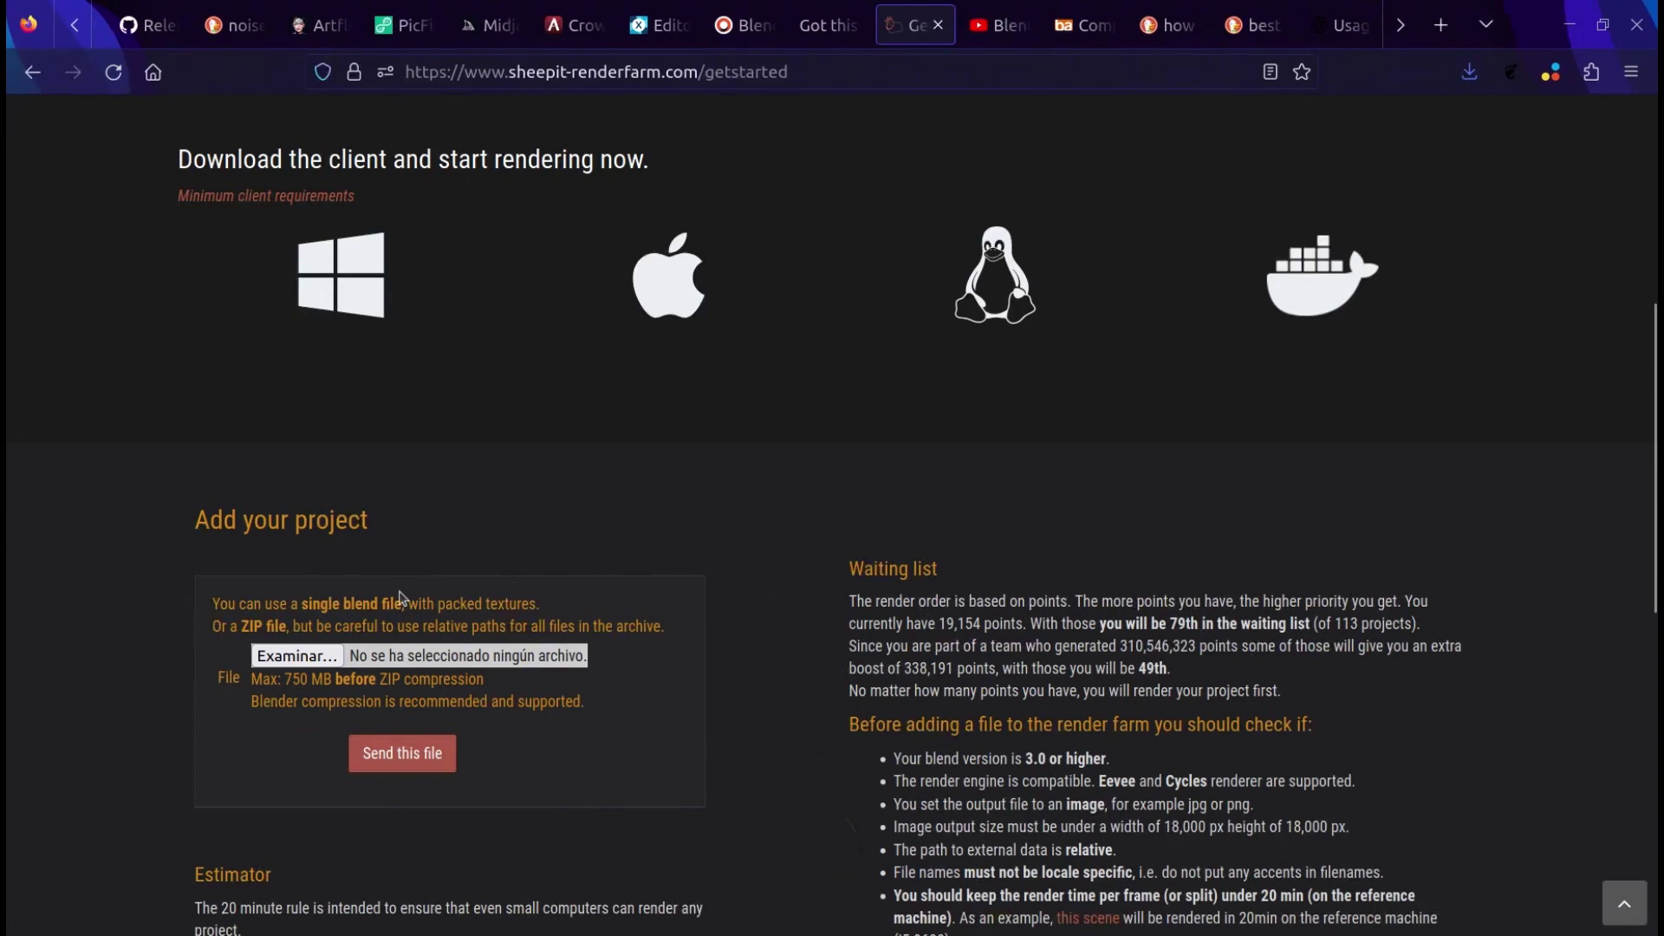
scroll(668, 584, up, 3)
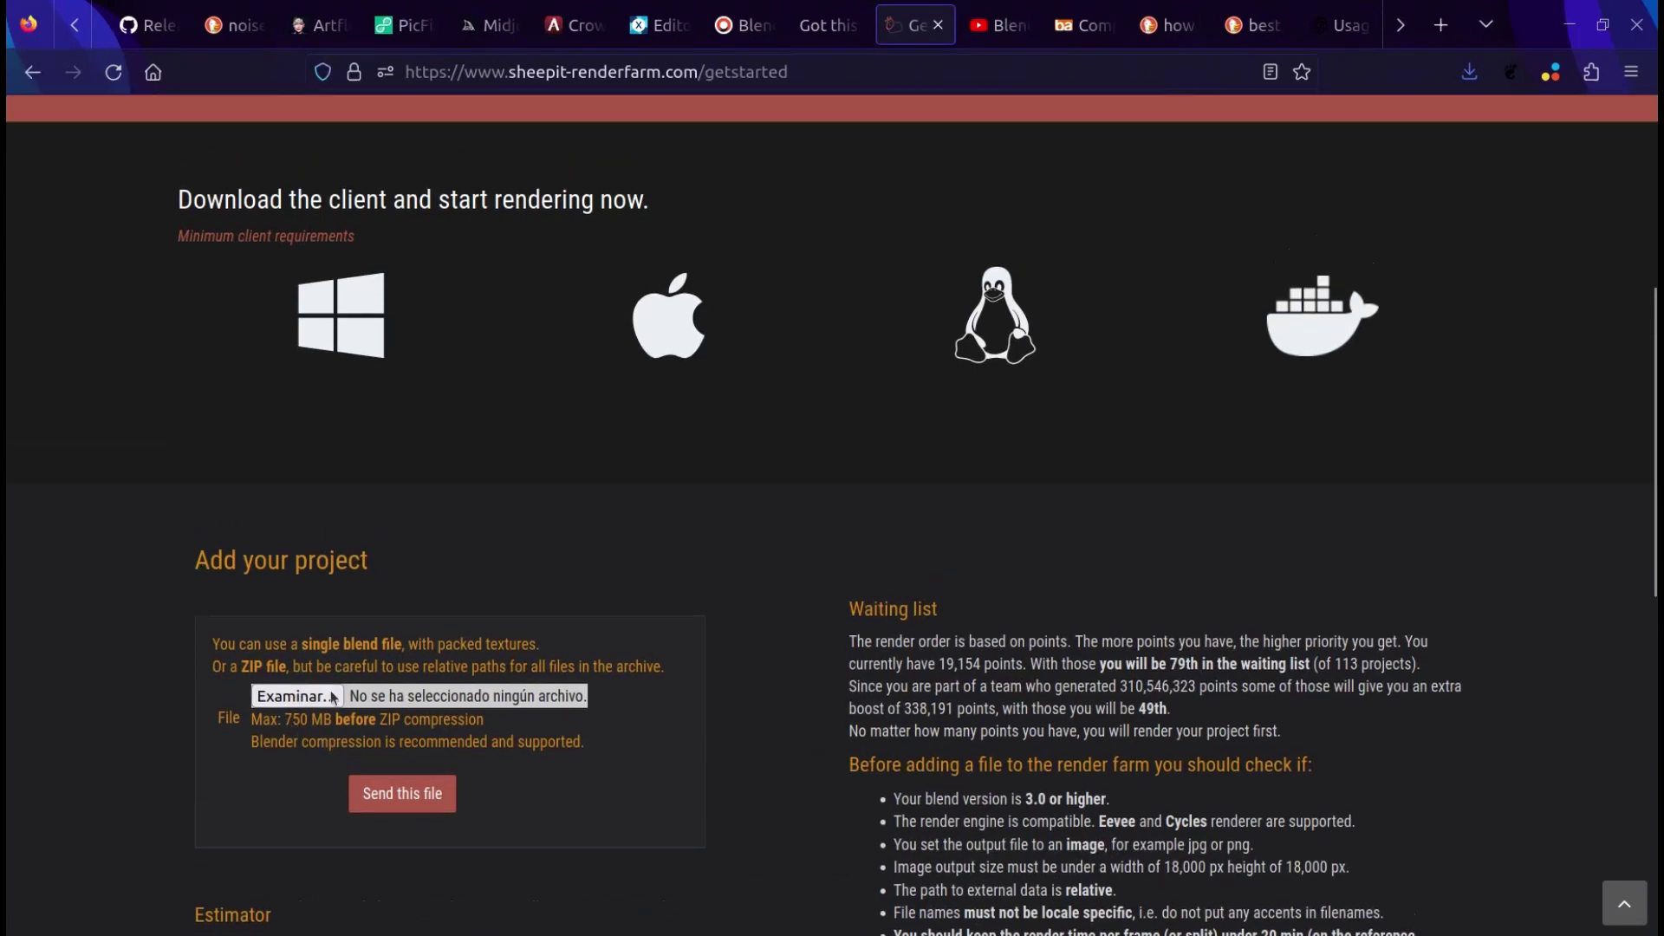
scroll(668, 584, up, 3)
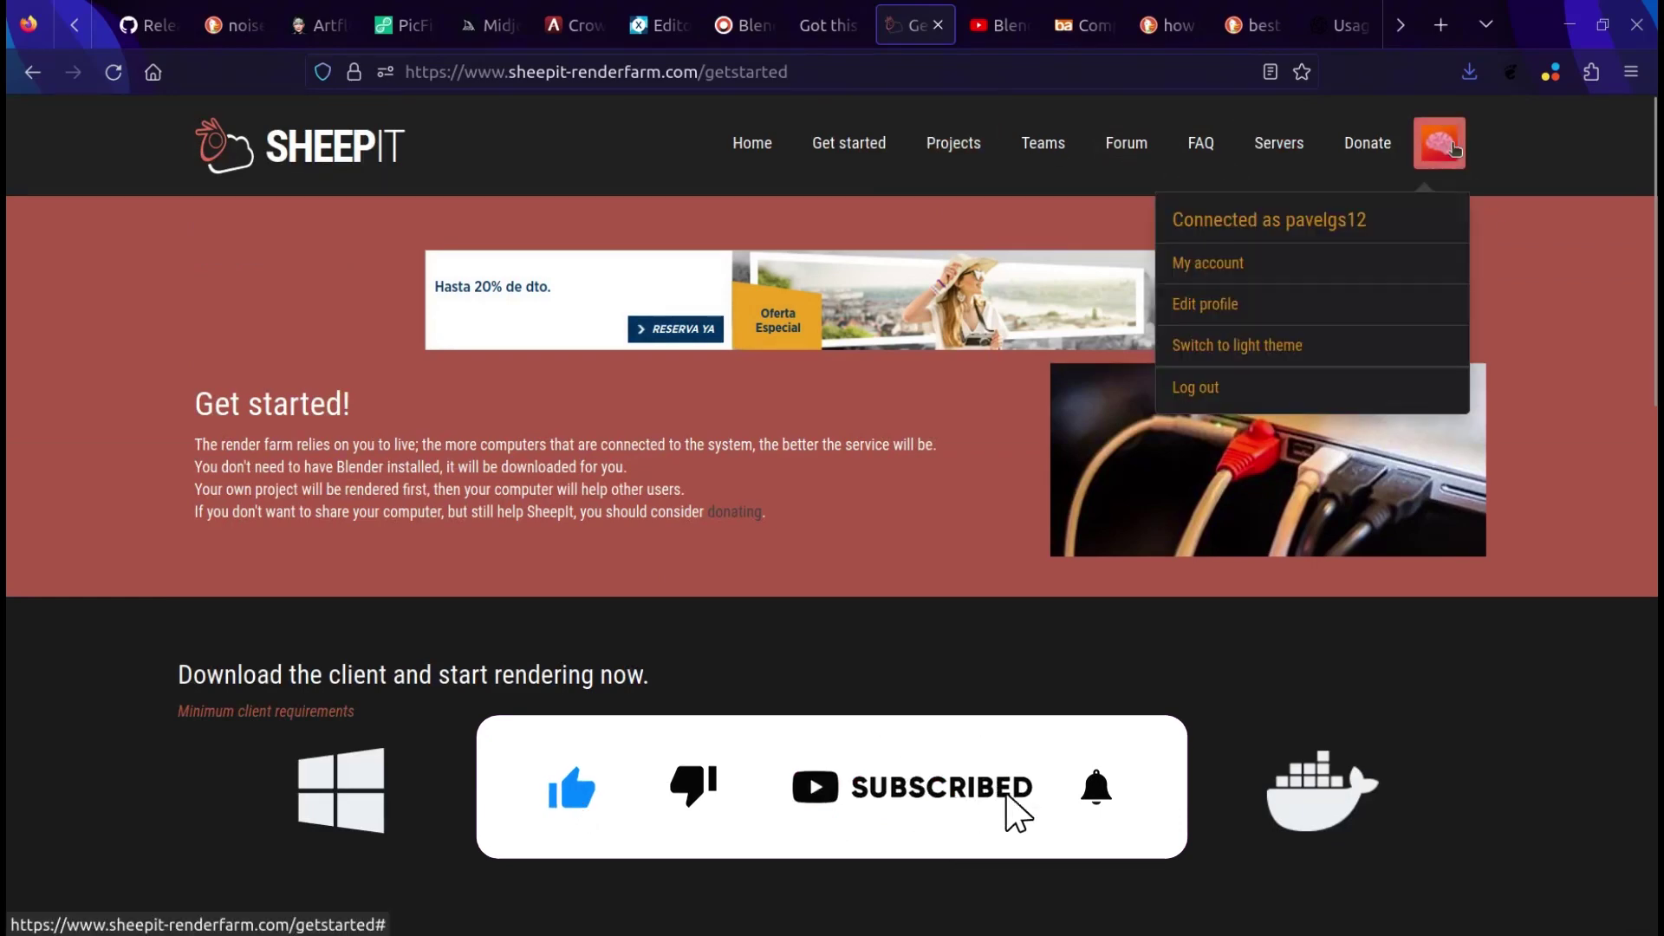
scroll(880, 570, down, 4)
scroll(880, 570, down, 7)
scroll(880, 570, up, 3)
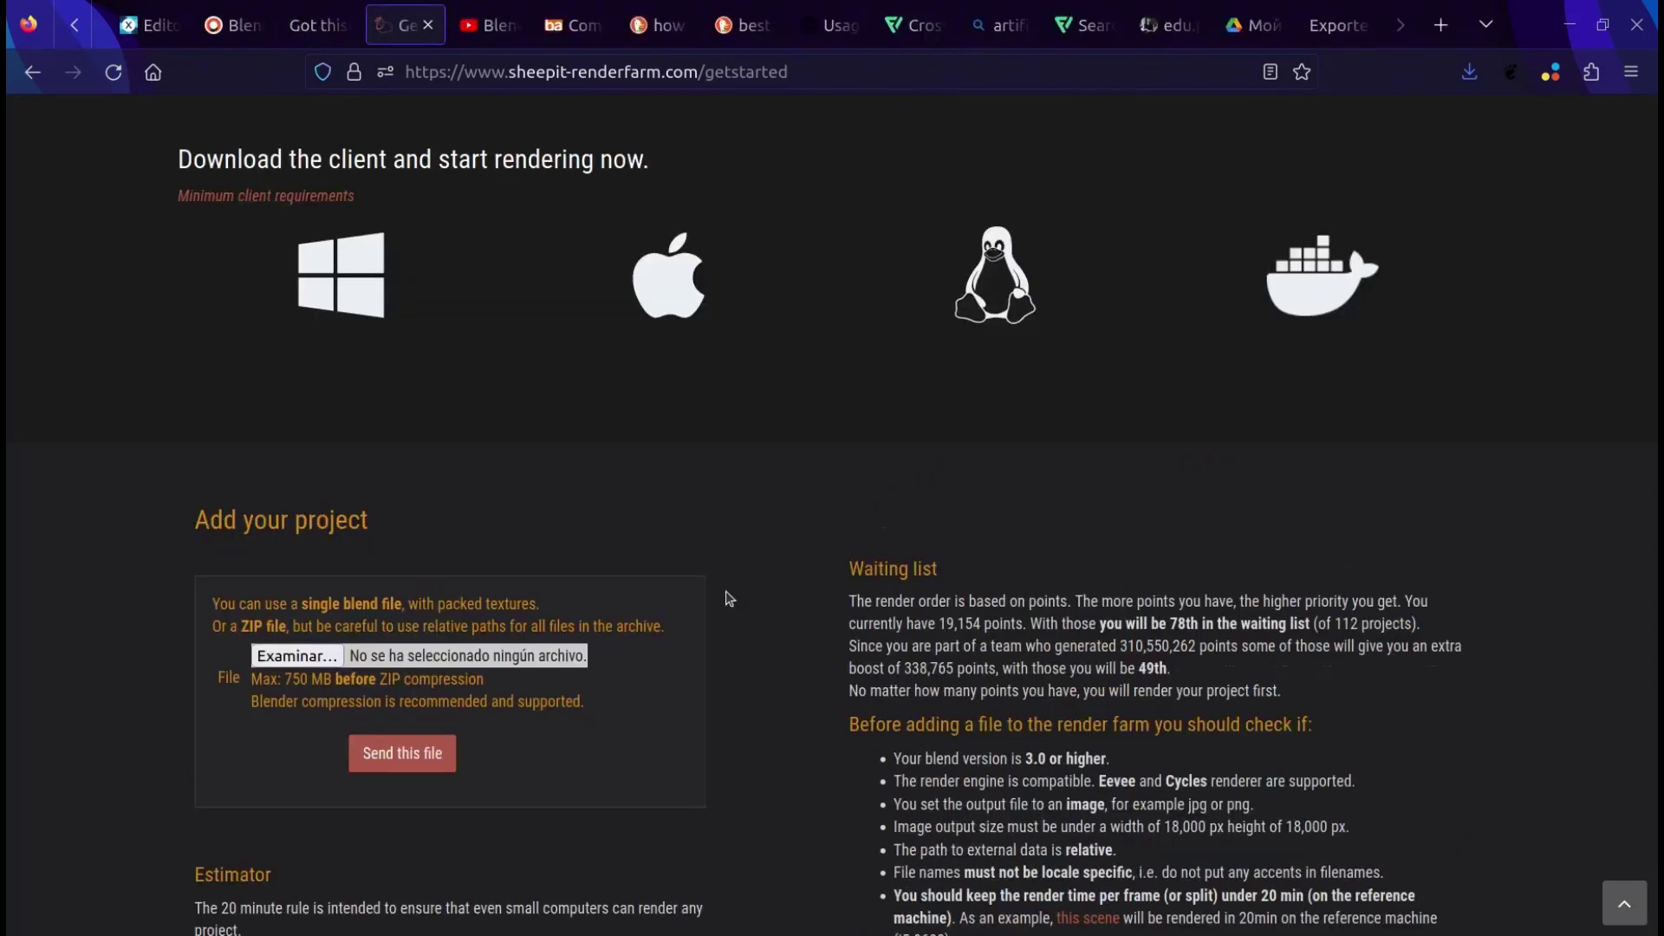
scroll(802, 520, down, 4)
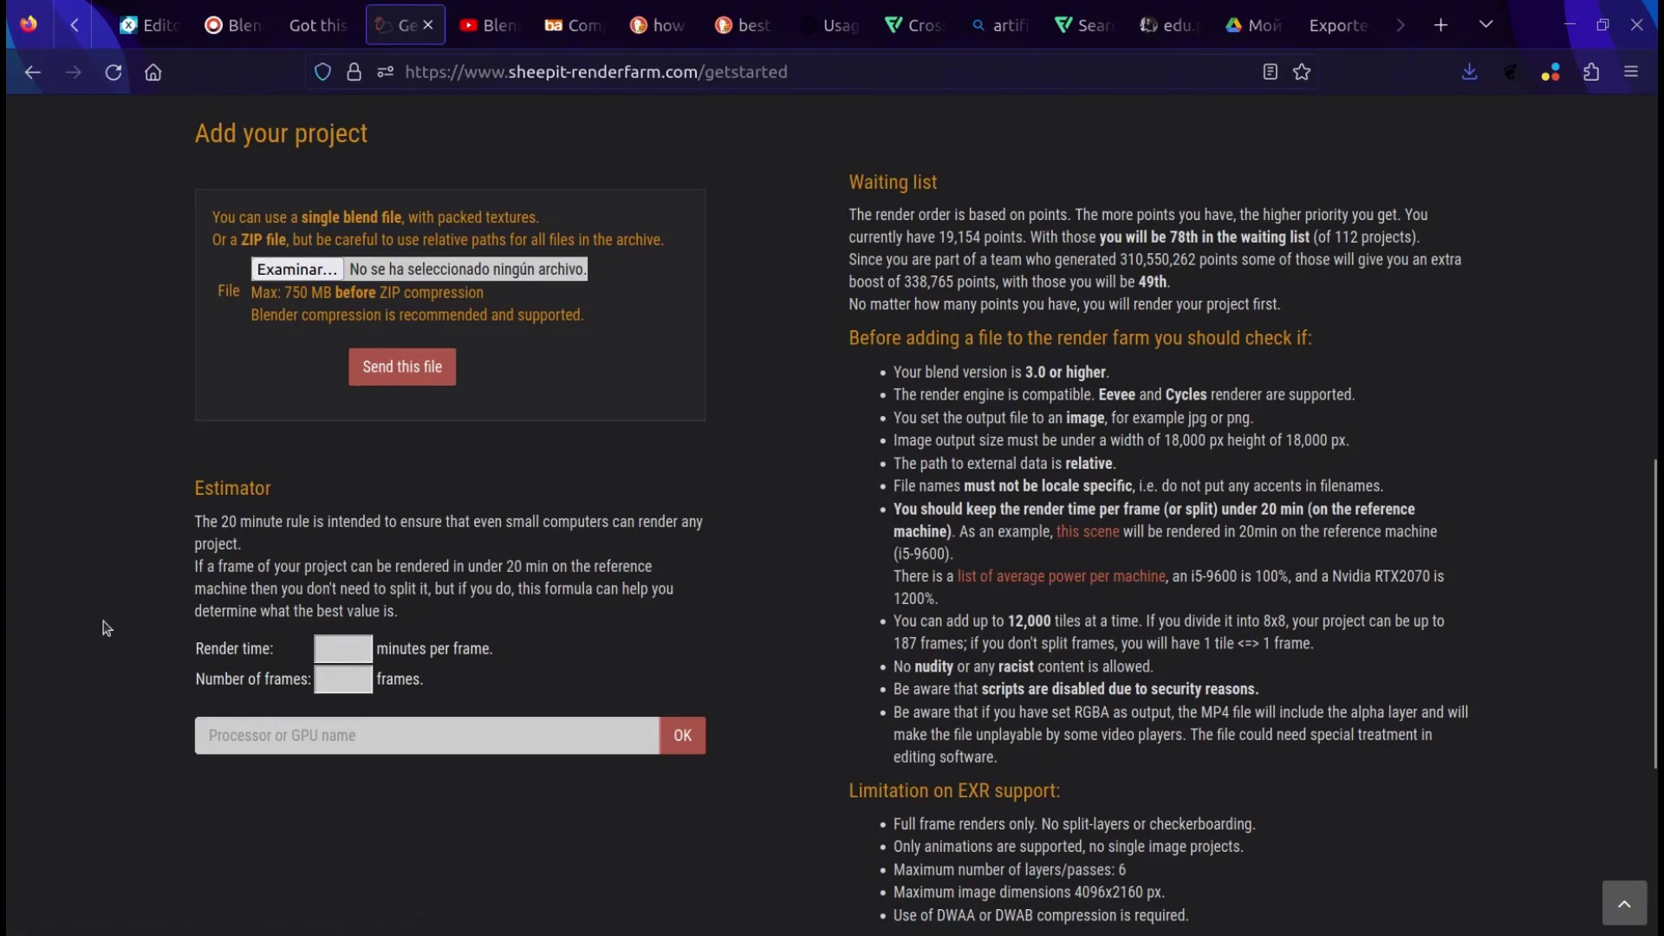
- Choose the recent file 5 day.blend as the project and send it to the render farm
click(293, 272)
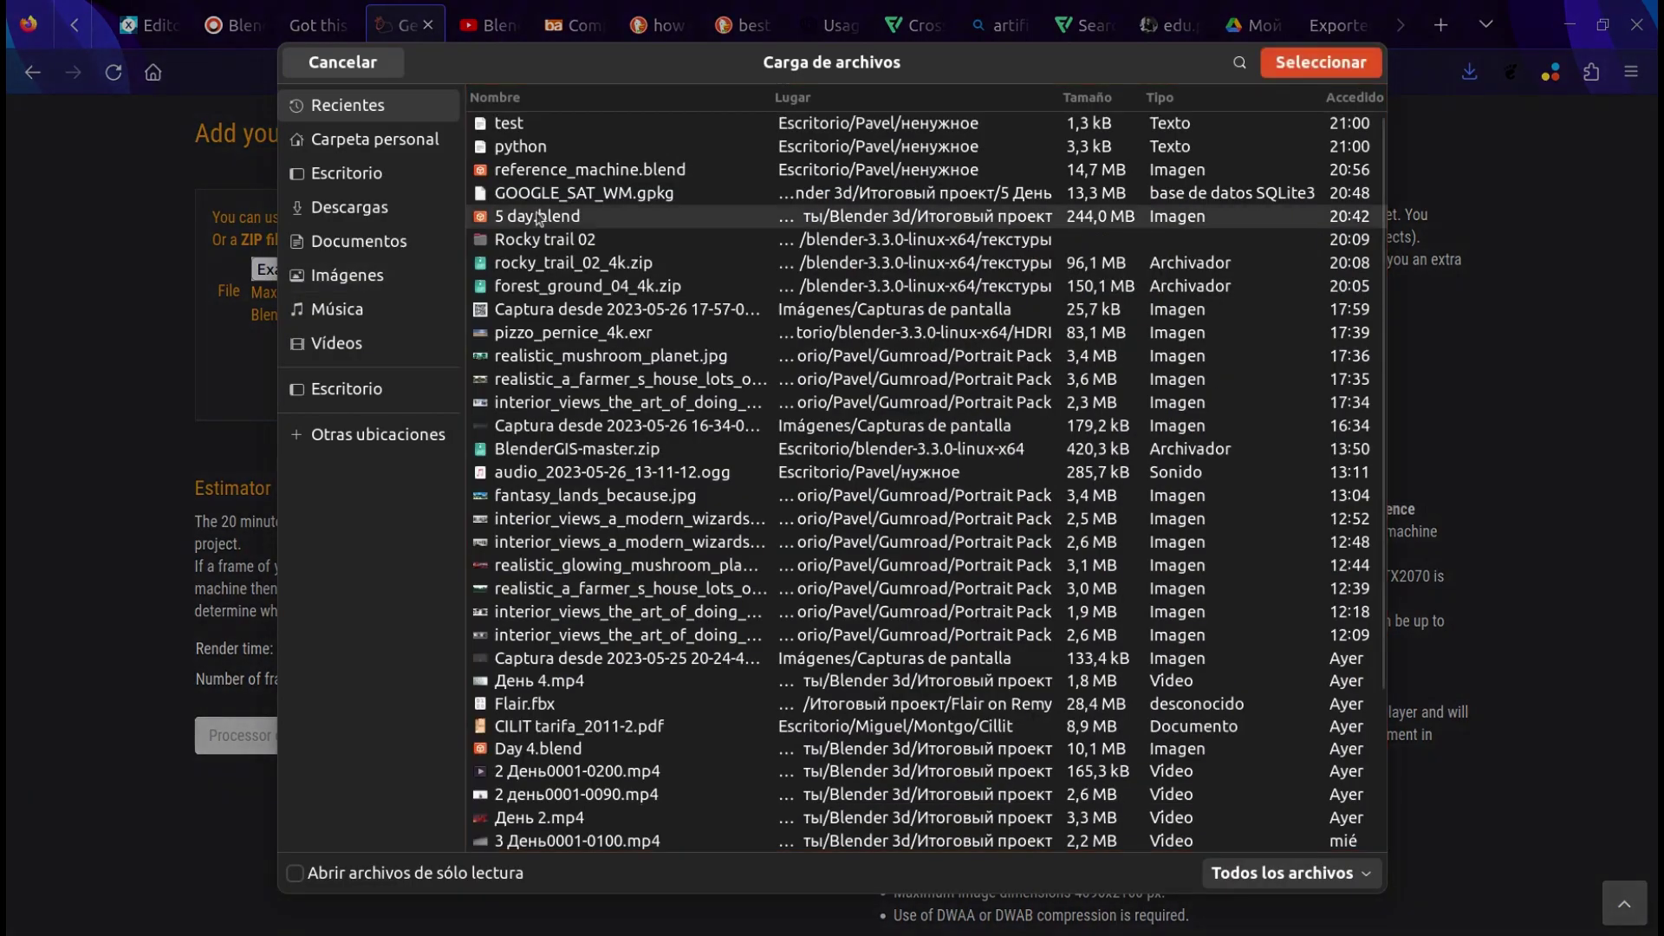
double_click(538, 217)
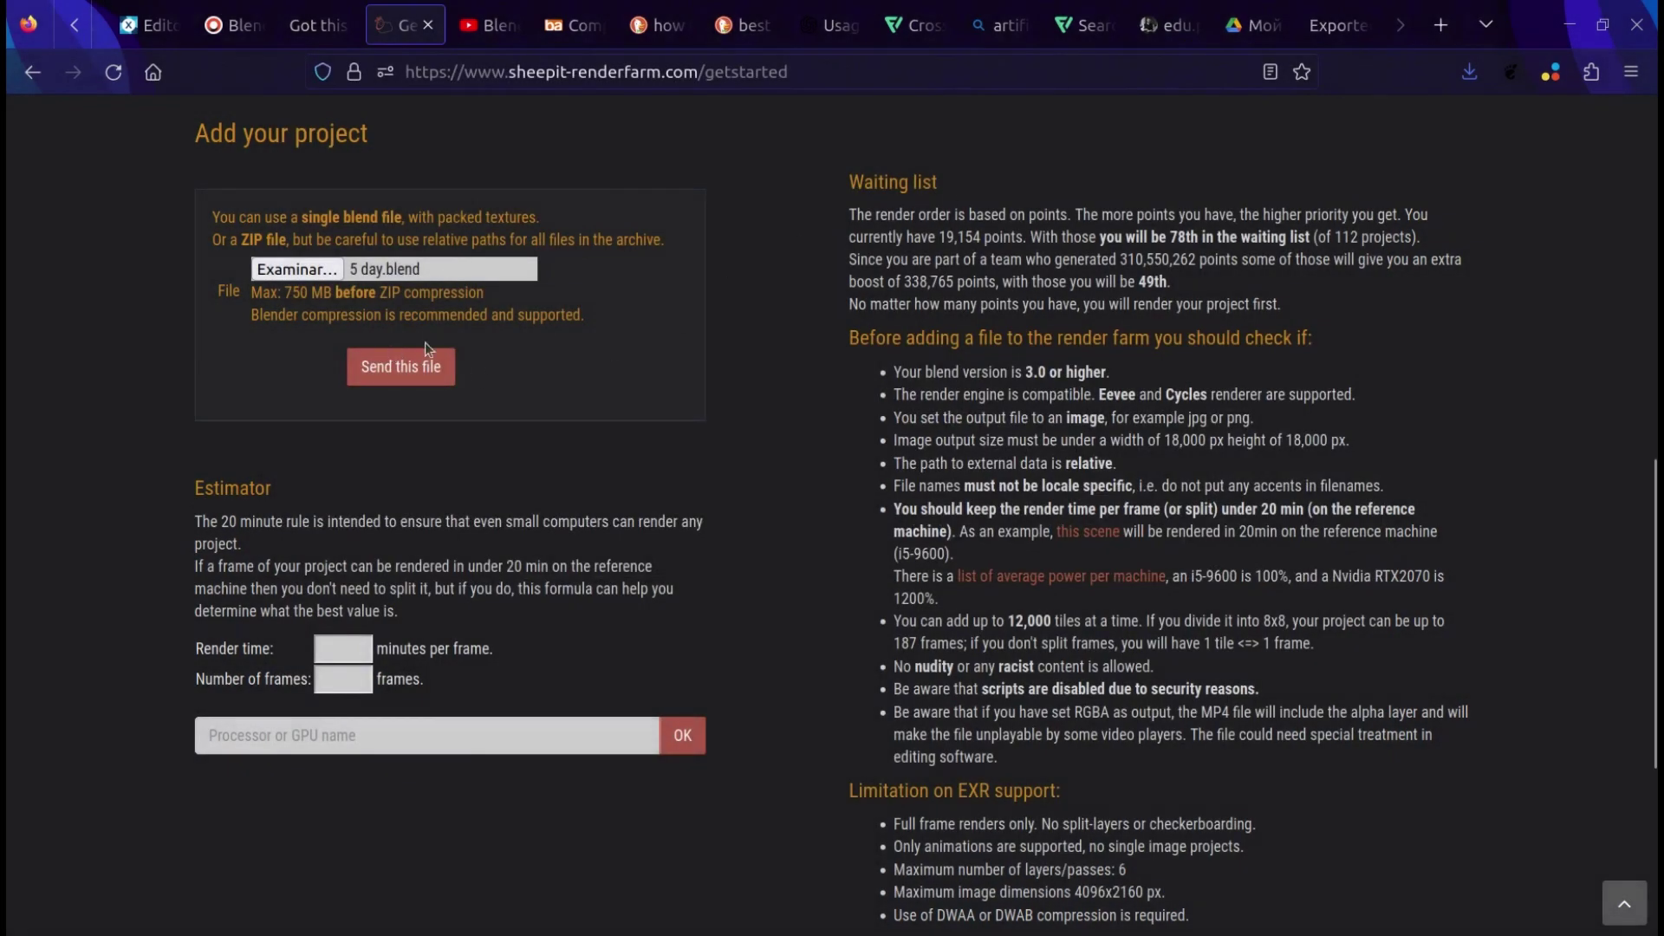
click(447, 364)
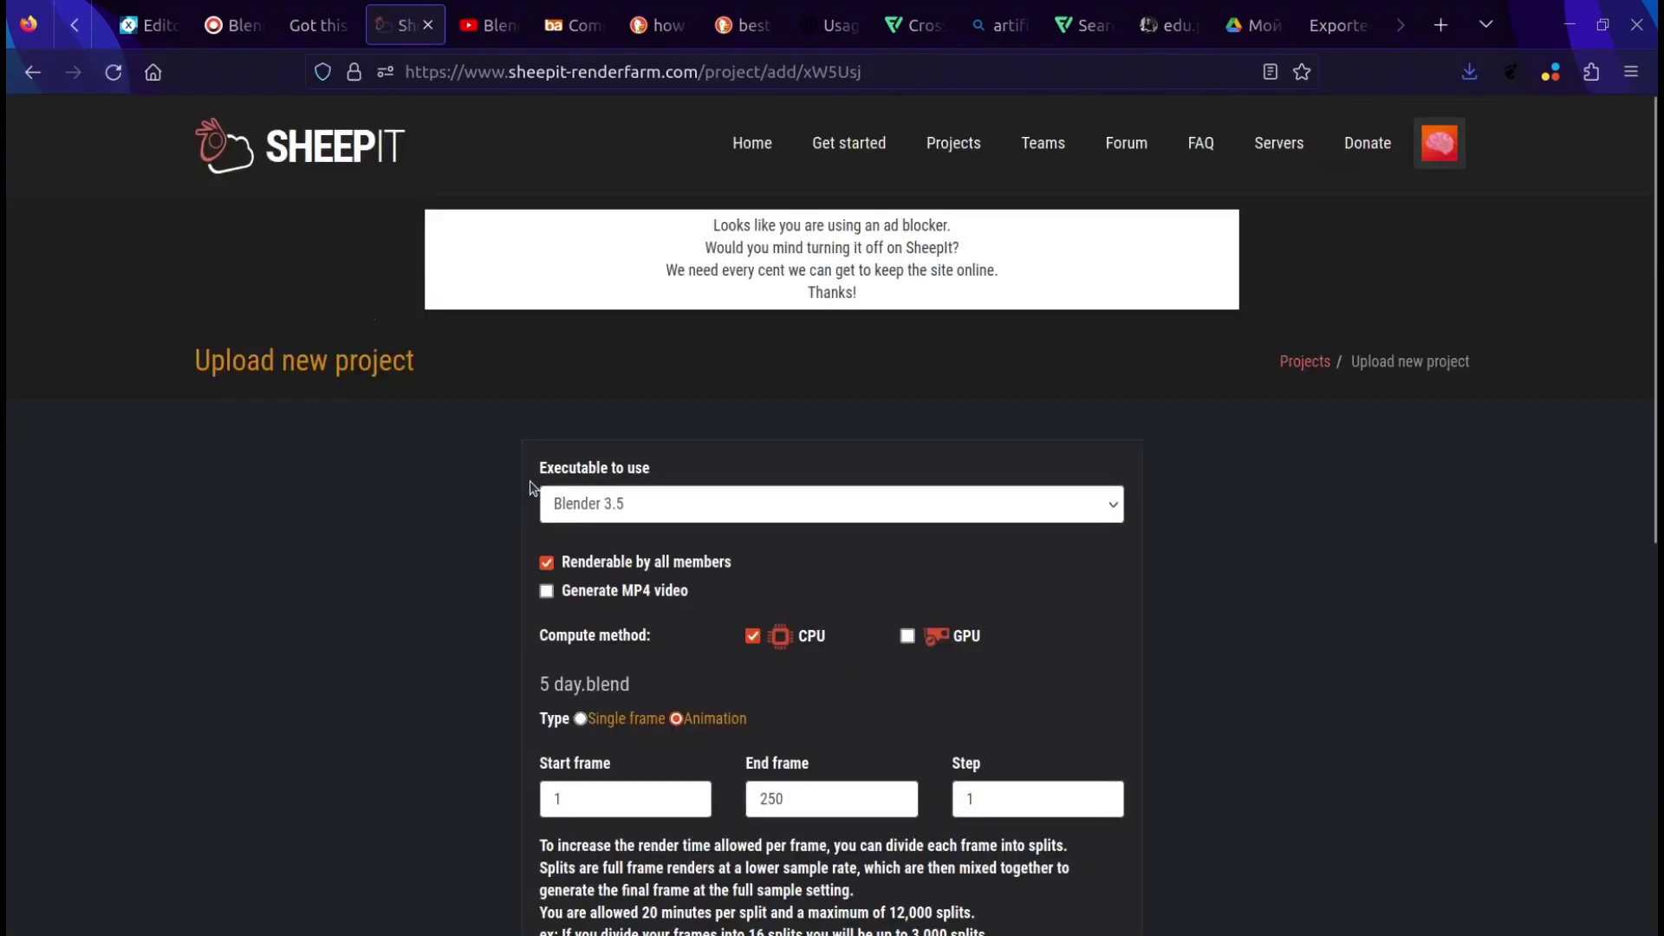
- Enable GPU computing alongside CPU and set the animation's end frame to 120
scroll(628, 473, down, 3)
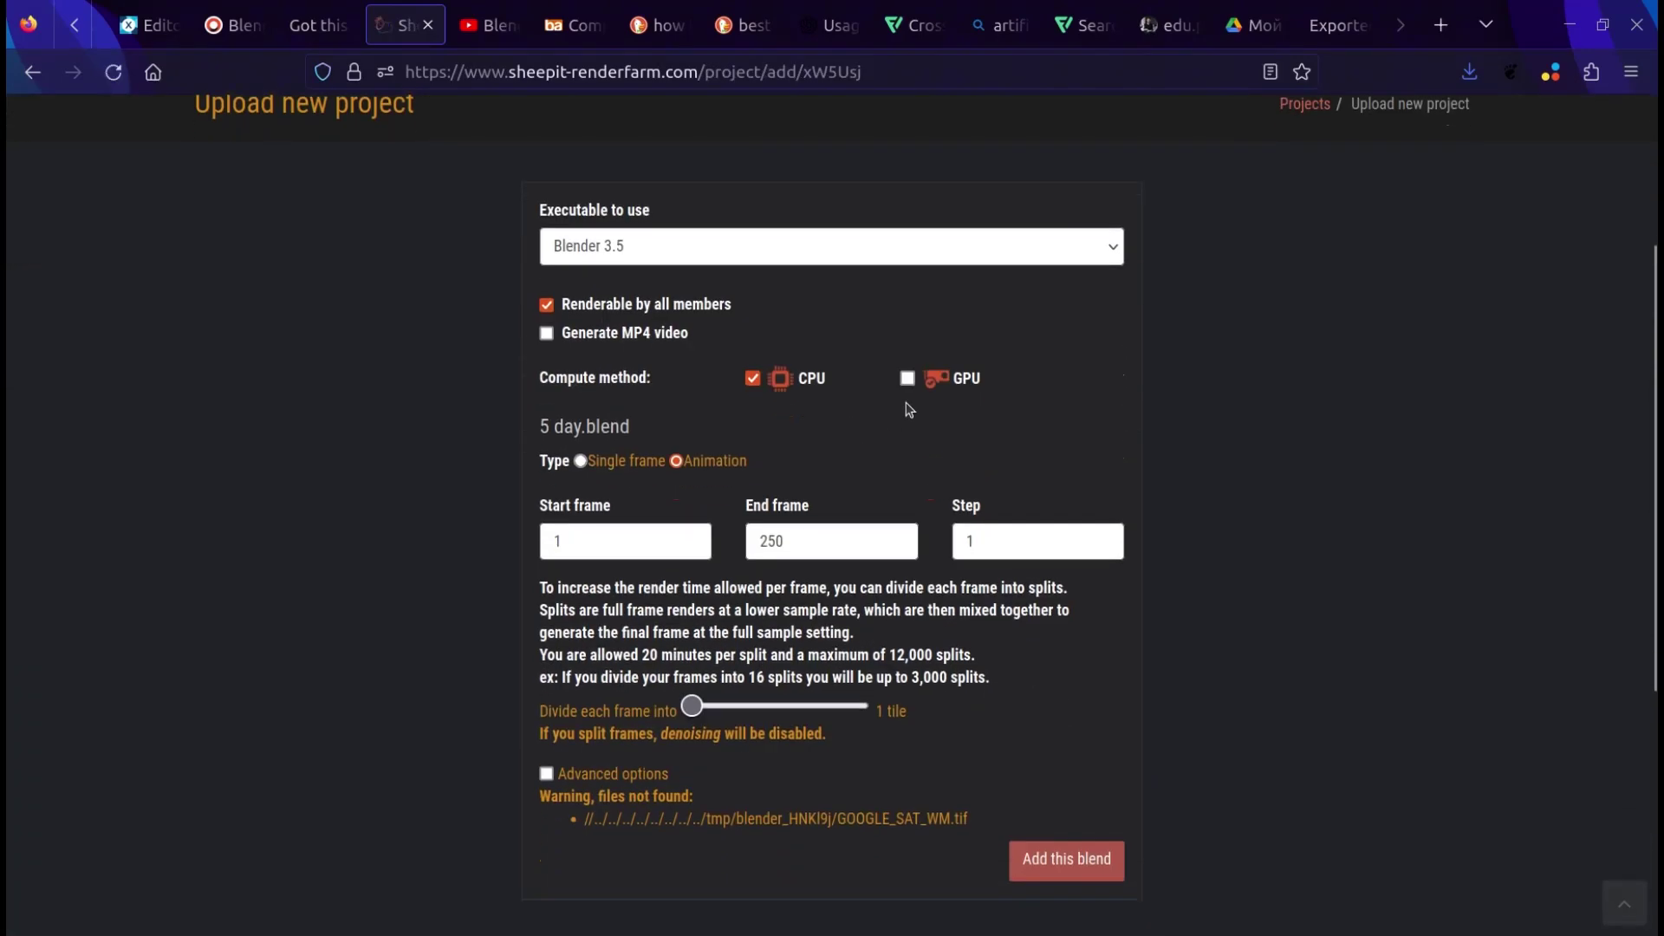
click(907, 378)
scroll(768, 508, down, 3)
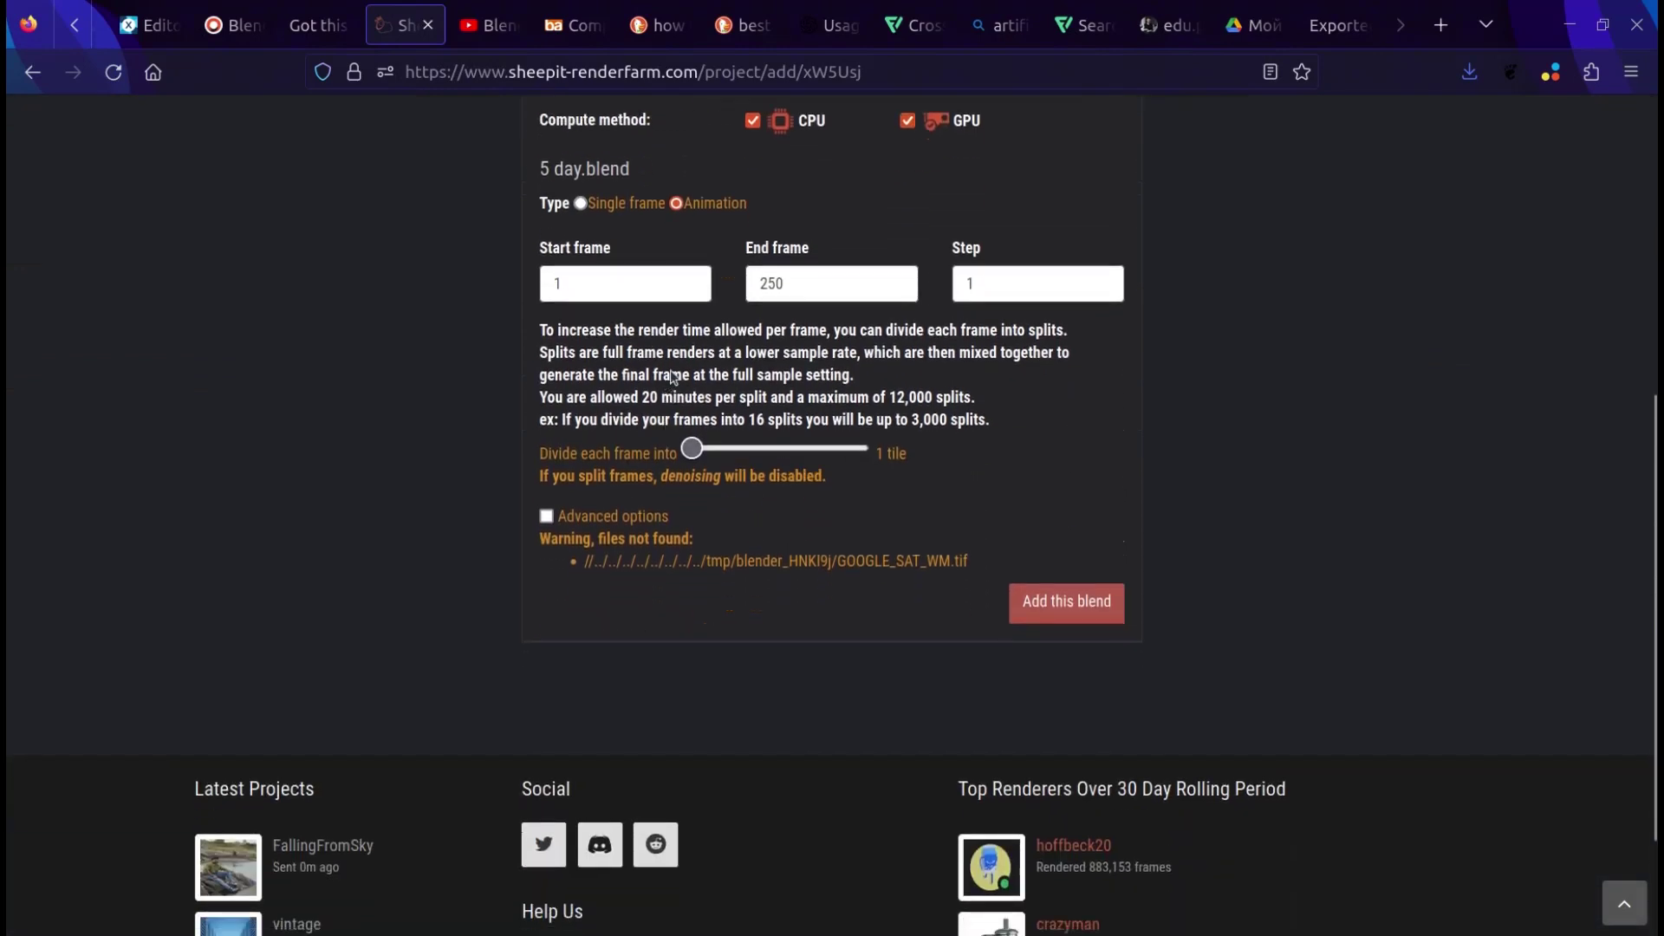
drag(852, 280, 735, 283)
text(120)
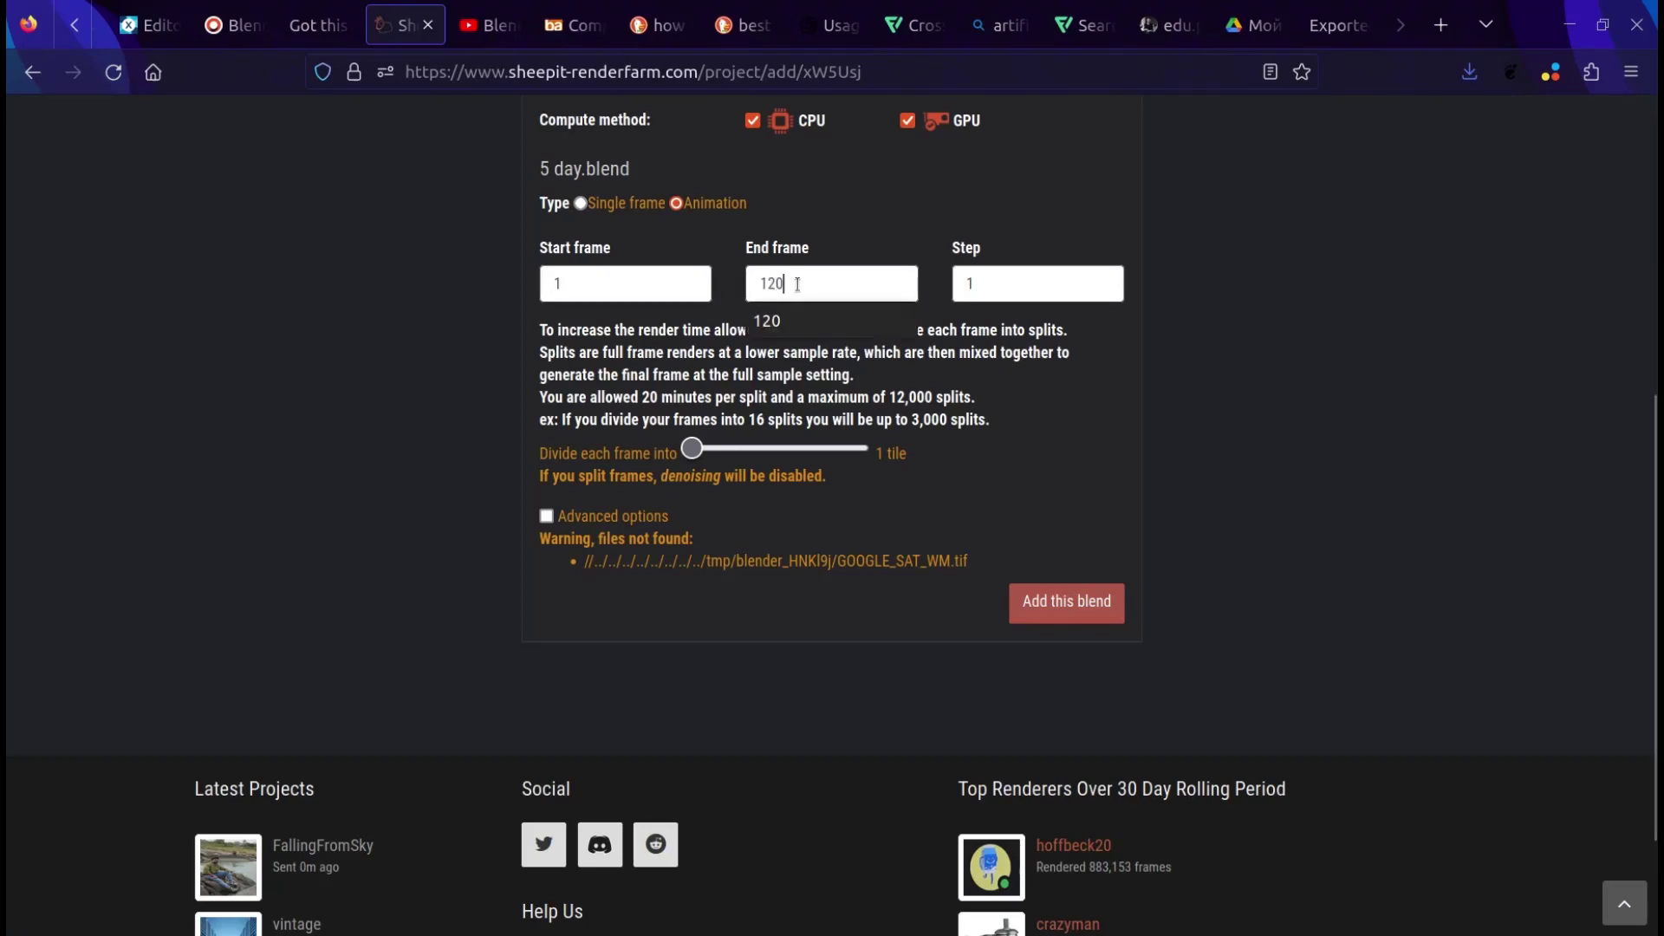
- Enable MP4 video generation and check the available Blender versions, keeping Blender 3.5 as the executable
scroll(820, 241, up, 6)
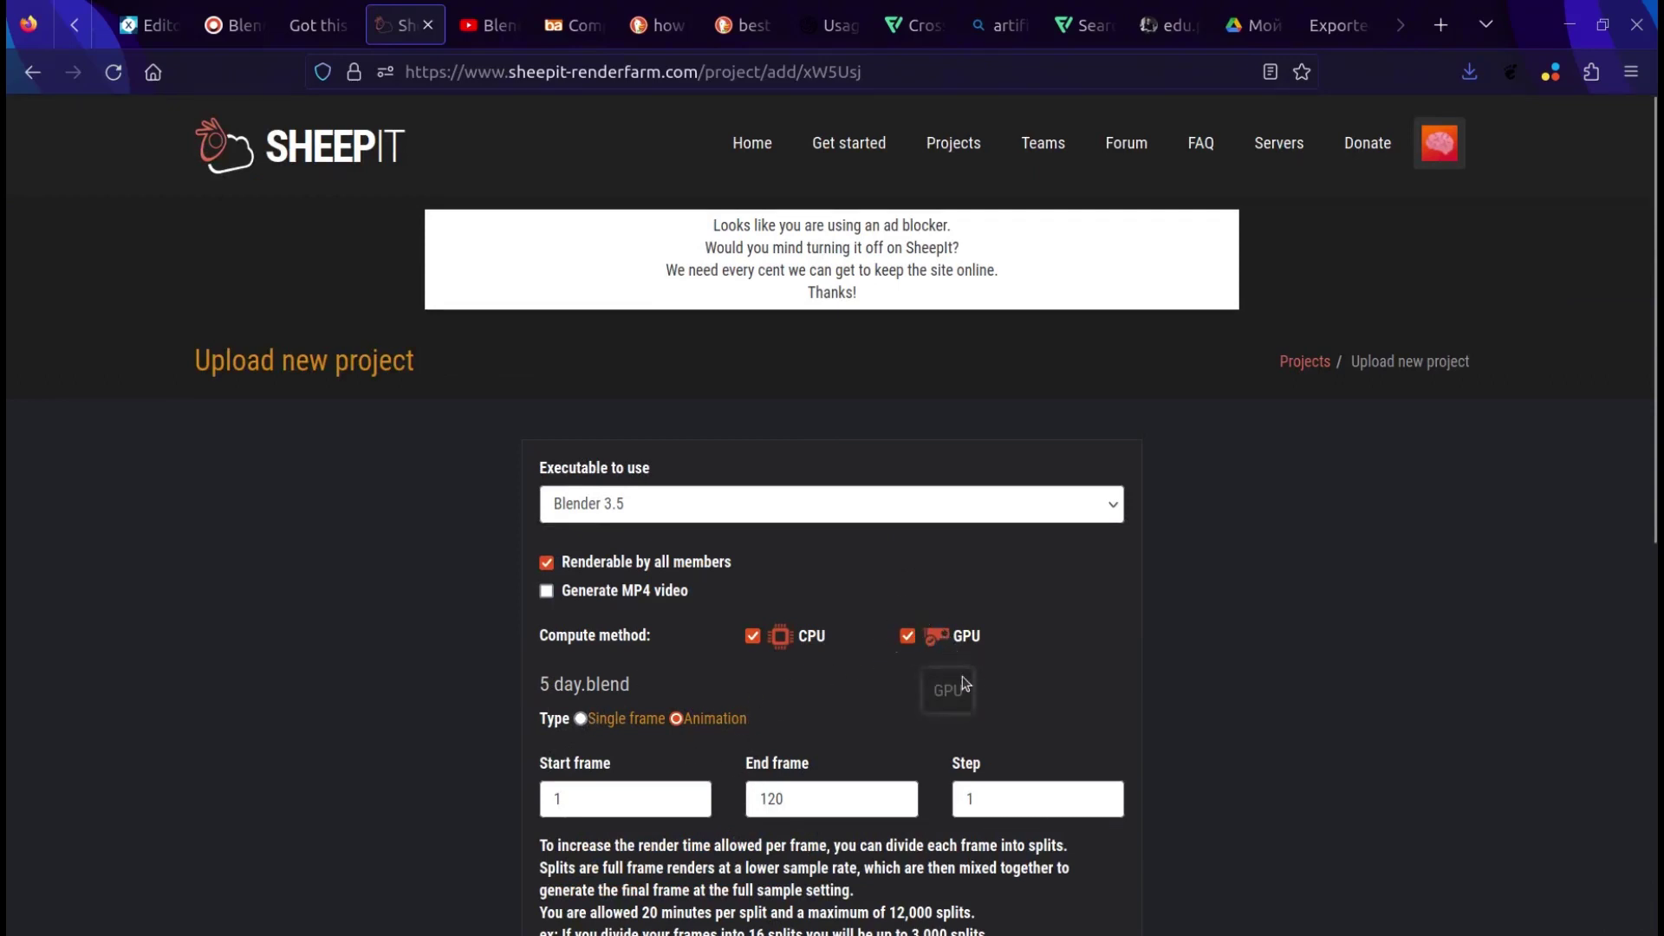
click(565, 597)
click(1003, 497)
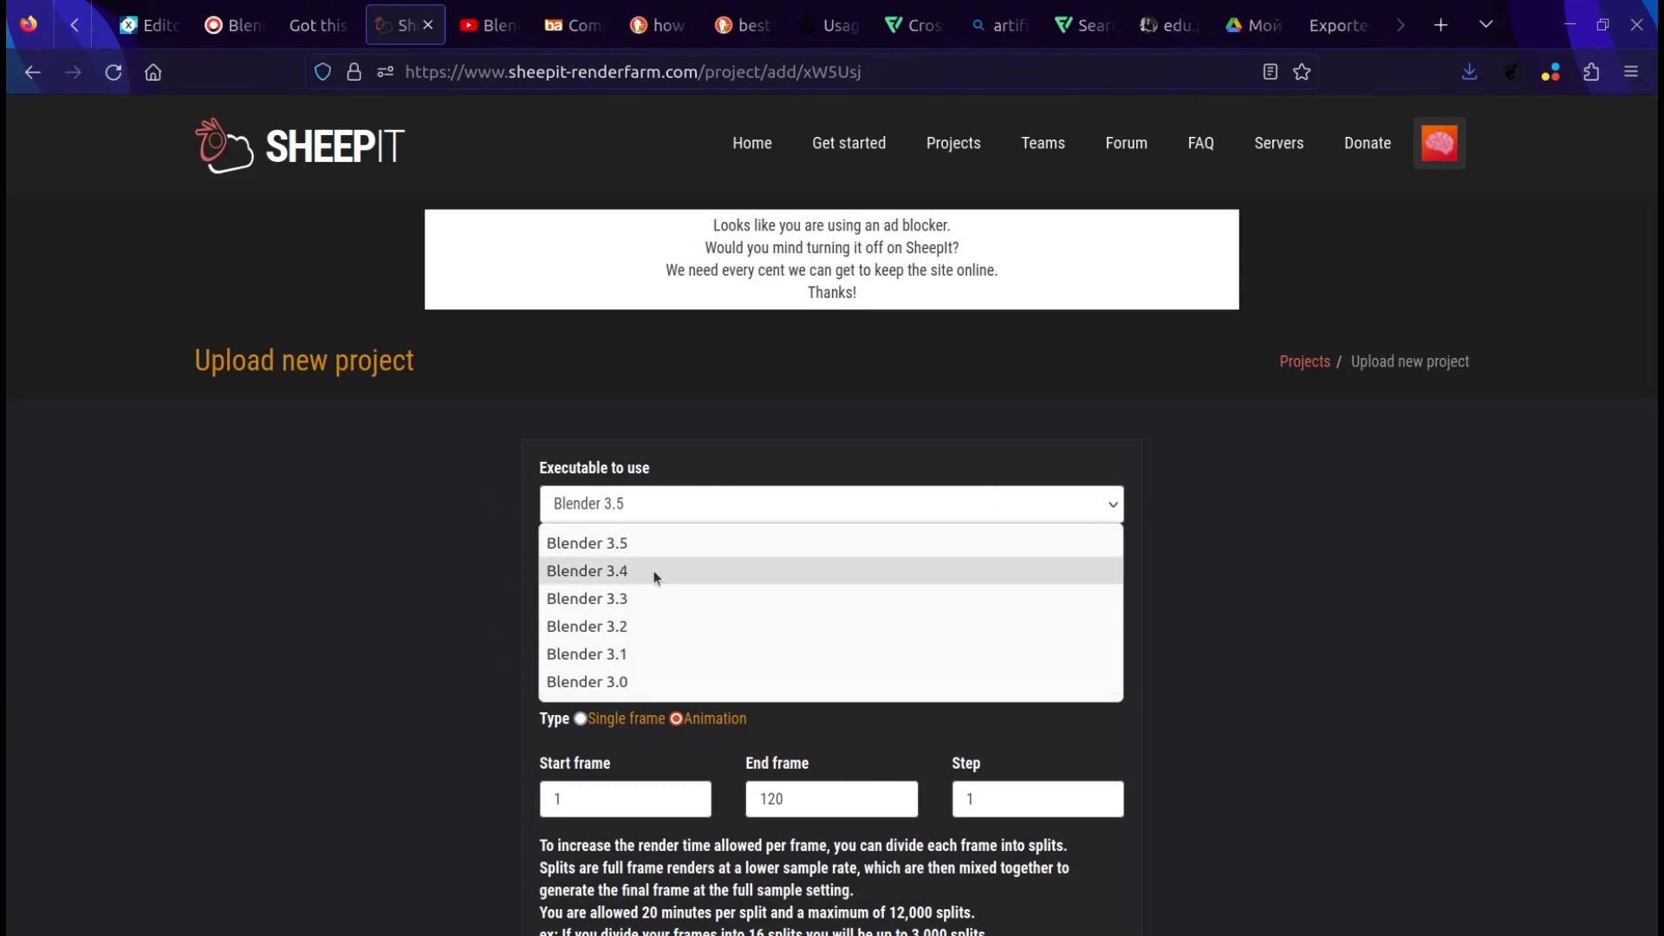
click(475, 515)
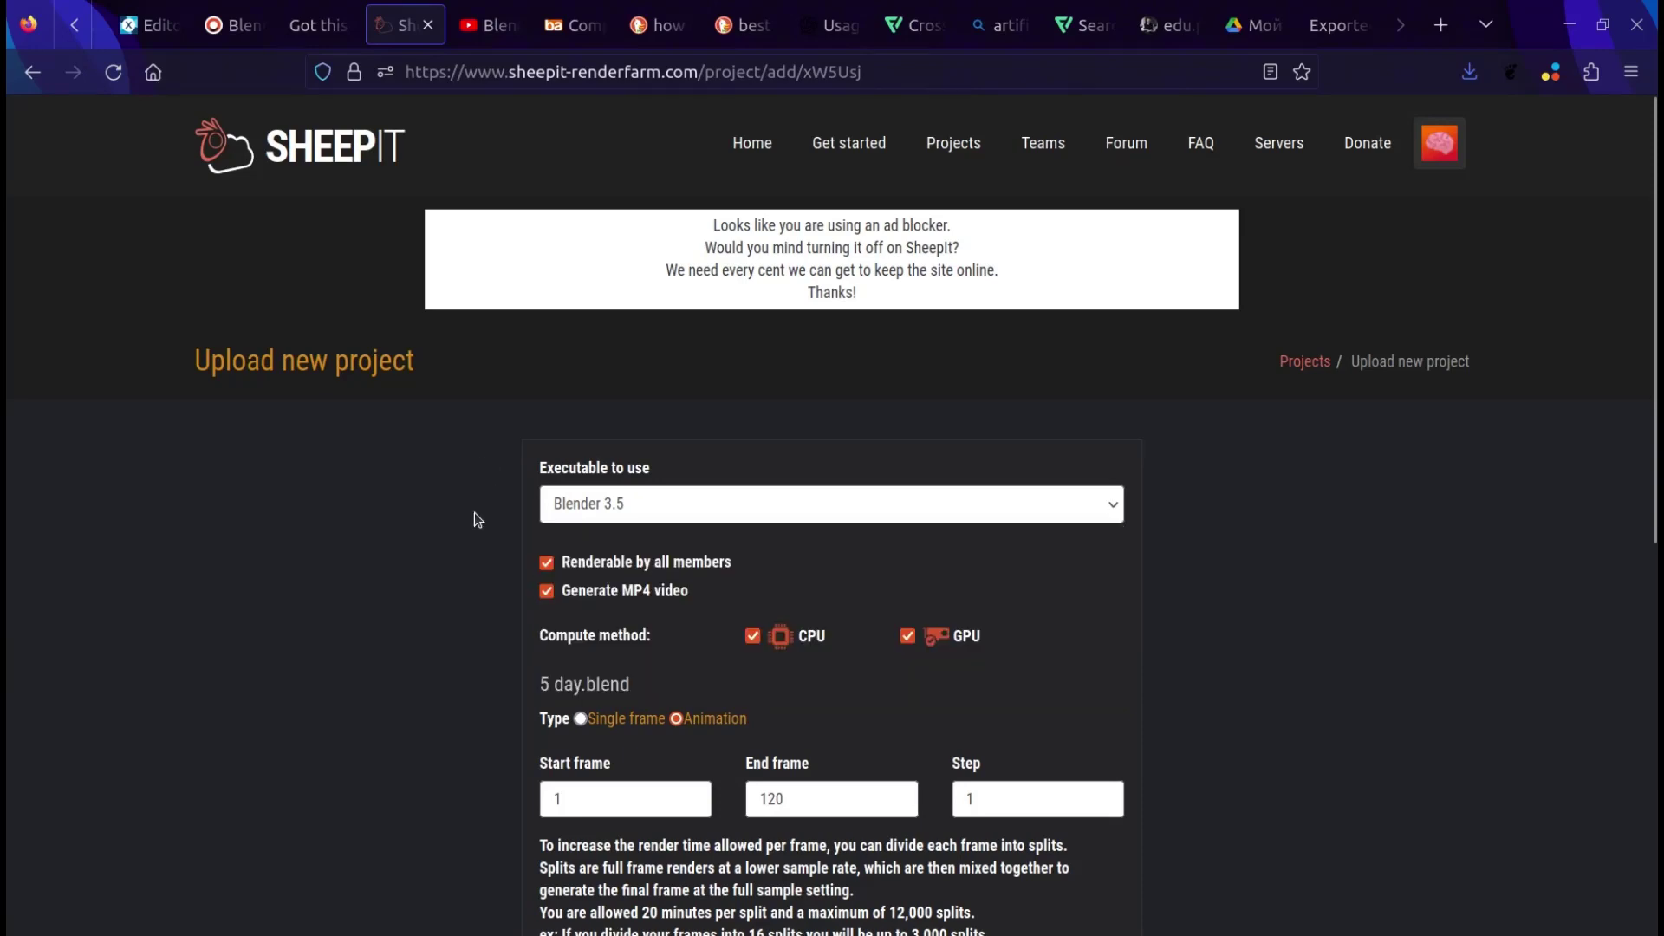
- Check the memory setting in the project's advanced options, and turn those options back off
scroll(875, 605, down, 5)
scroll(802, 571, down, 2)
scroll(736, 487, up, 1)
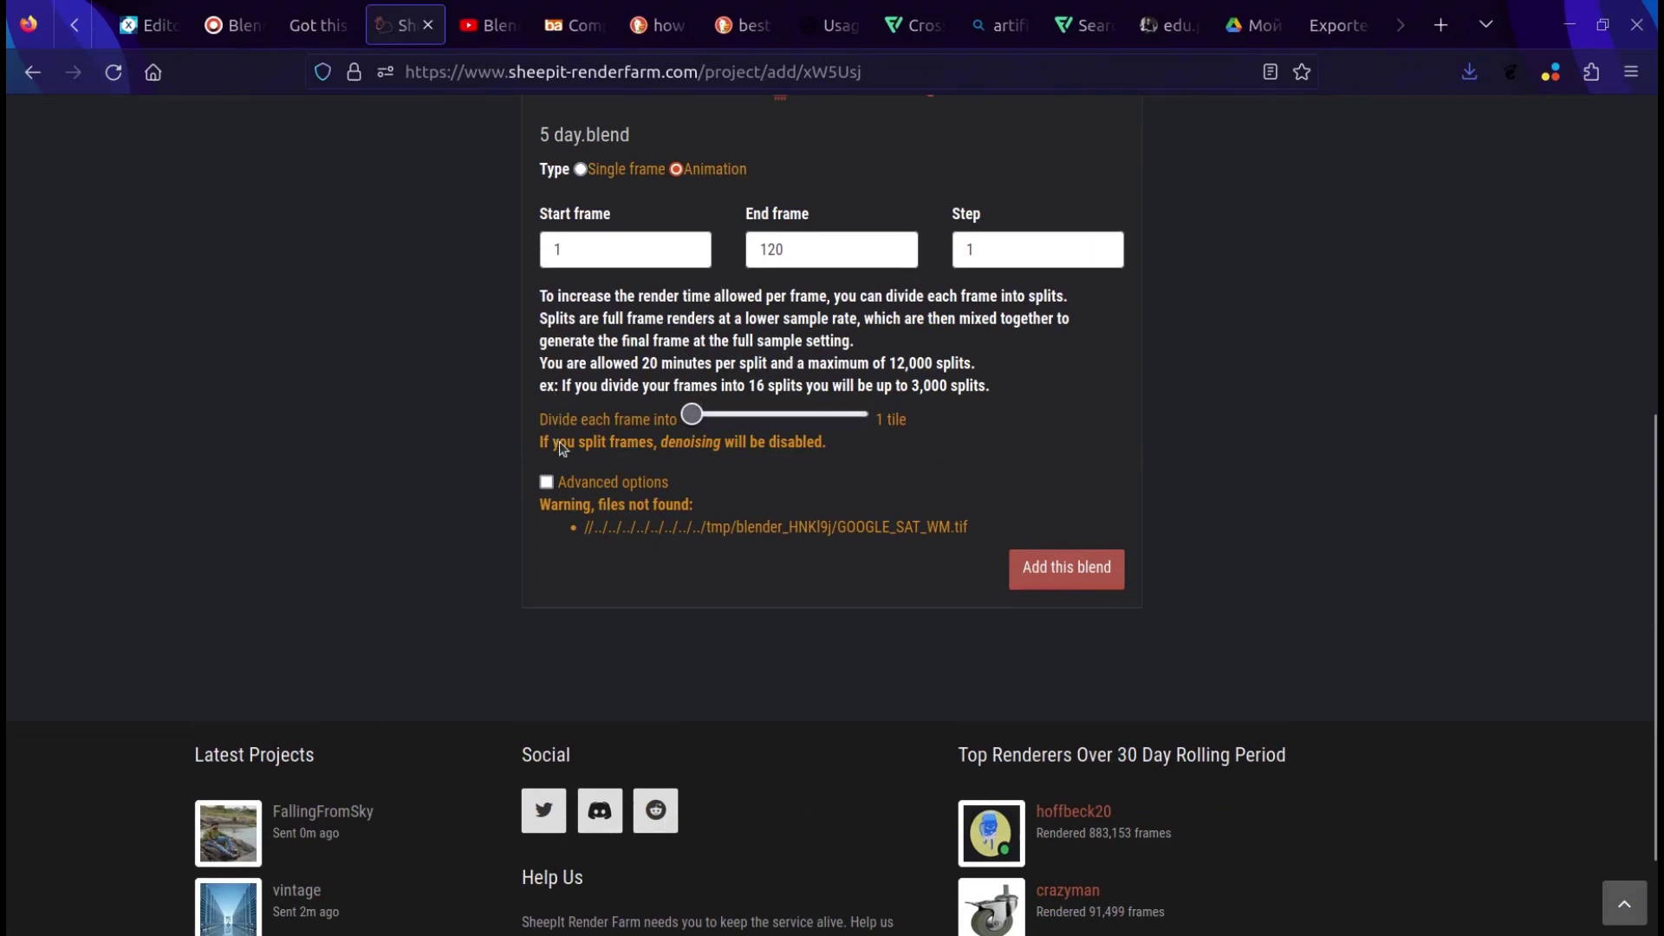
click(547, 482)
click(574, 531)
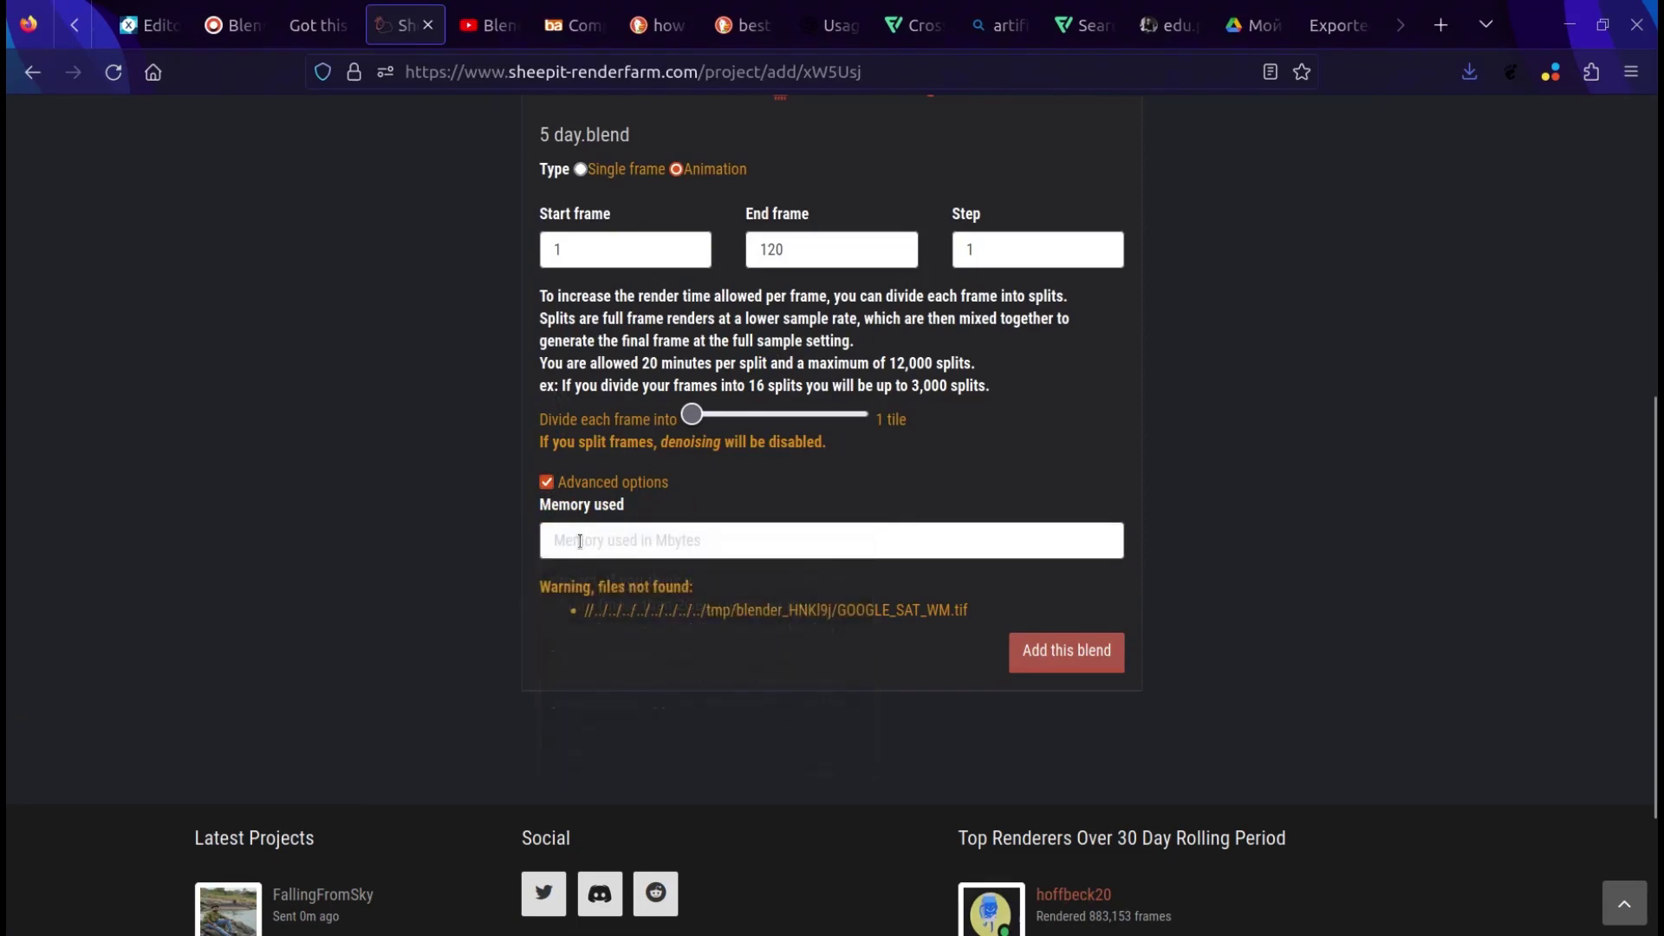
click(553, 481)
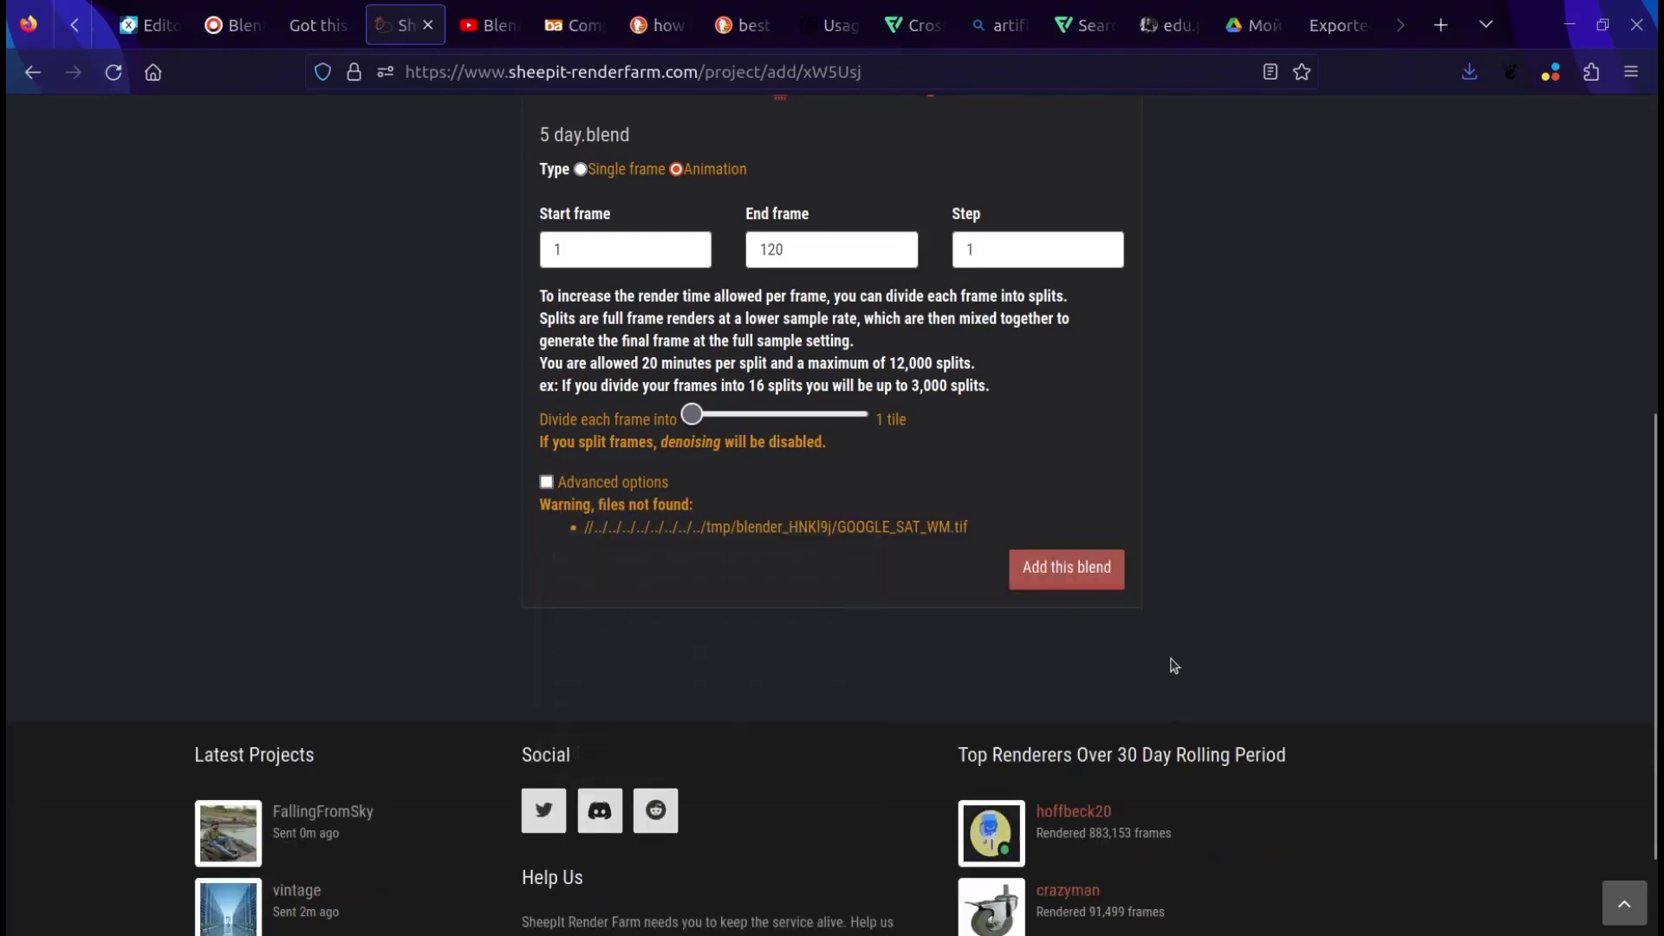
- Add the configured blend to the render farm as a new project
click(1097, 581)
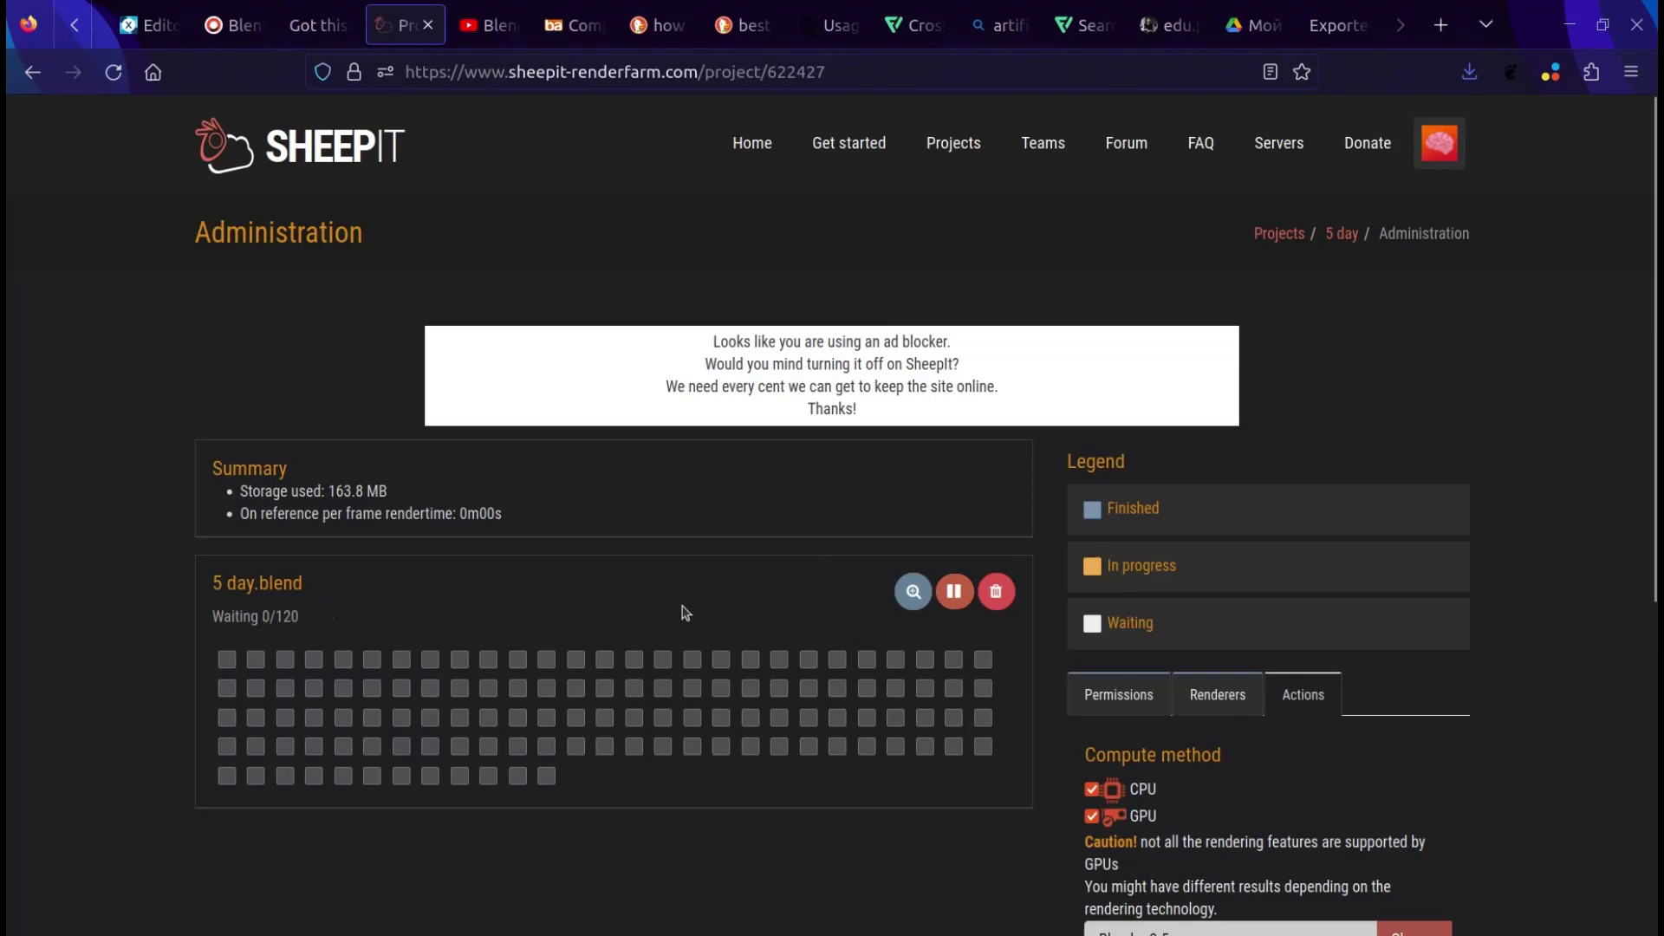
- Open the list of active projects and find the 5 day project's place in the queue
click(953, 143)
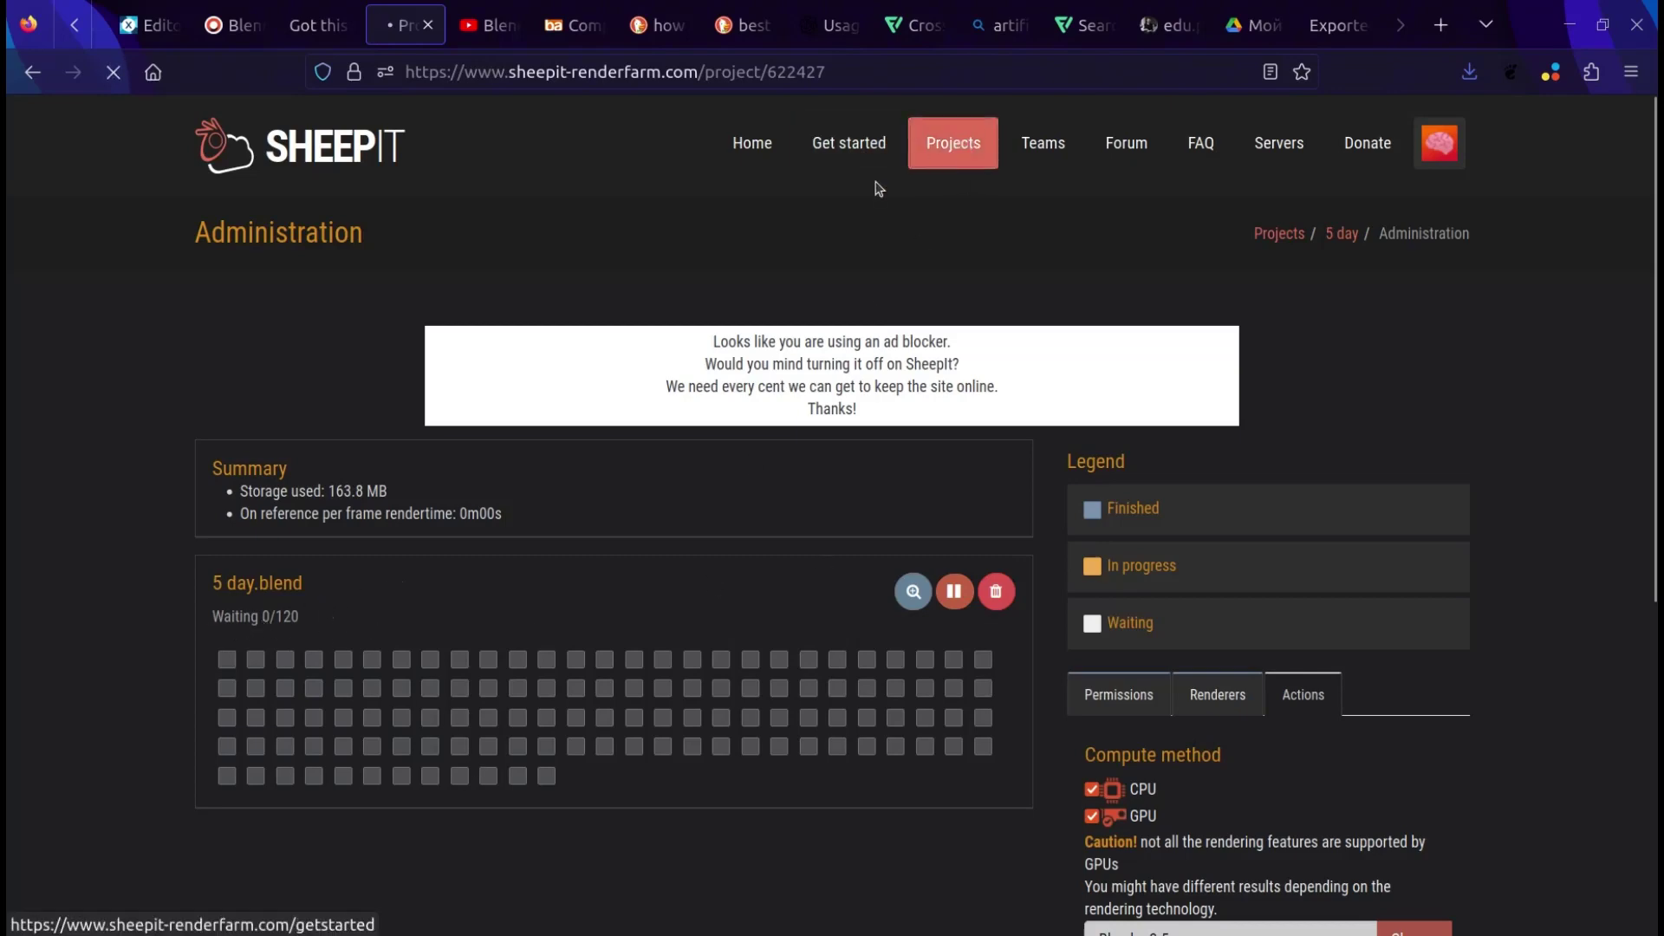
scroll(361, 697, down, 1)
scroll(568, 494, down, 12)
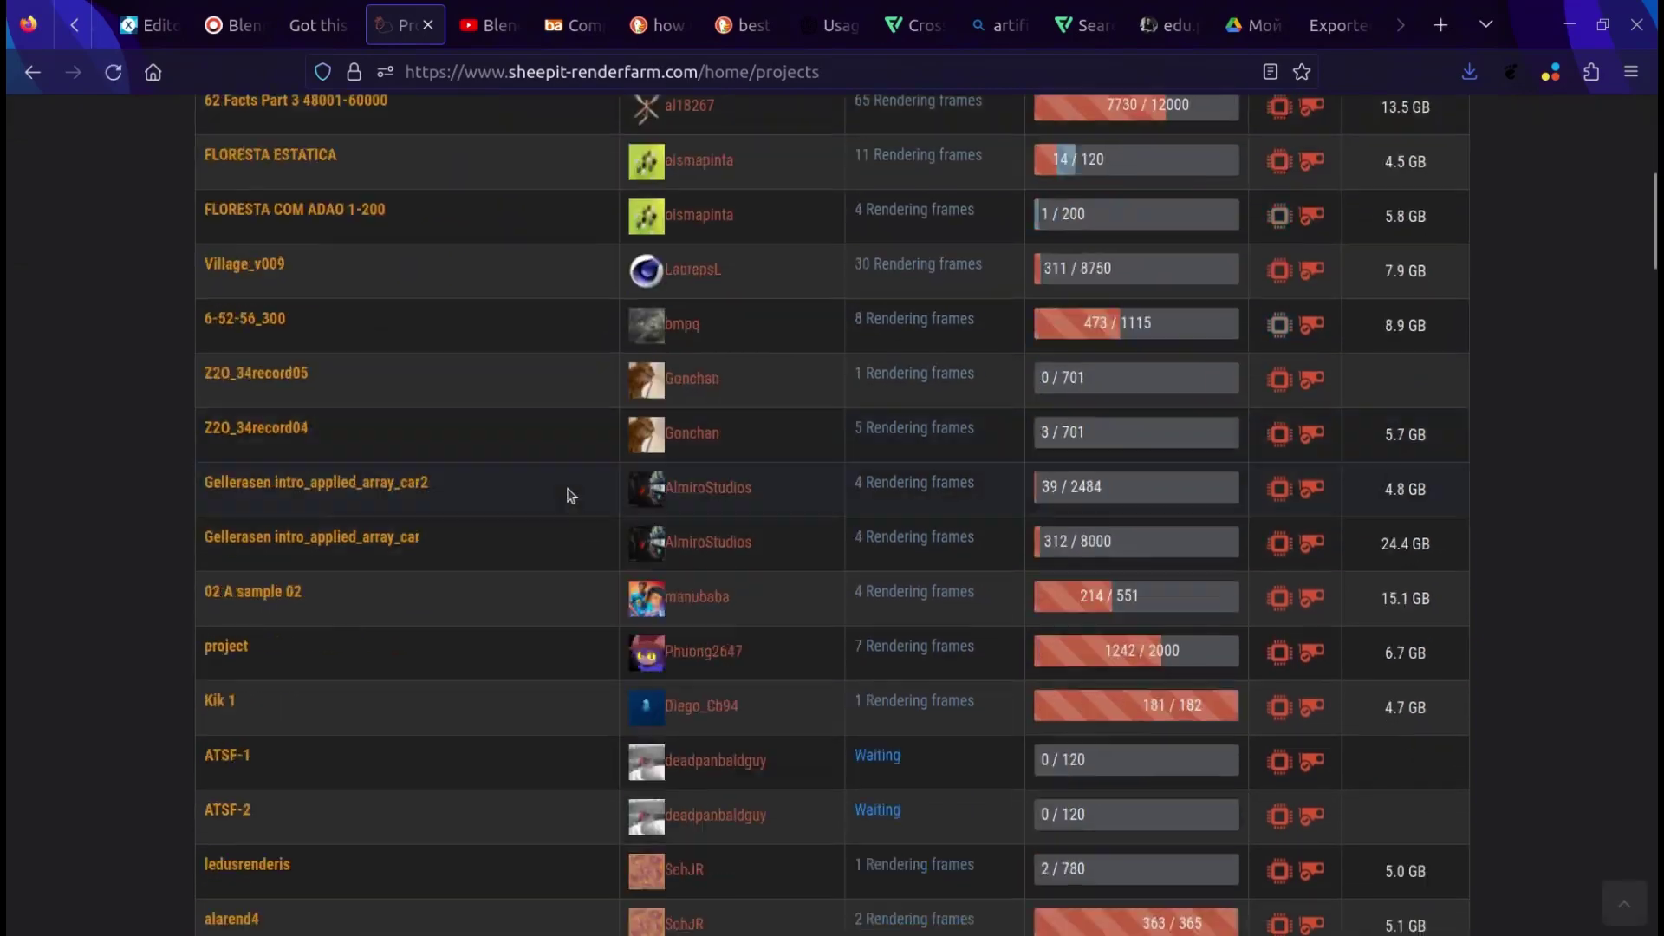
scroll(947, 594, down, 15)
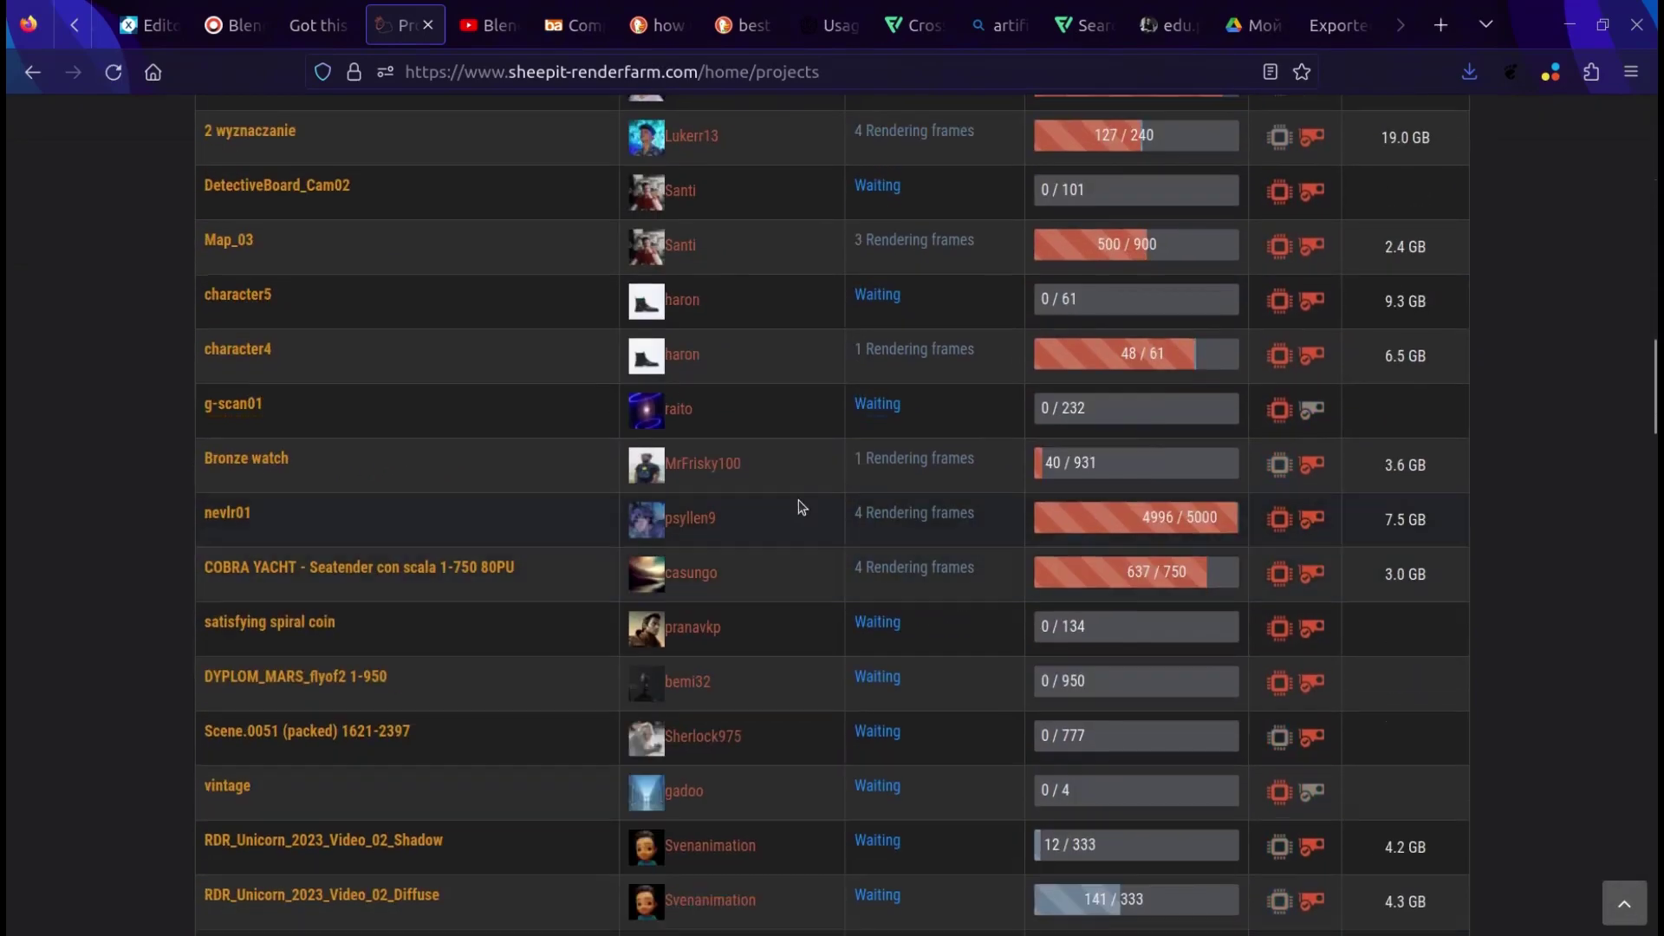
scroll(760, 477, down, 3)
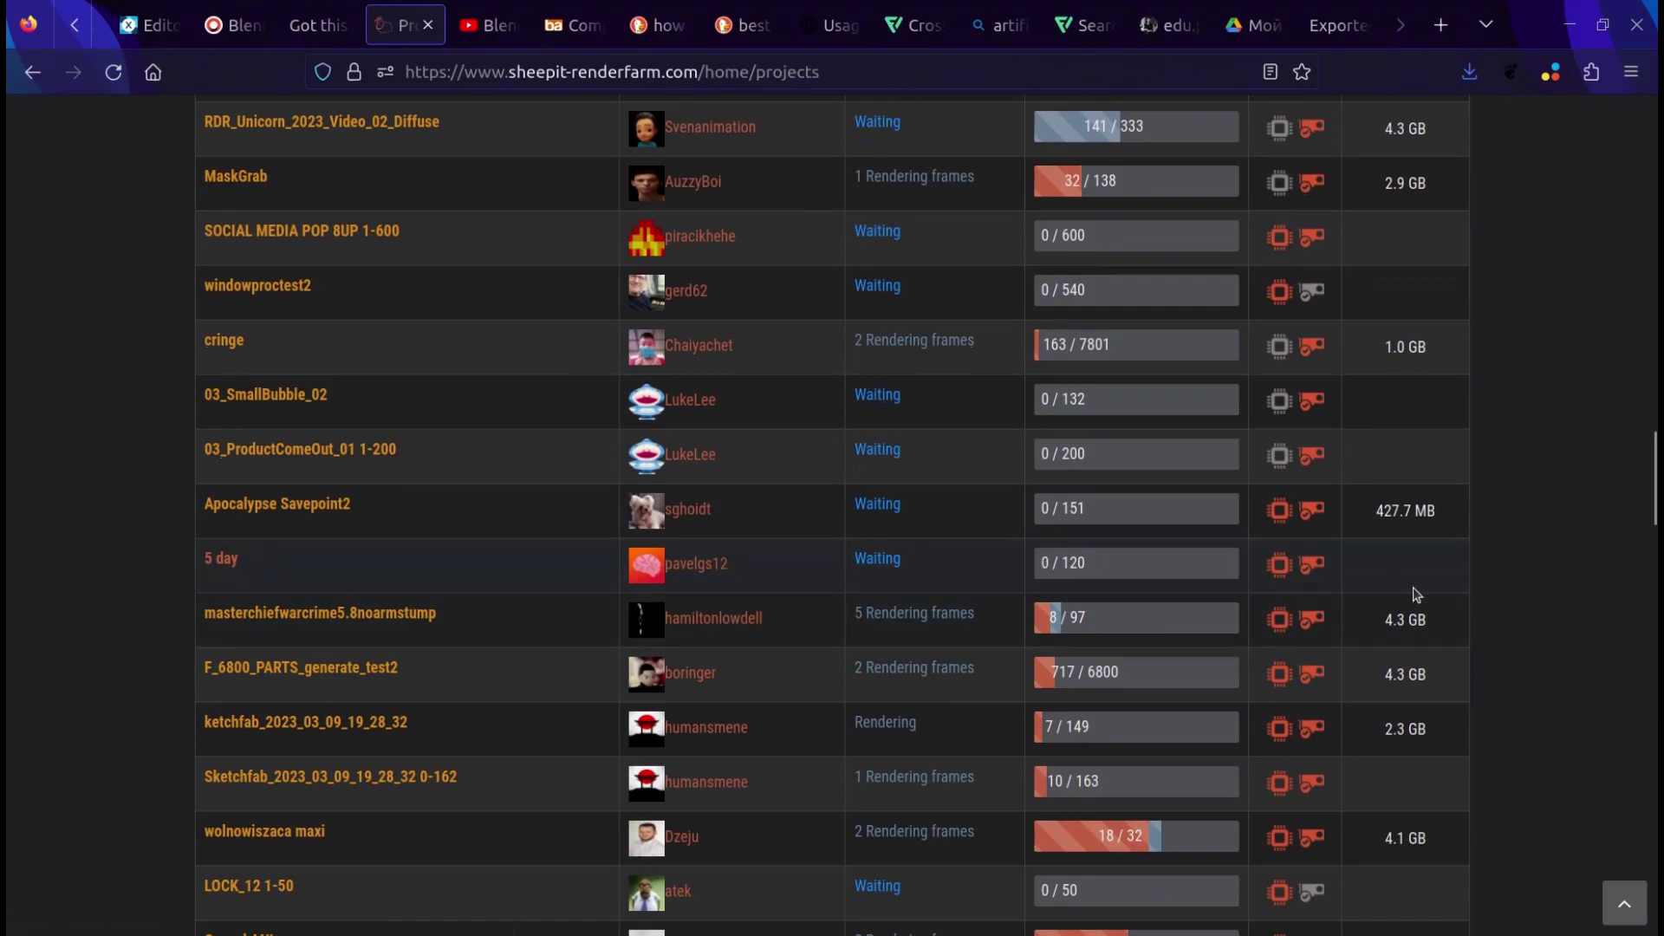
scroll(878, 578, up, 20)
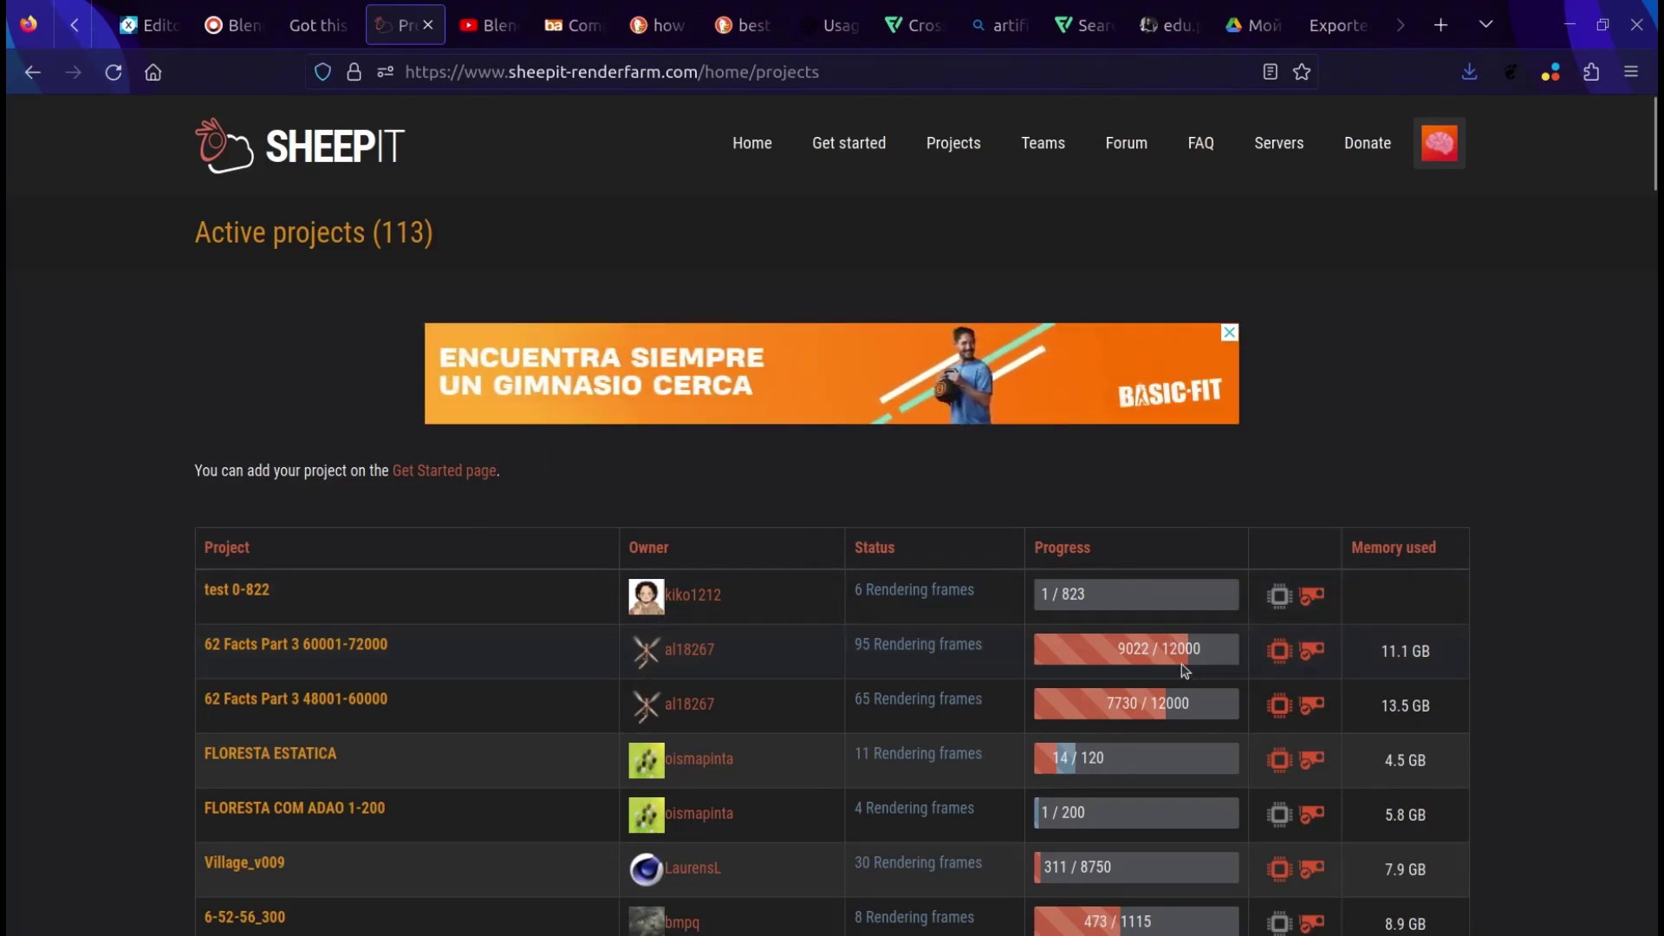
click(676, 662)
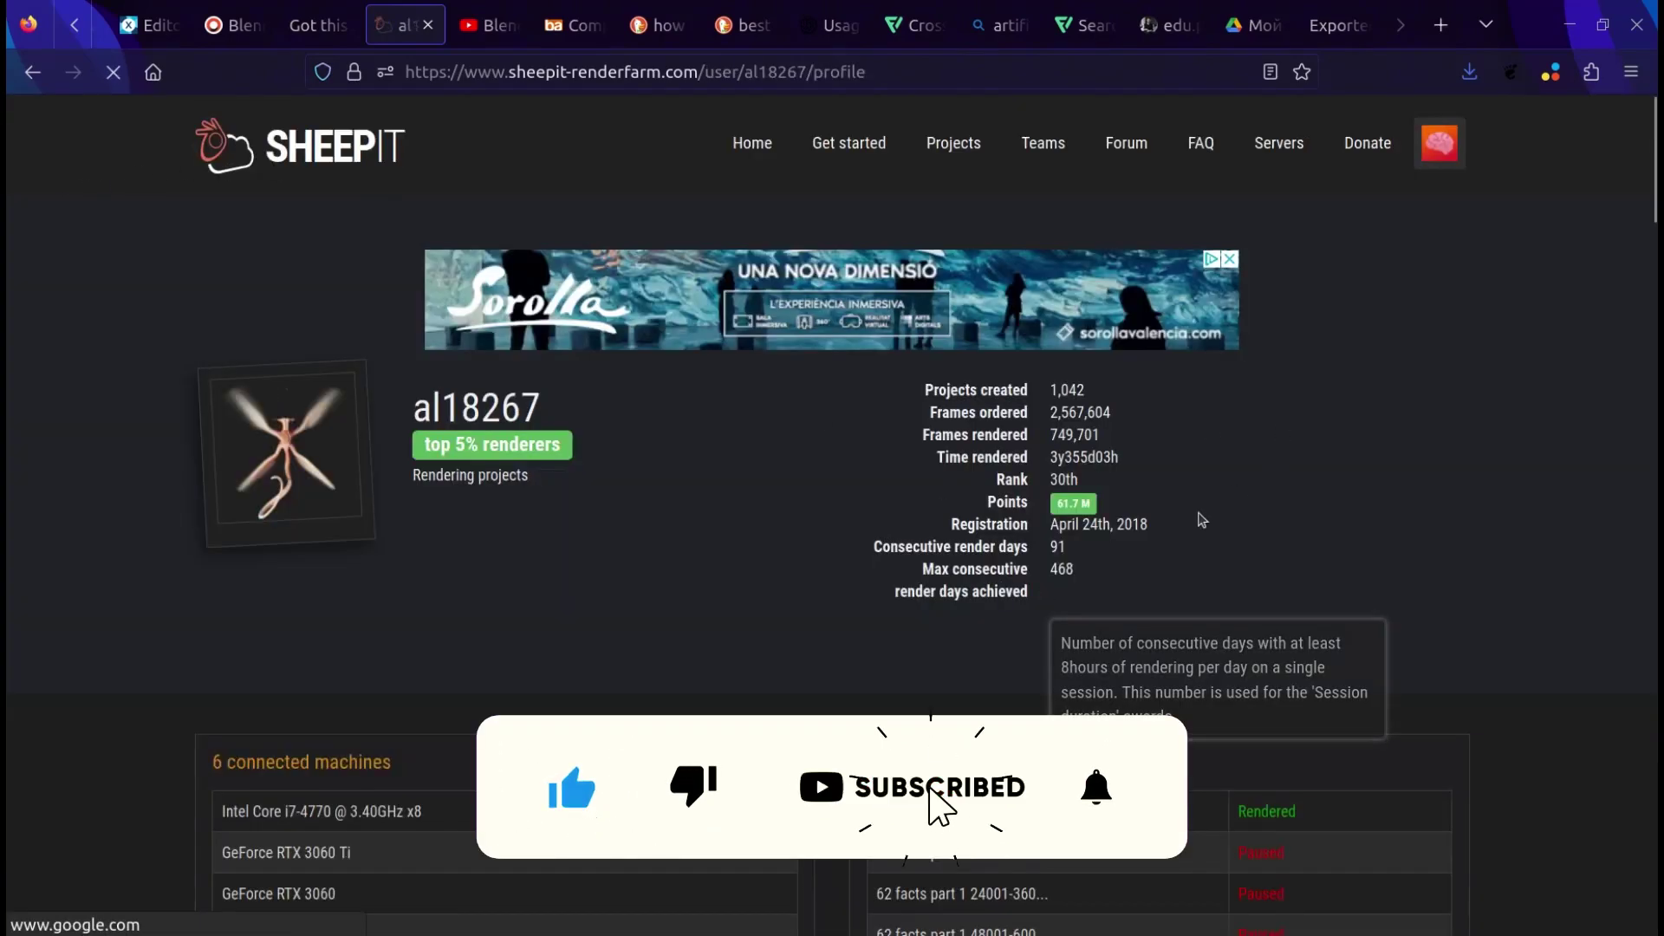
mouse_move(1060, 507)
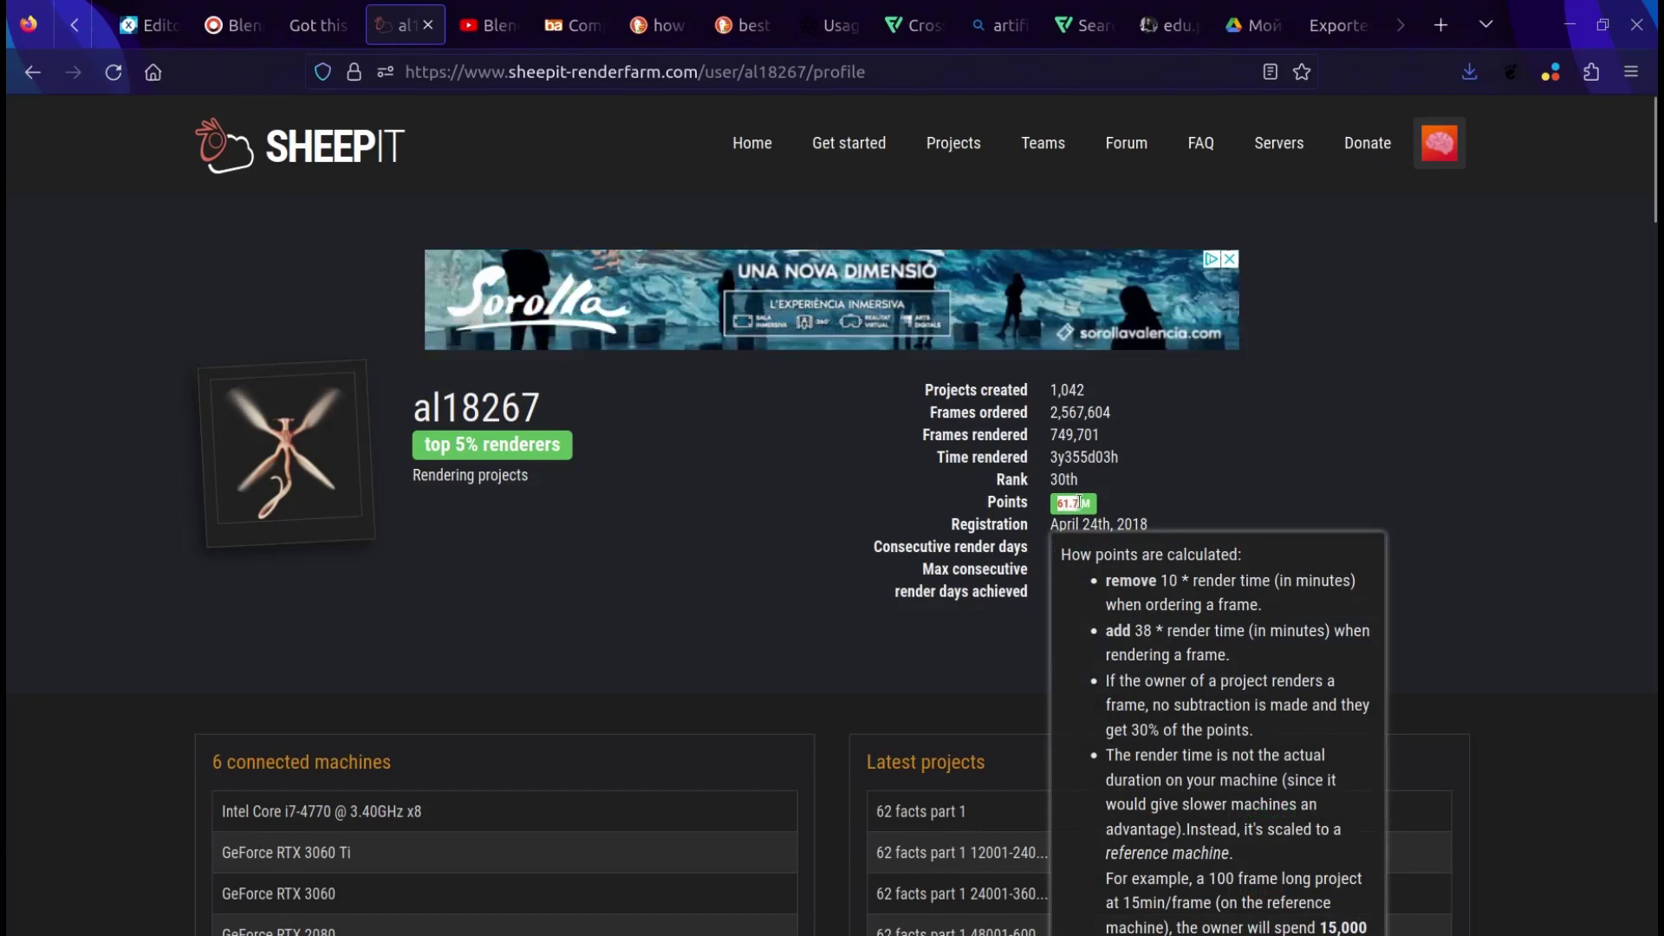
- Return to the list of active projects and look through the queue
click(32, 72)
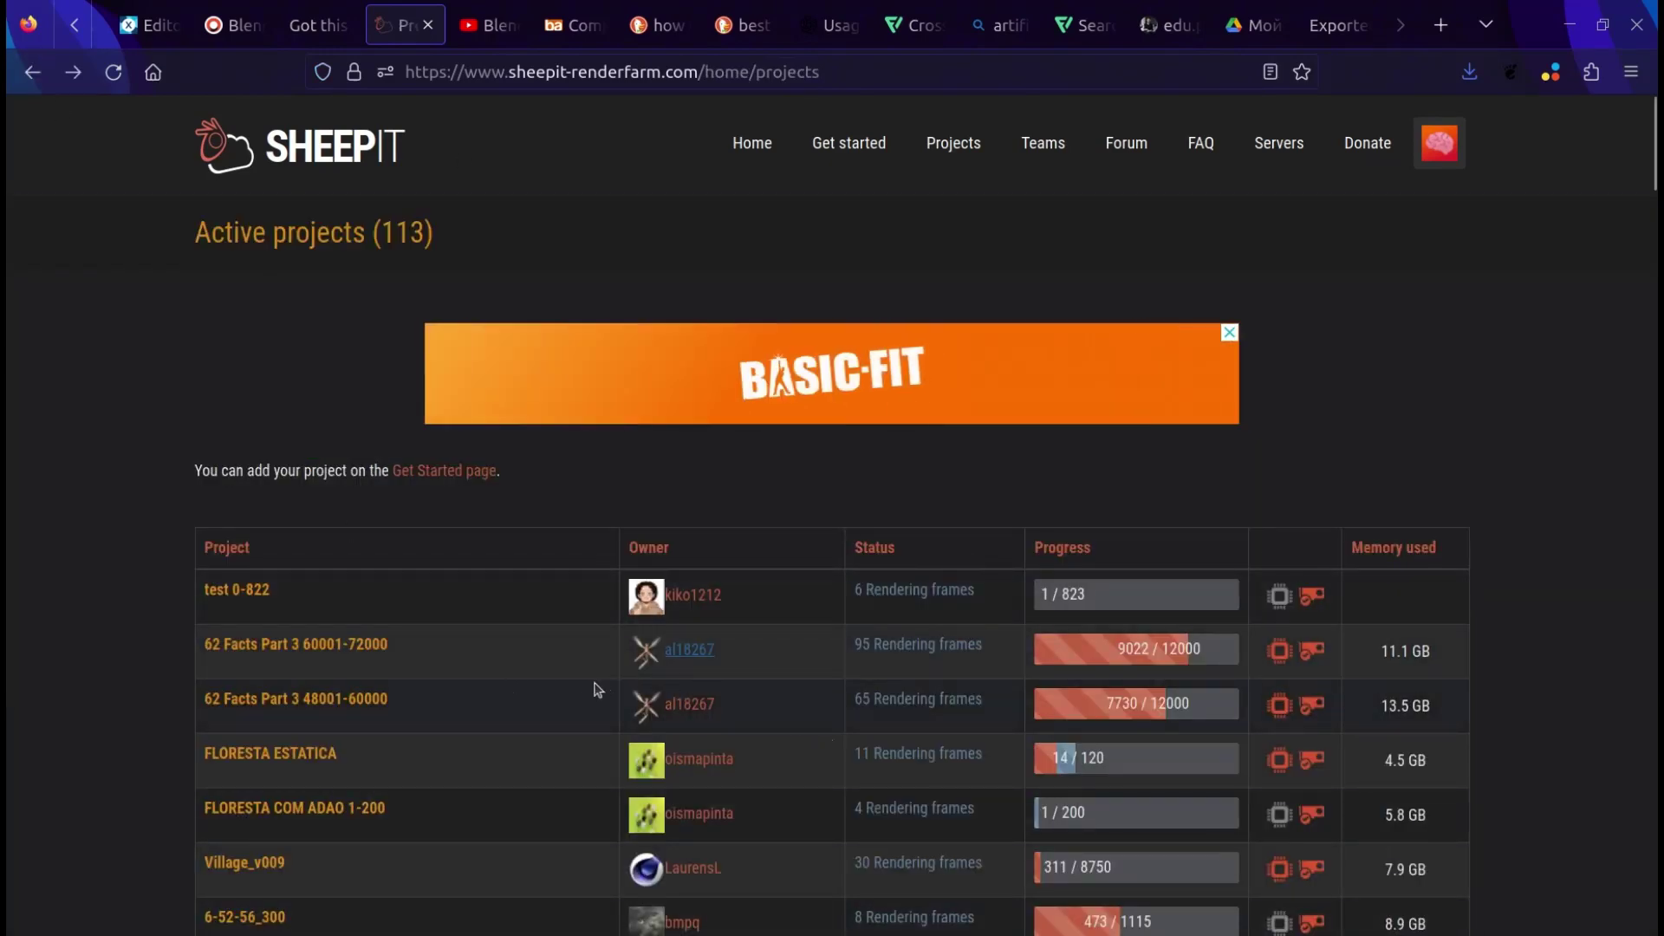
scroll(607, 687, down, 9)
scroll(702, 676, down, 4)
scroll(702, 677, up, 13)
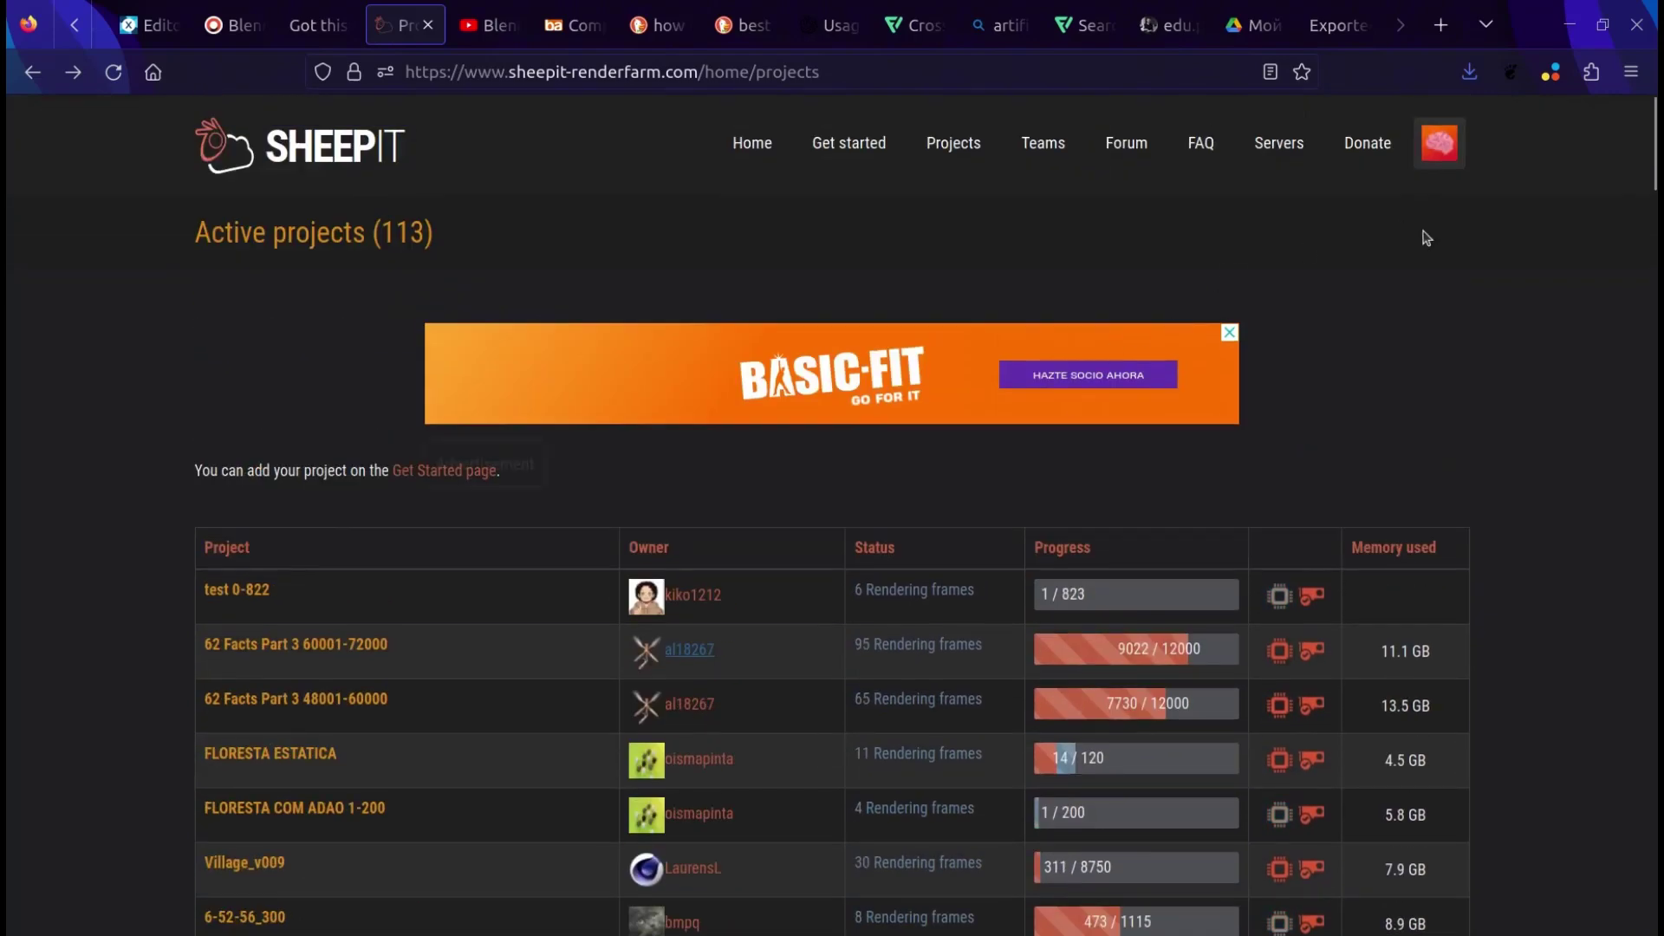
- Open your own account profile and examine its points, latest projects and points timeline
click(1439, 143)
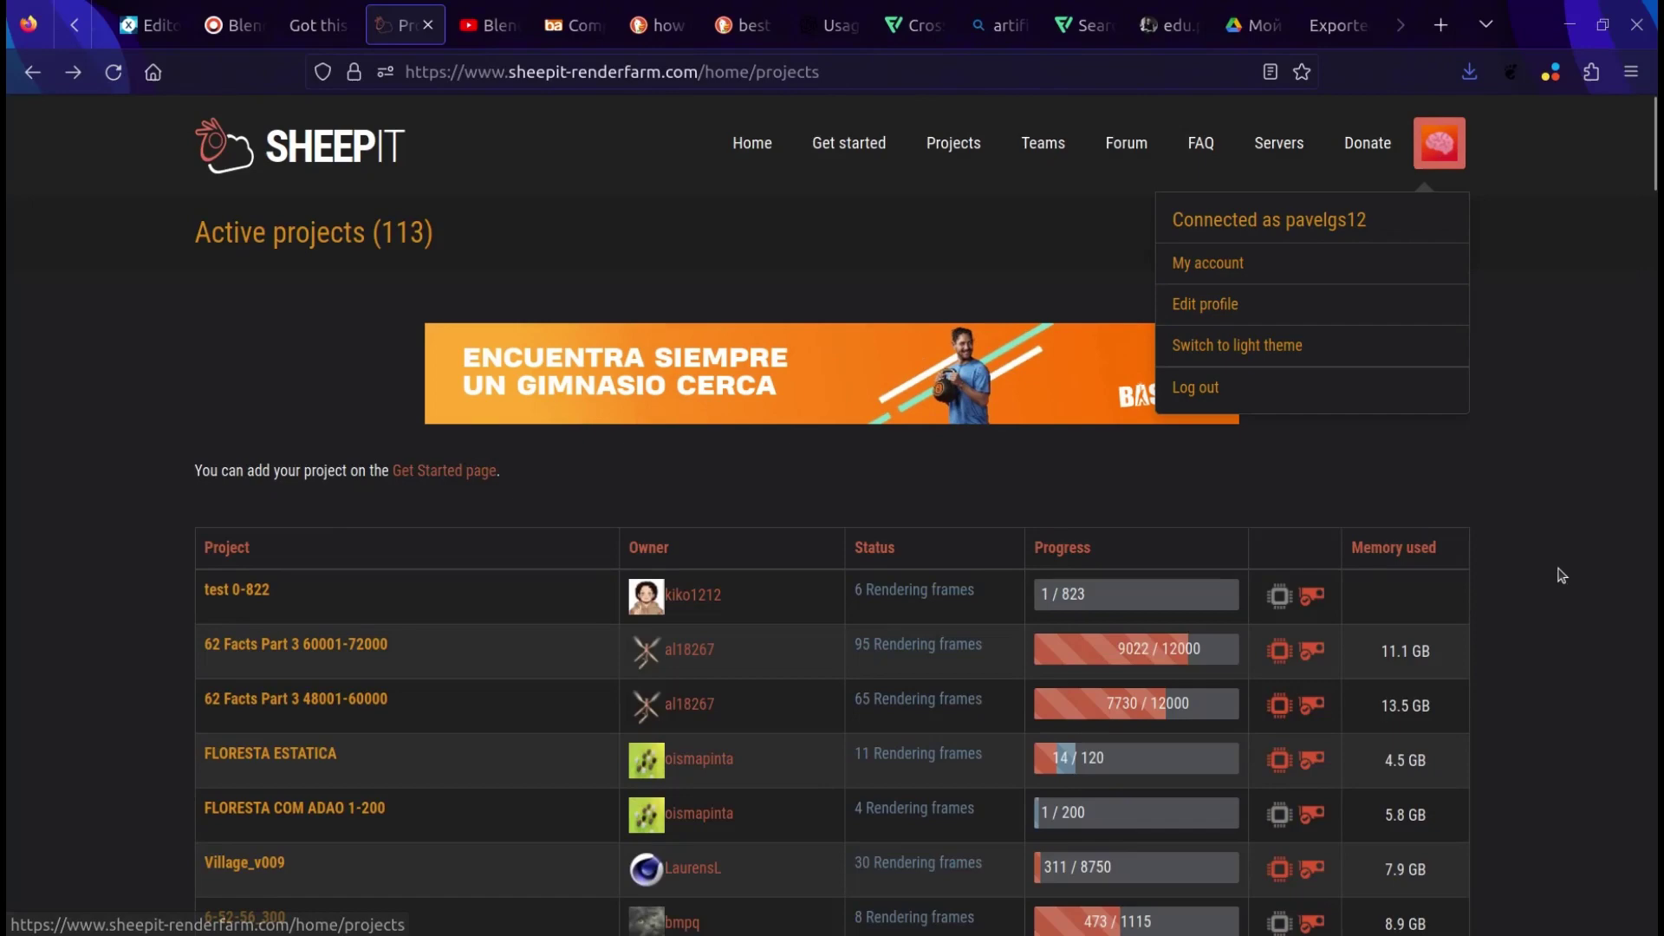
click(1439, 143)
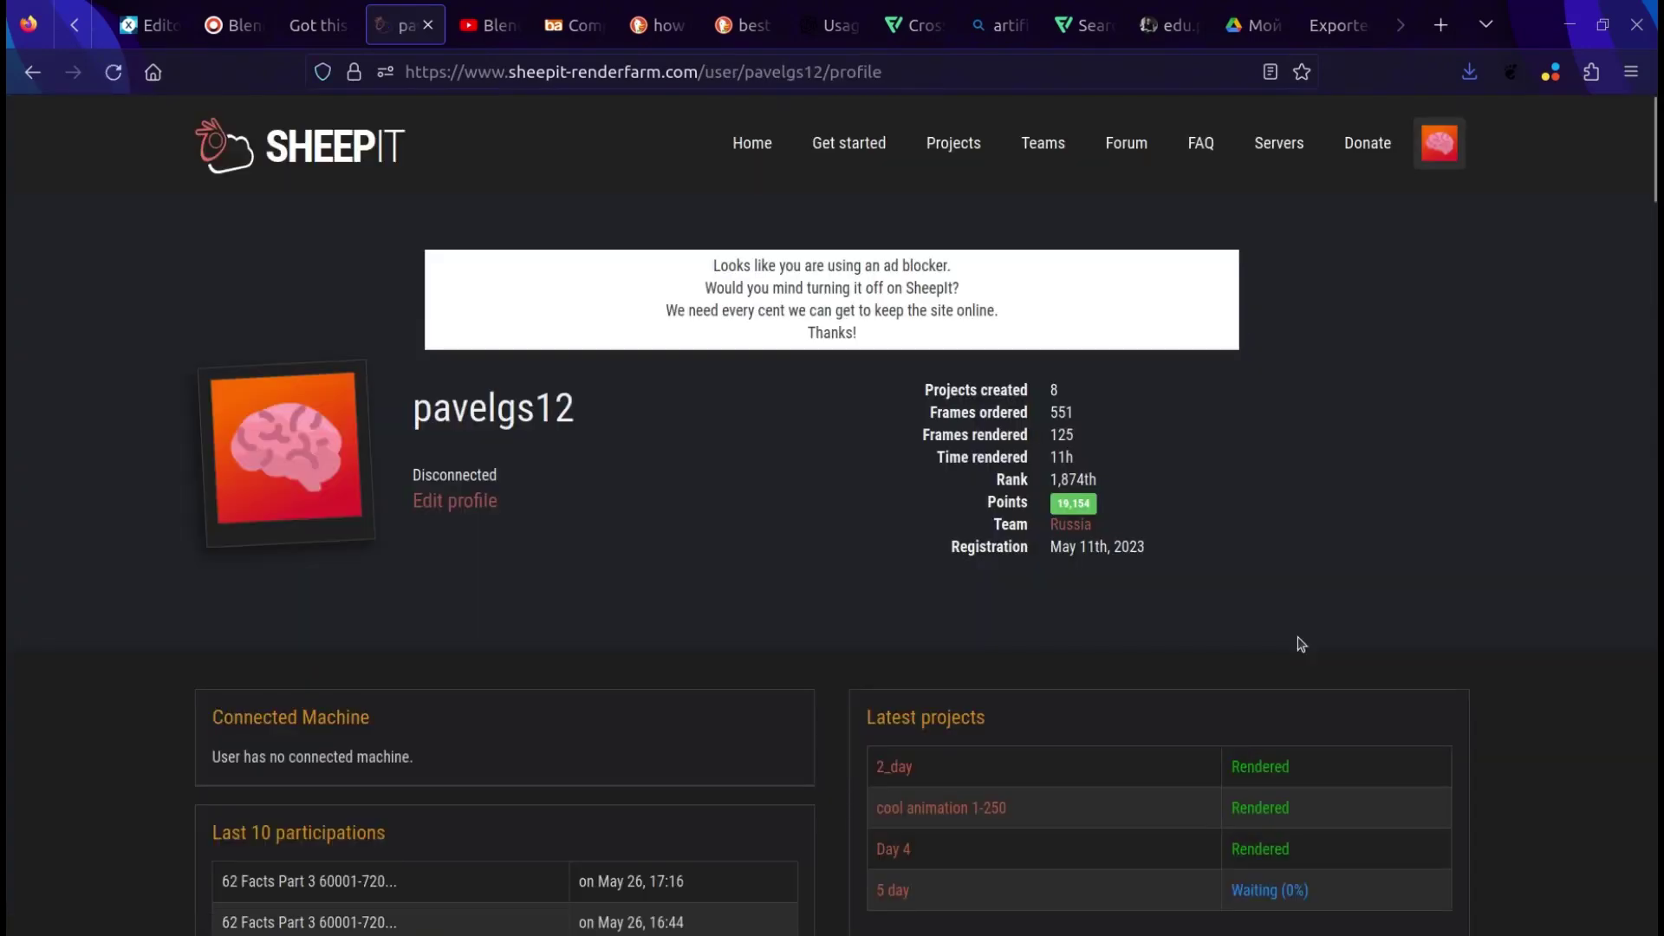
scroll(1300, 643, down, 7)
scroll(1596, 502, down, 15)
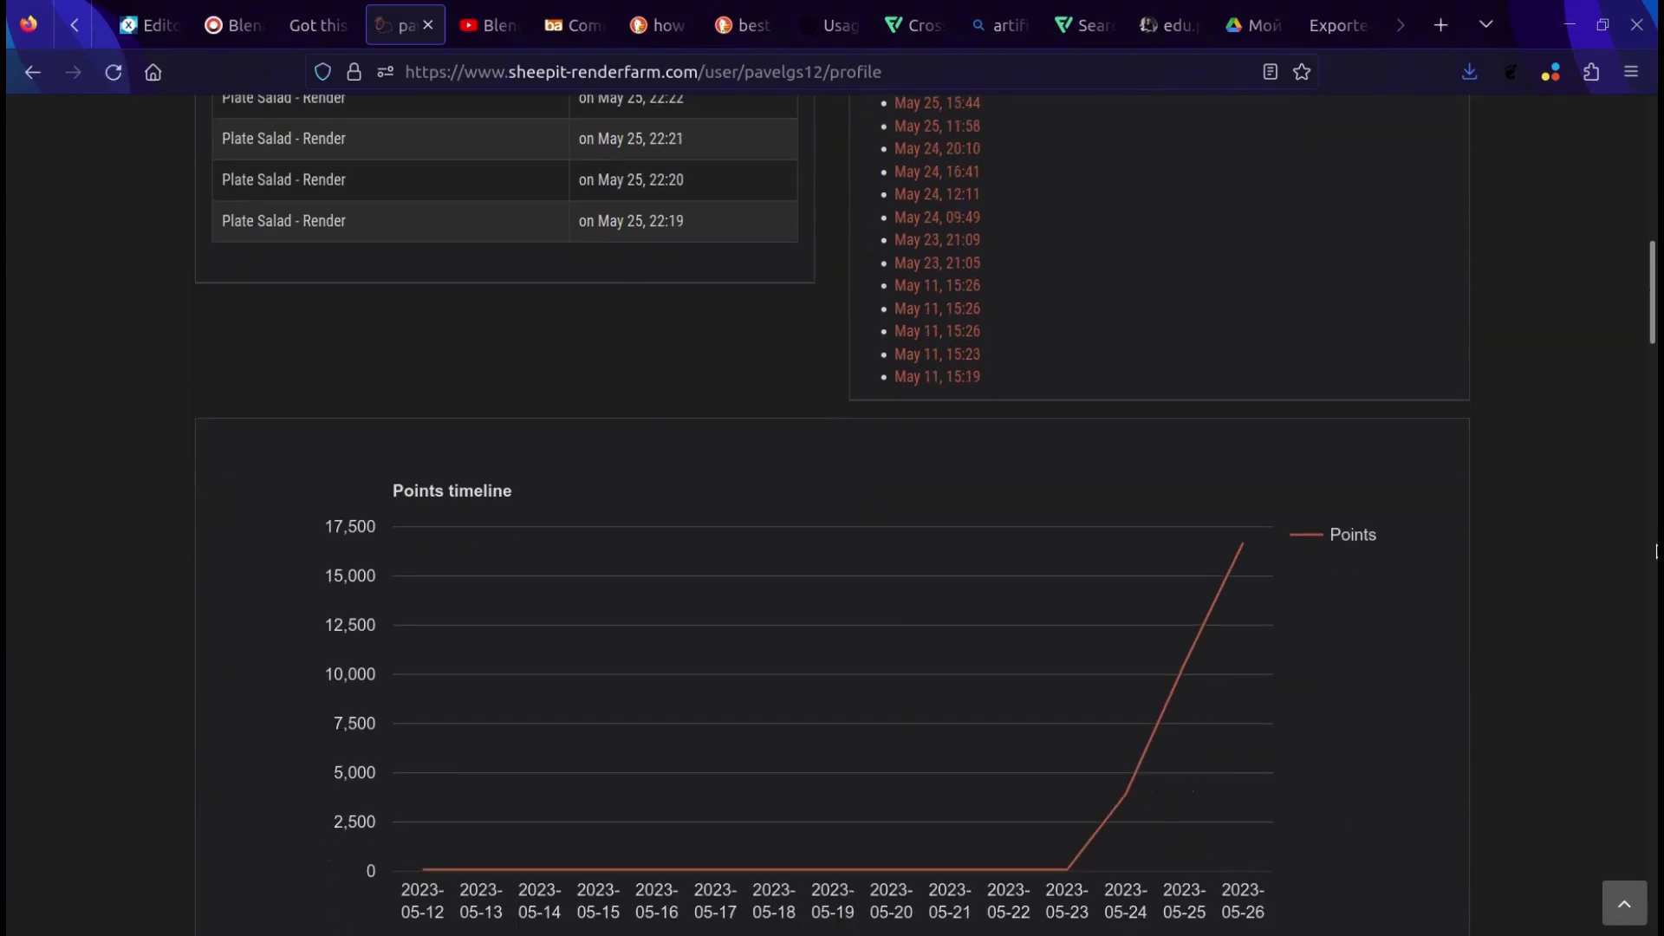
scroll(1656, 552, up, 20)
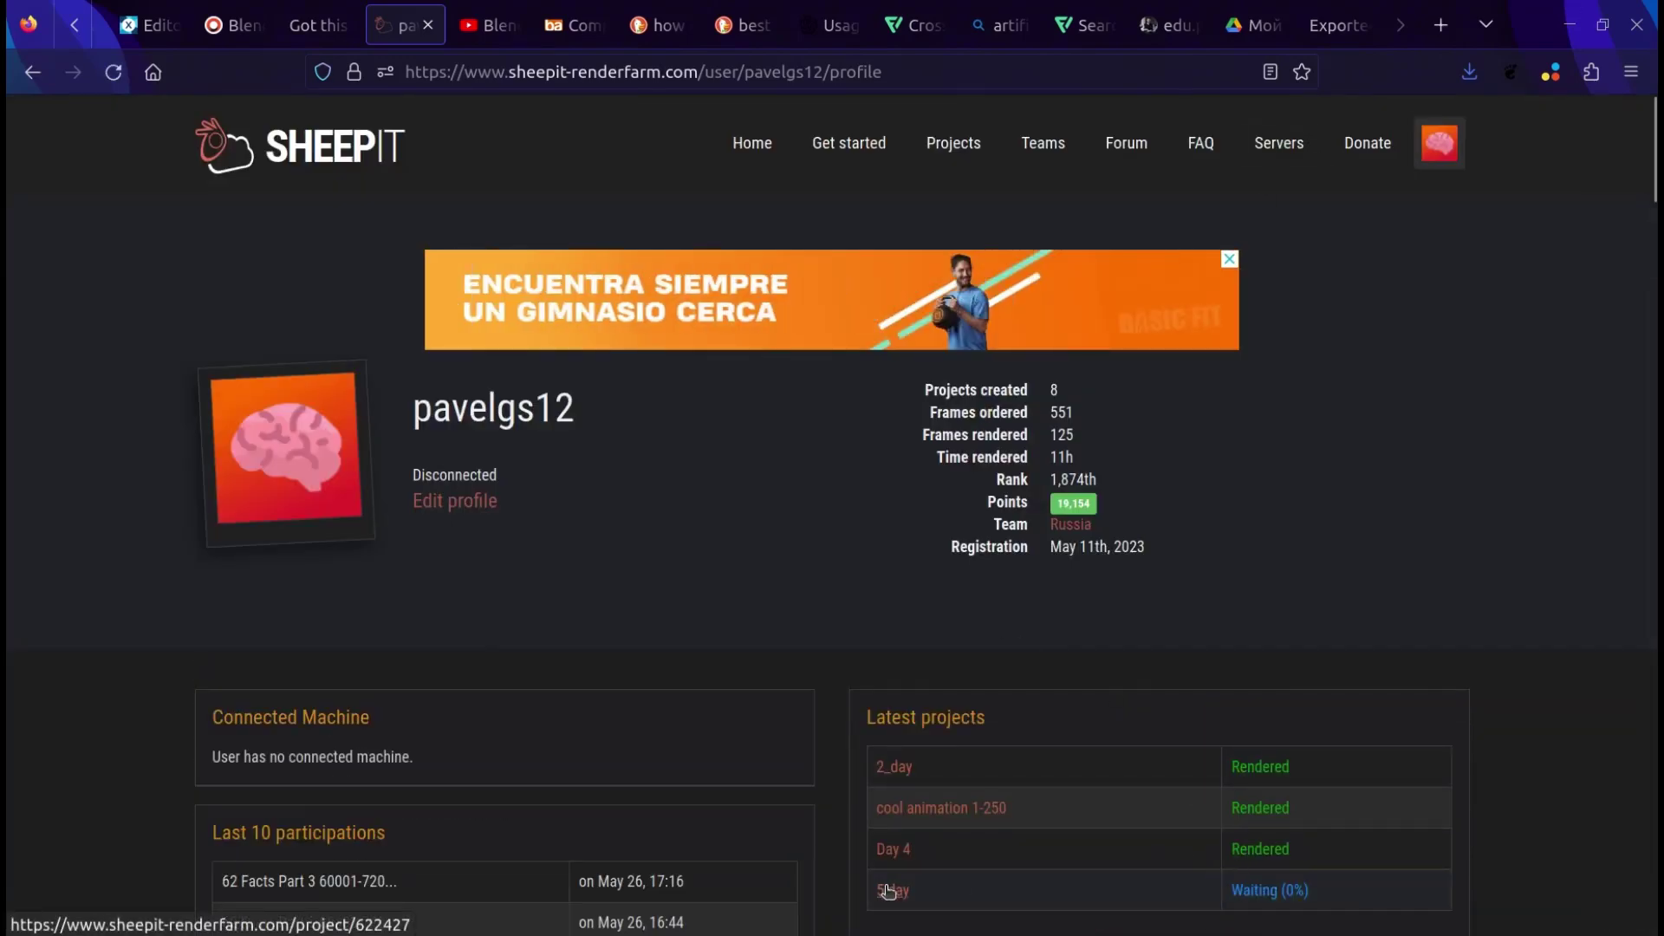
- Open the 5 day project's administration page, examine its summary, frame grid and compute method, and reload it
click(900, 909)
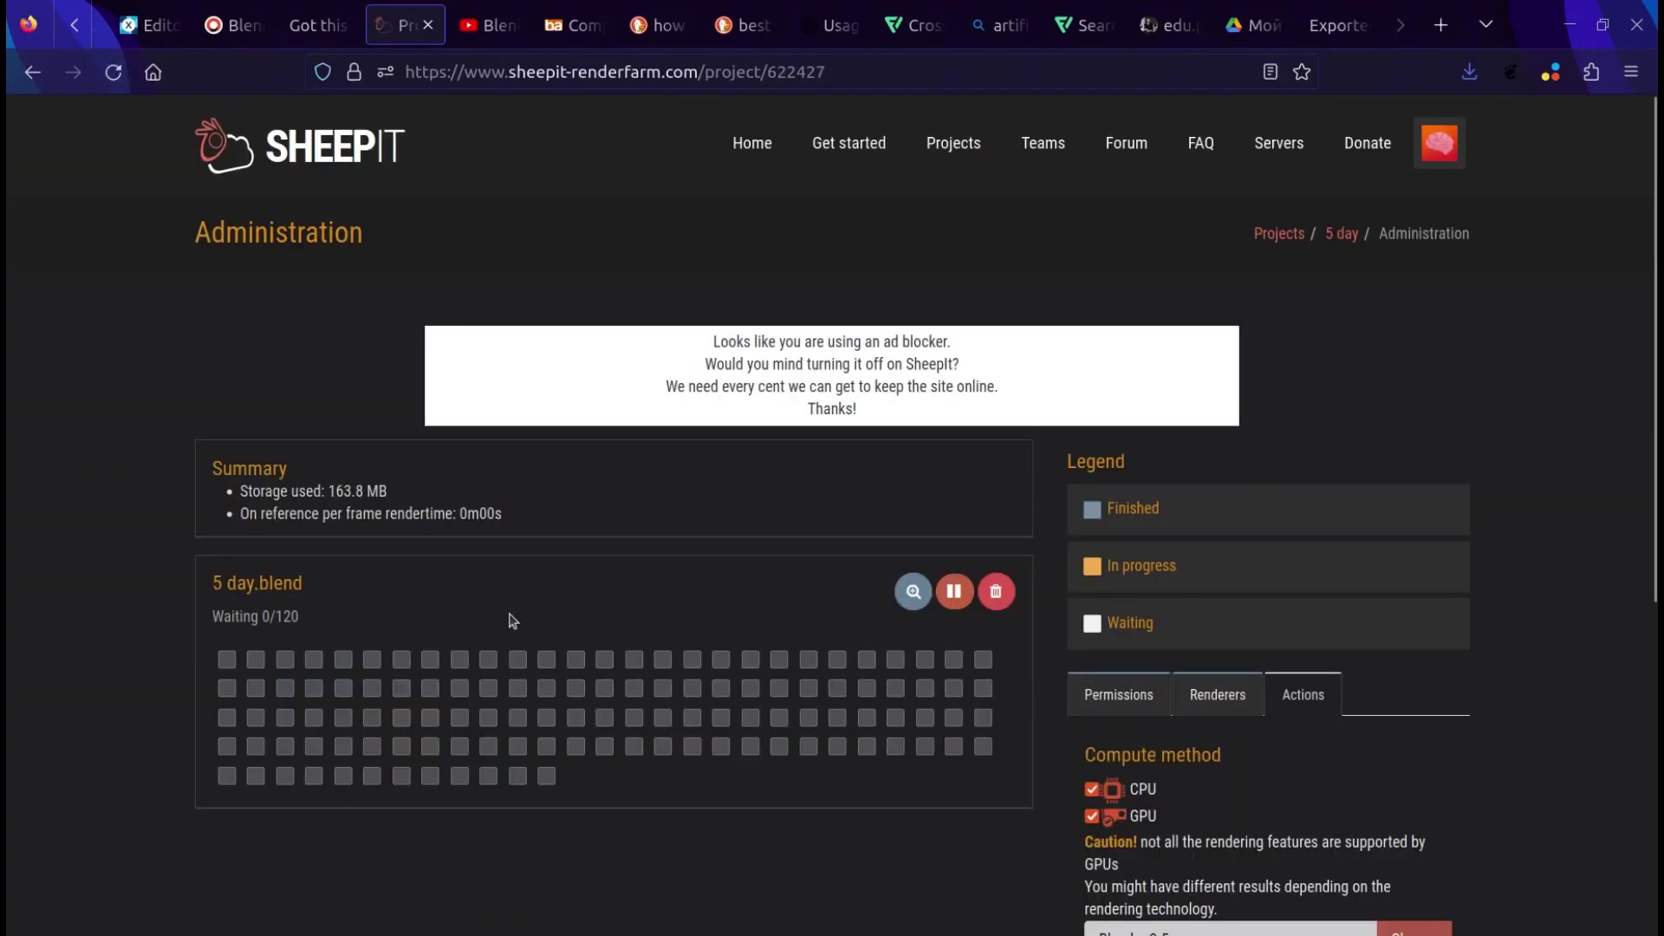
scroll(759, 722, down, 3)
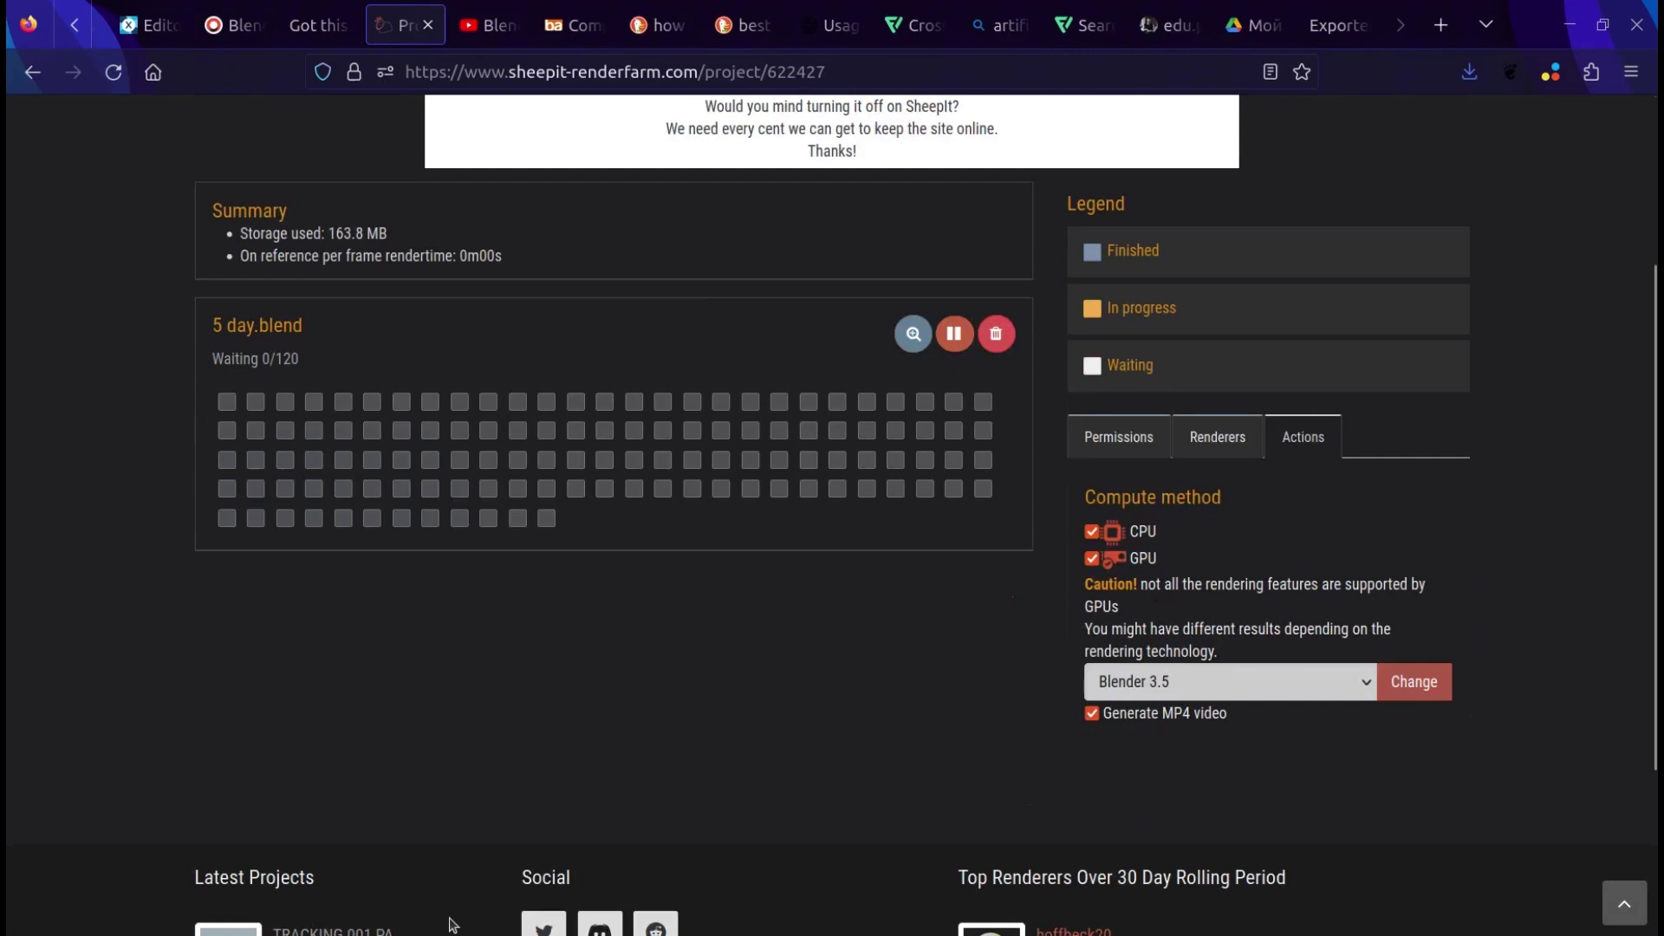
scroll(940, 705, up, 2)
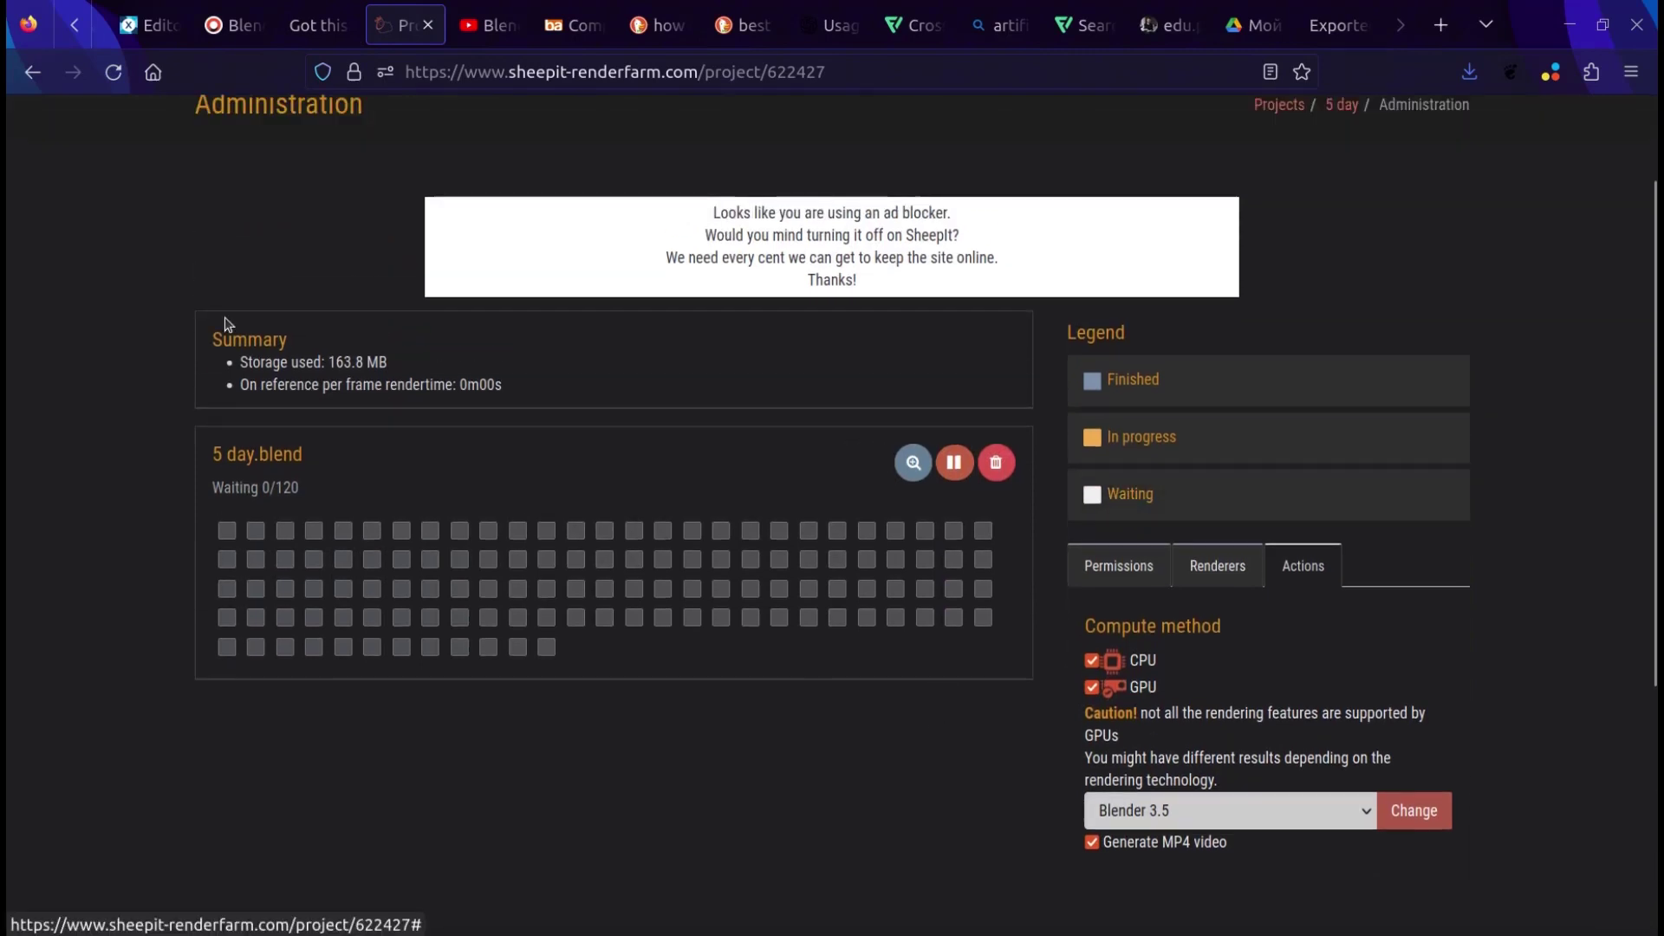
scroll(320, 841, up, 2)
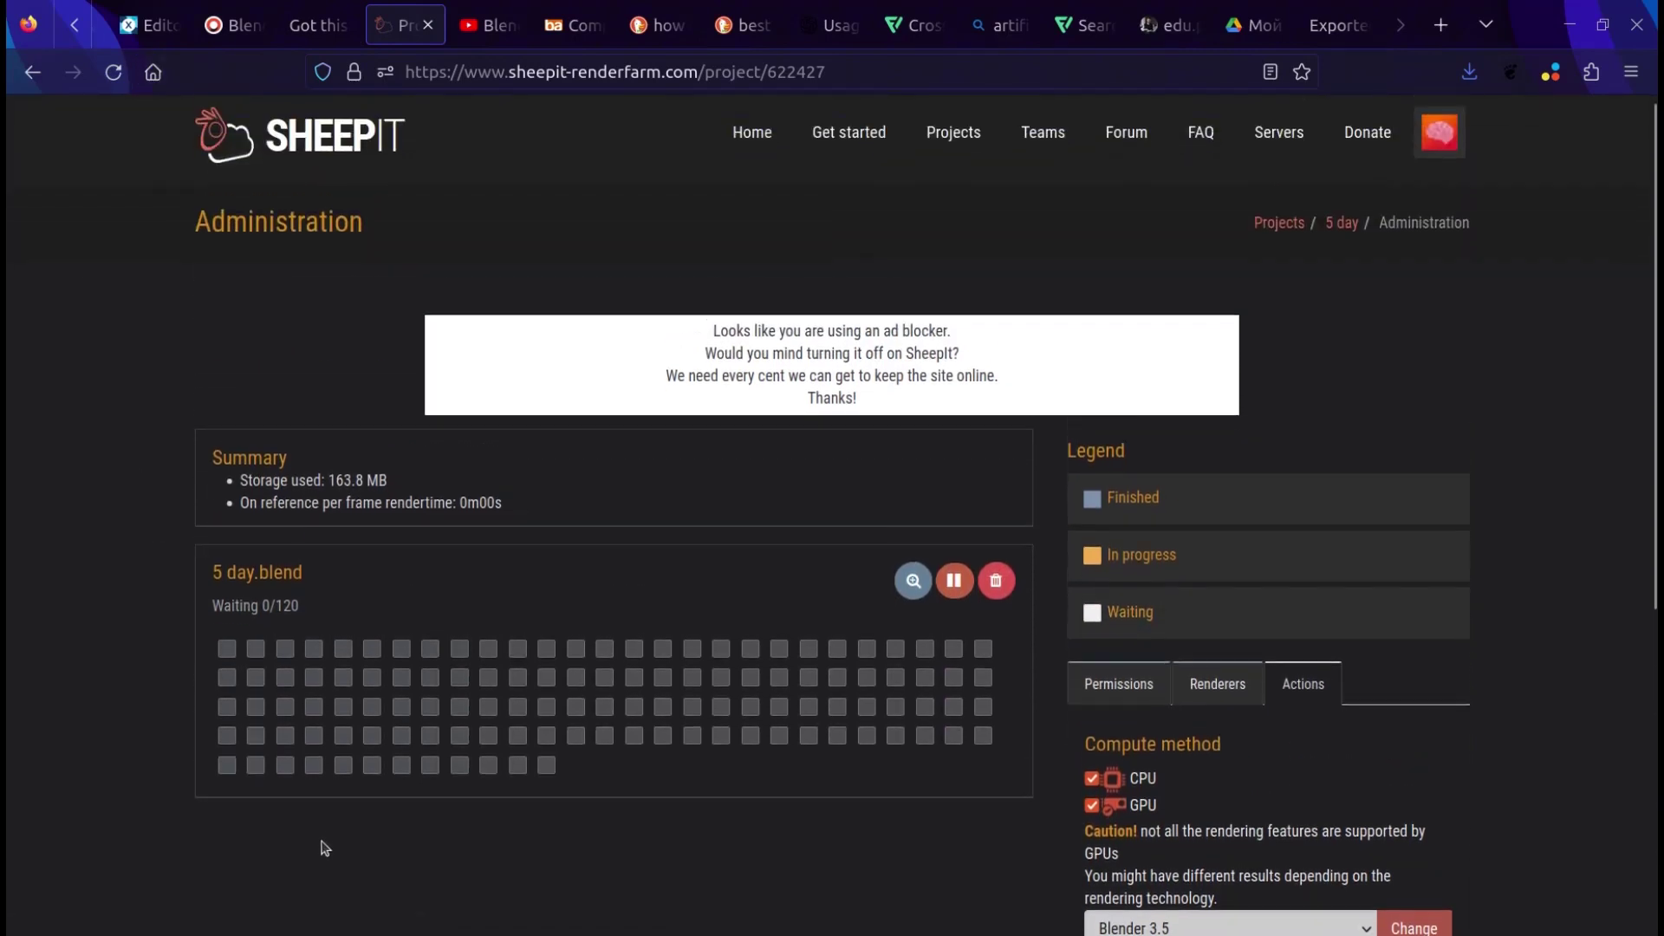
scroll(325, 849, down, 2)
scroll(326, 850, up, 3)
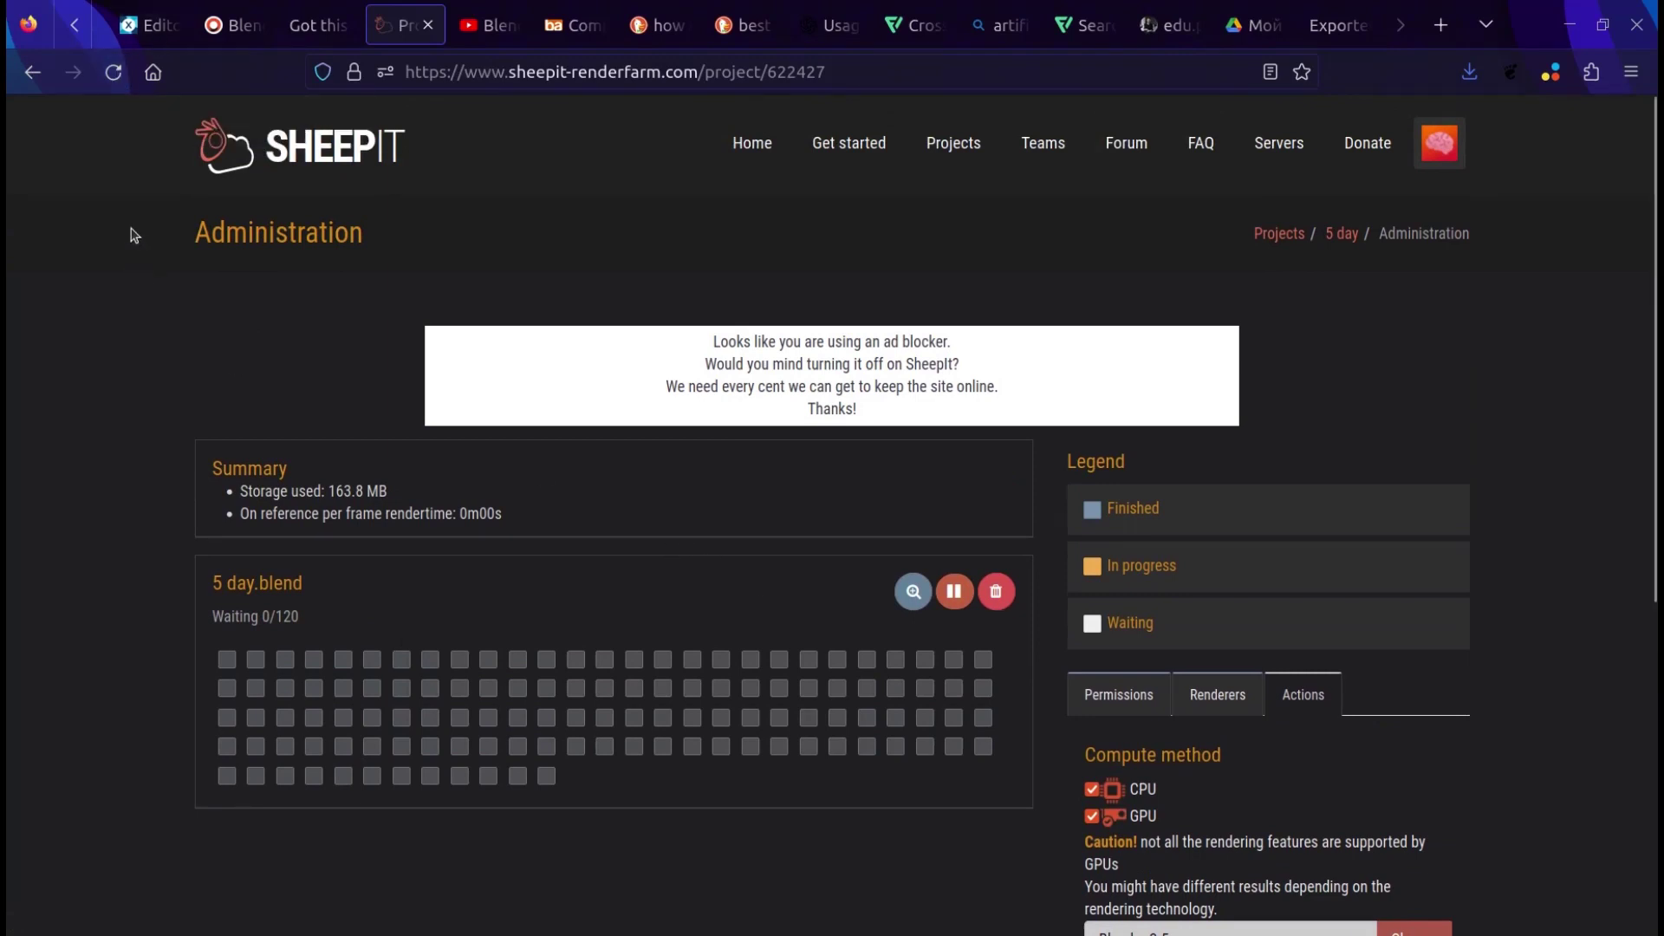
click(111, 78)
scroll(969, 778, down, 3)
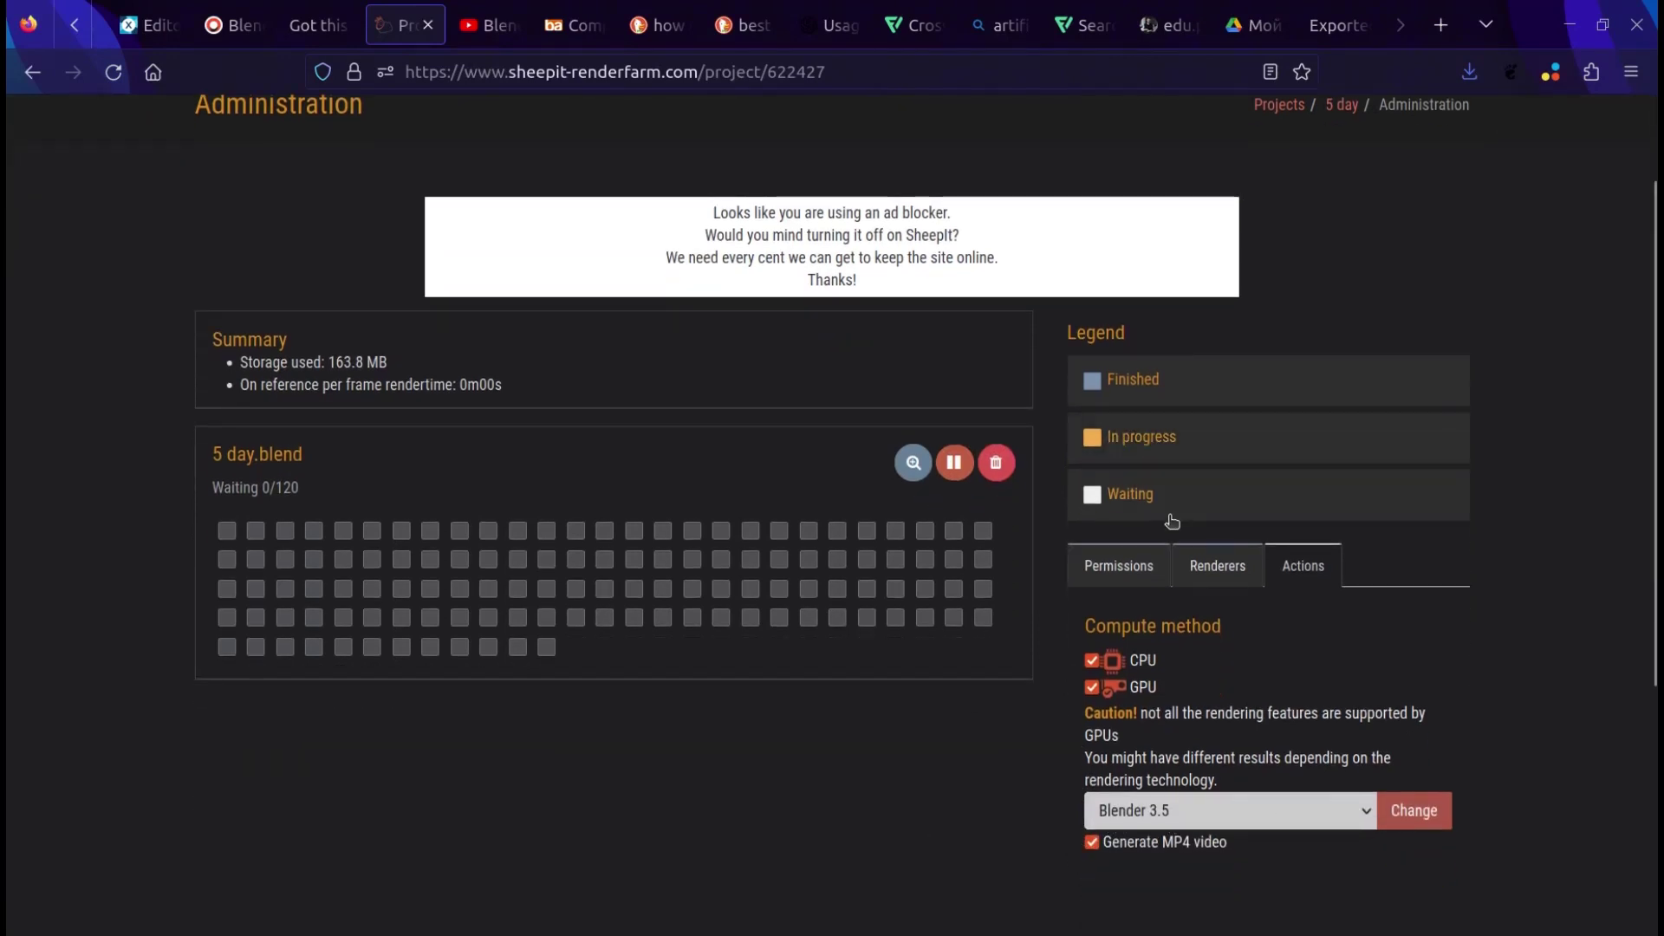
- View the 5 day project's manager permissions, and turn off Renderable by all members in its renderer options
click(1140, 586)
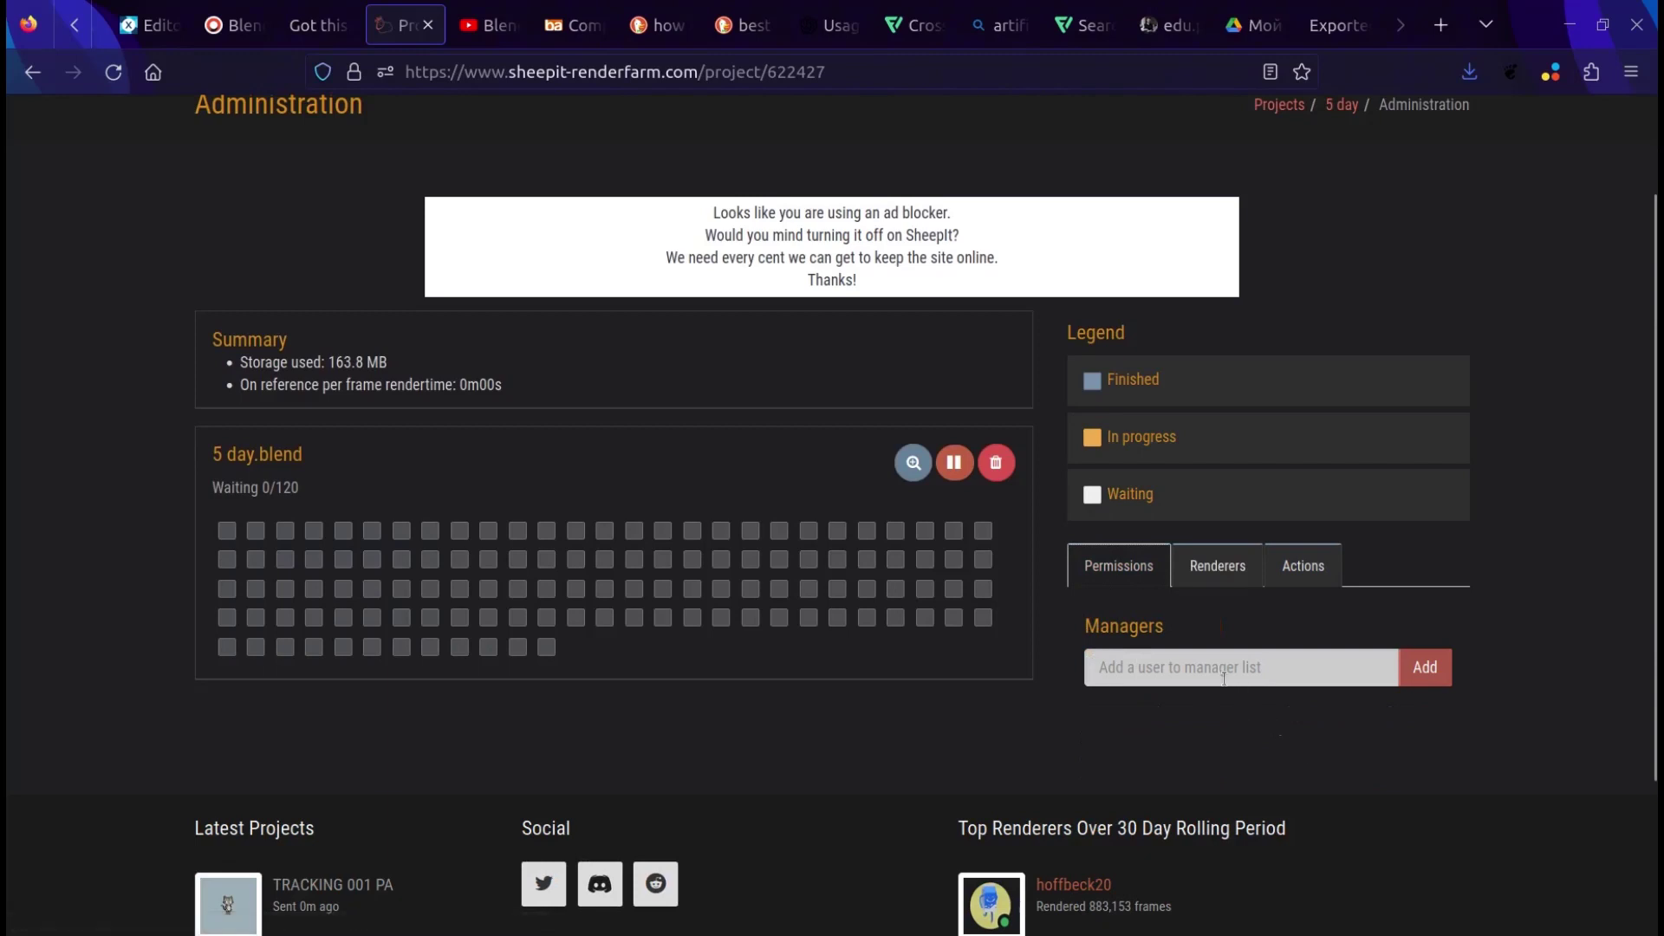
click(1209, 566)
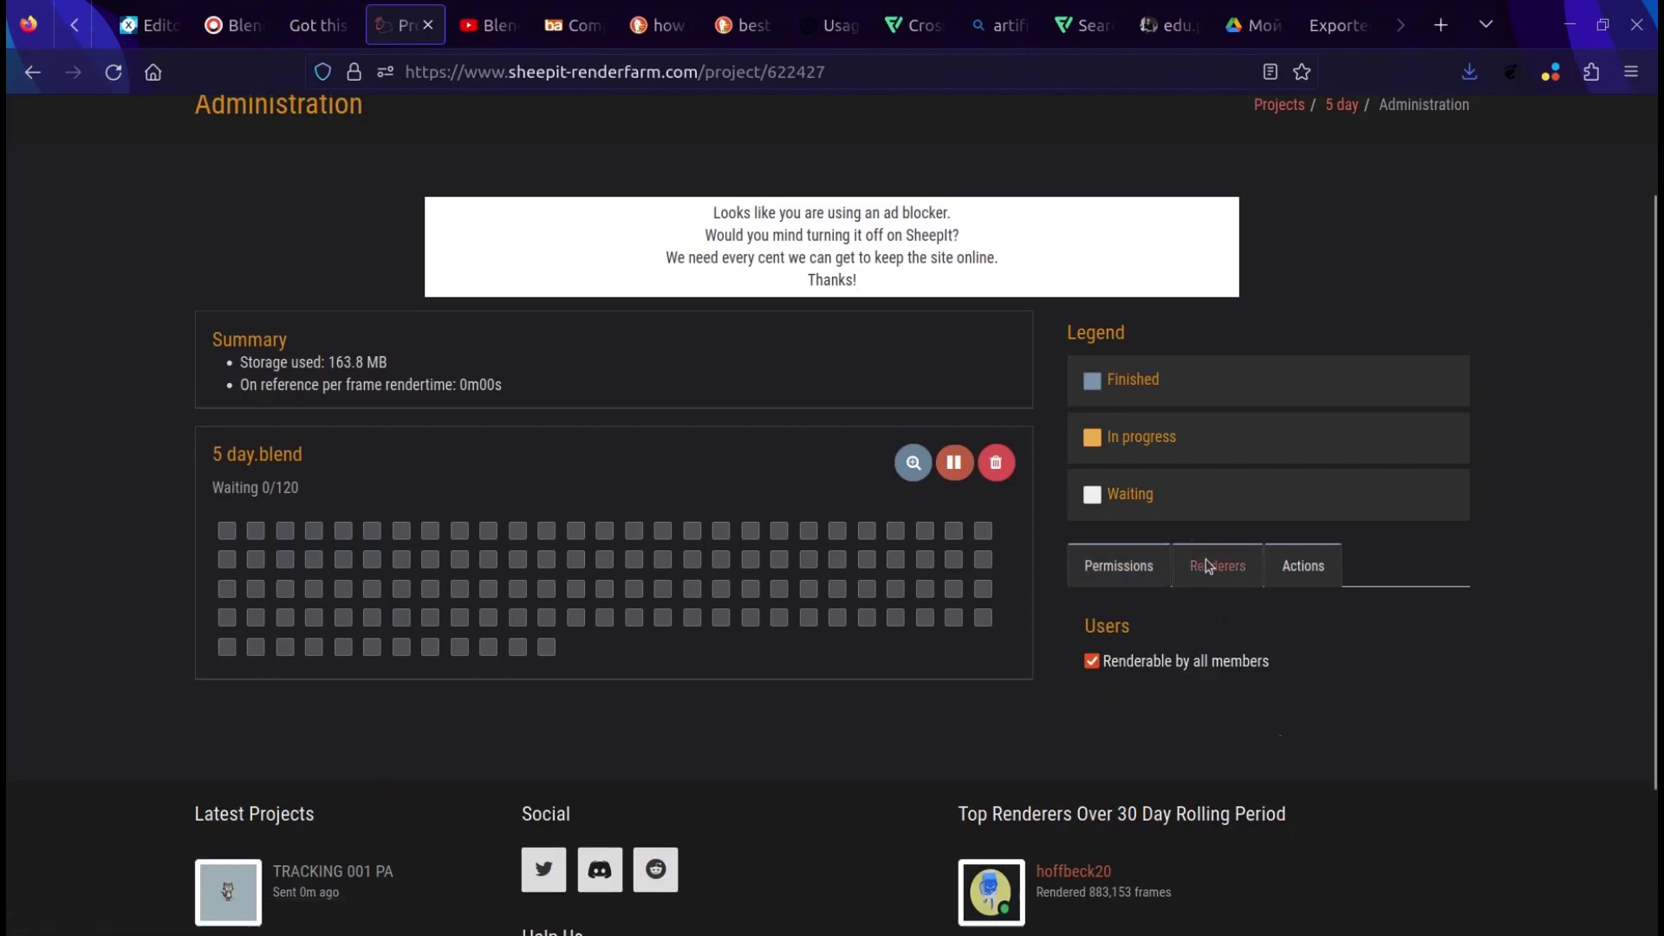
click(1092, 662)
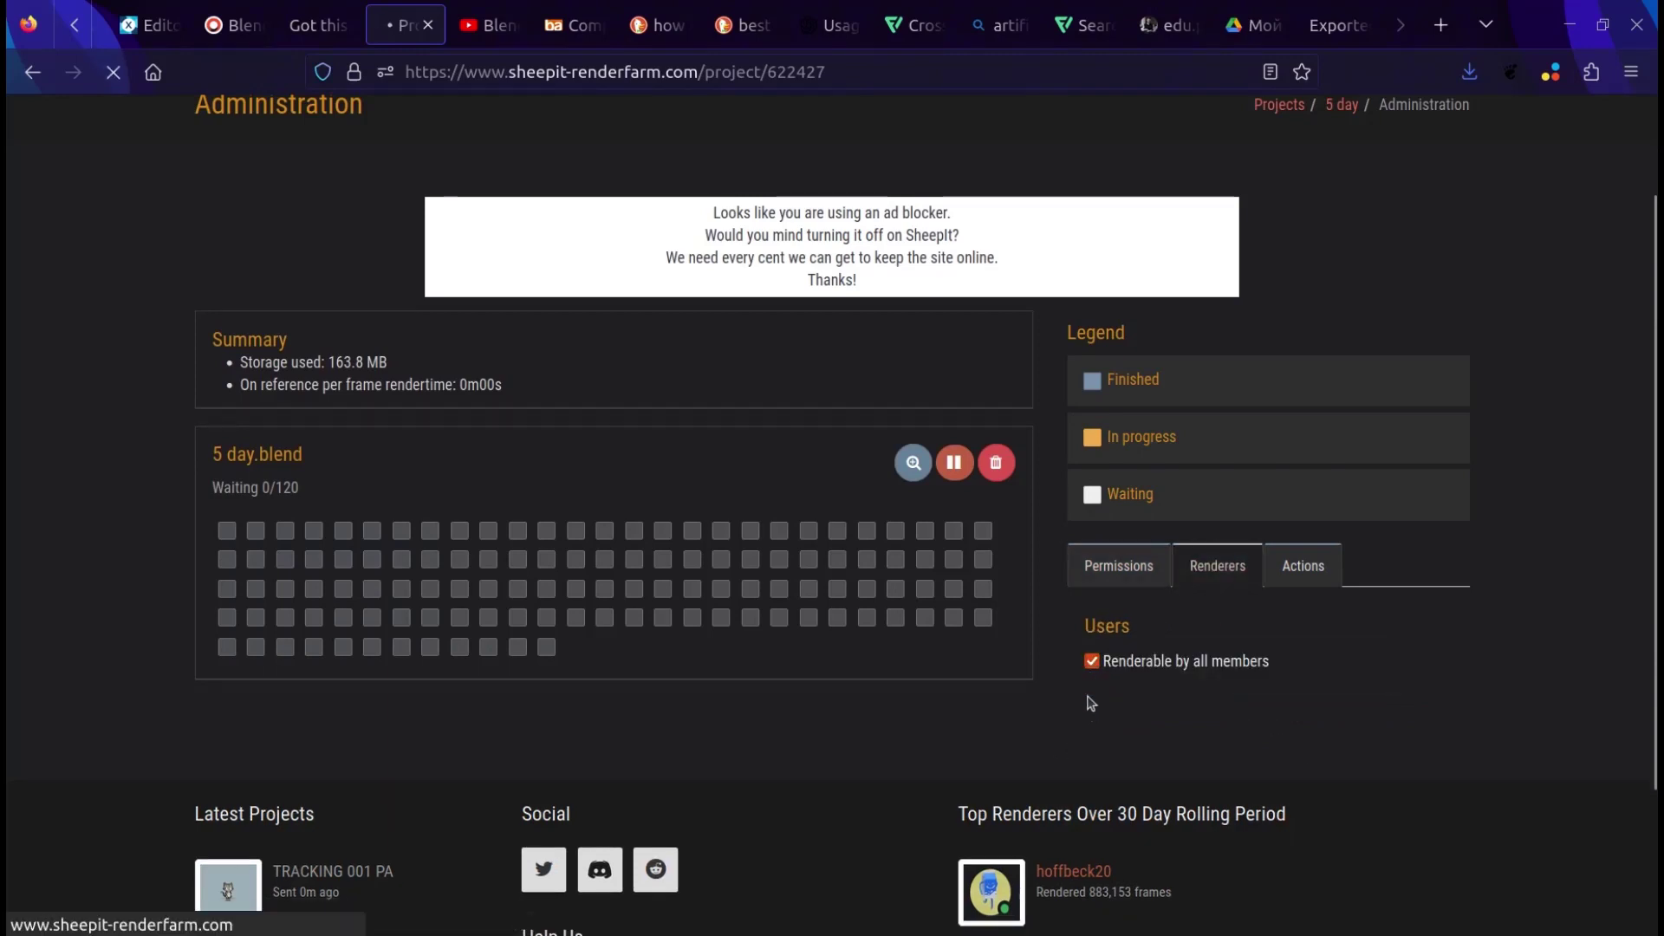
scroll(1064, 818, down, 2)
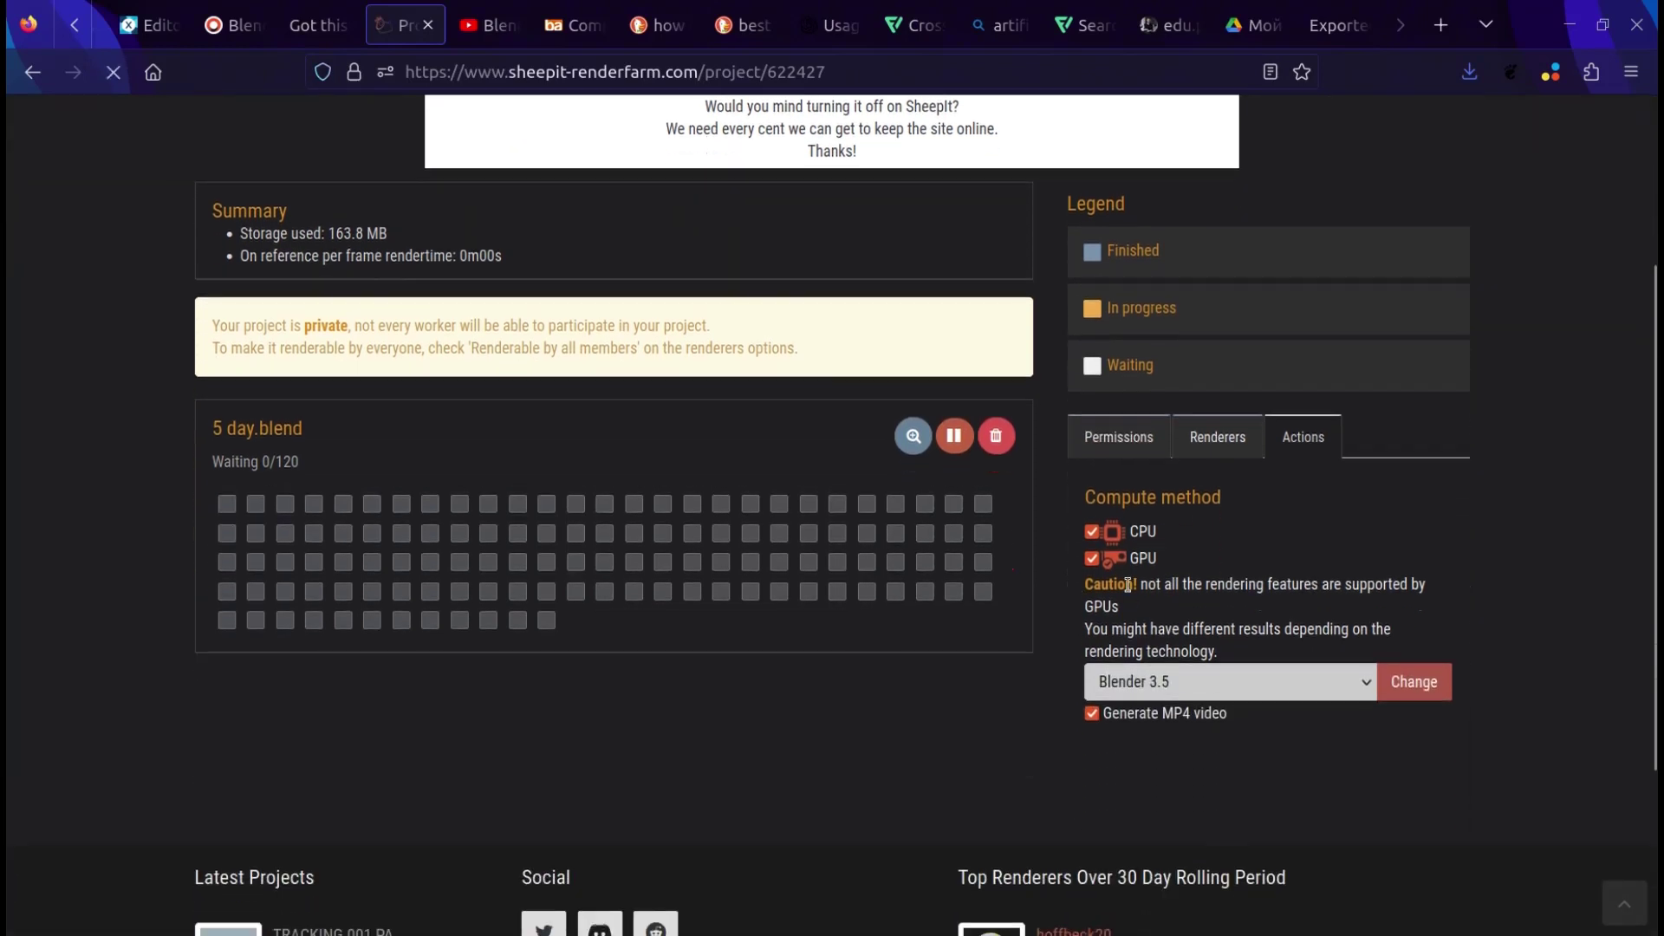
- Turn Renderable by all members back on for the 5 day project
click(1215, 437)
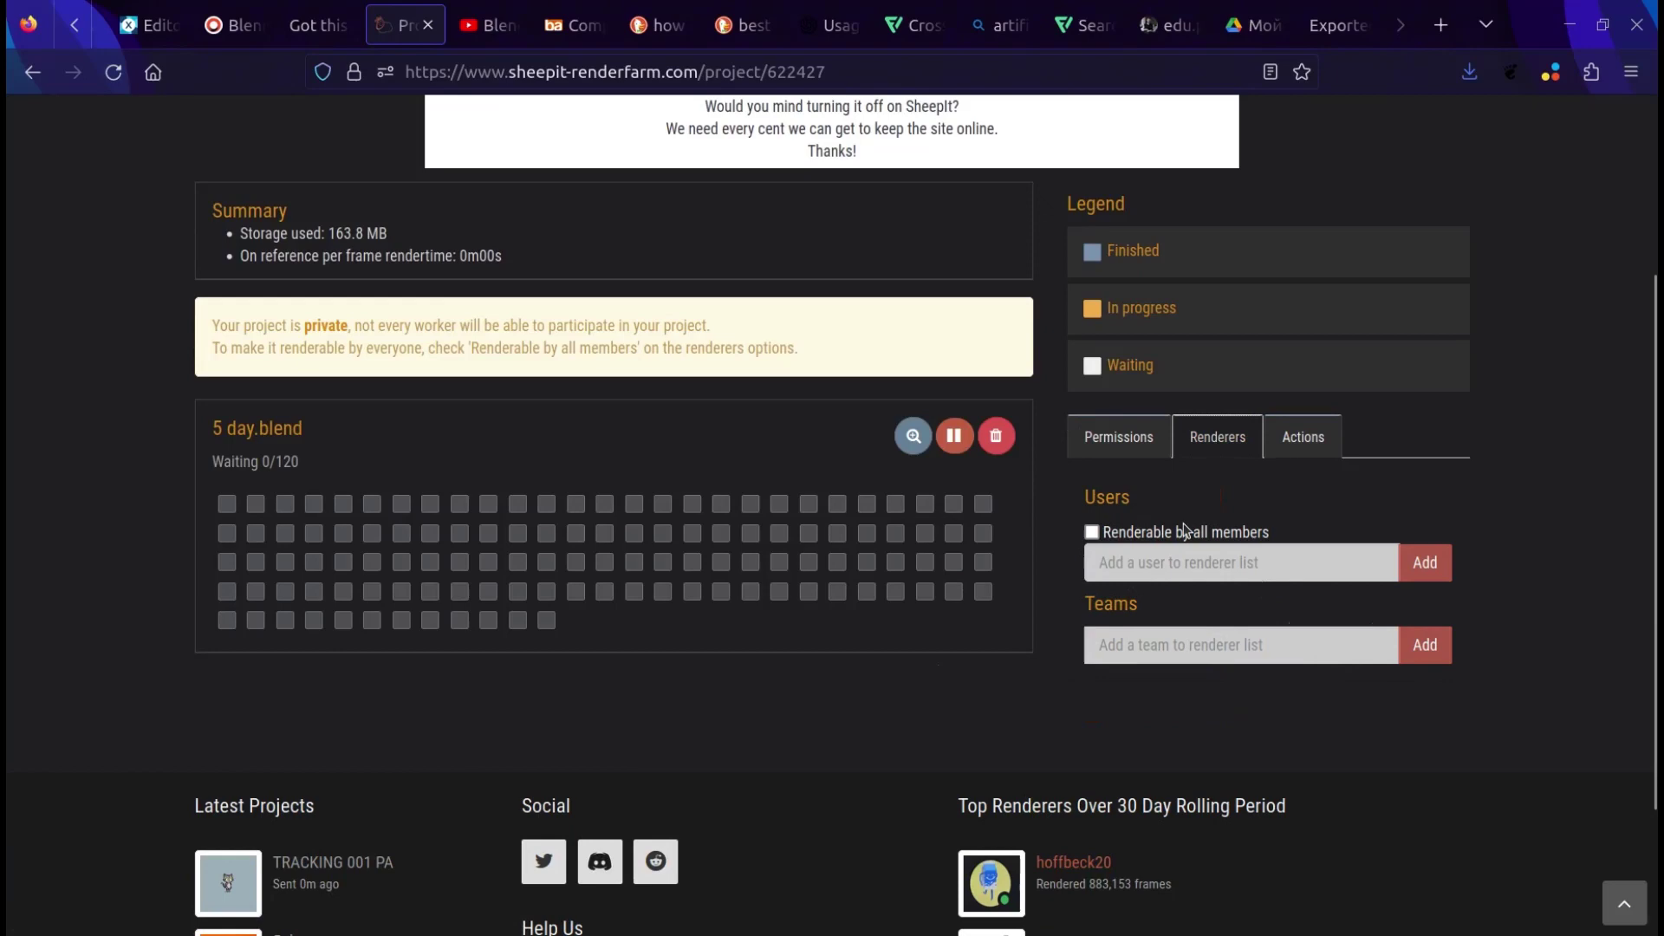
click(1093, 533)
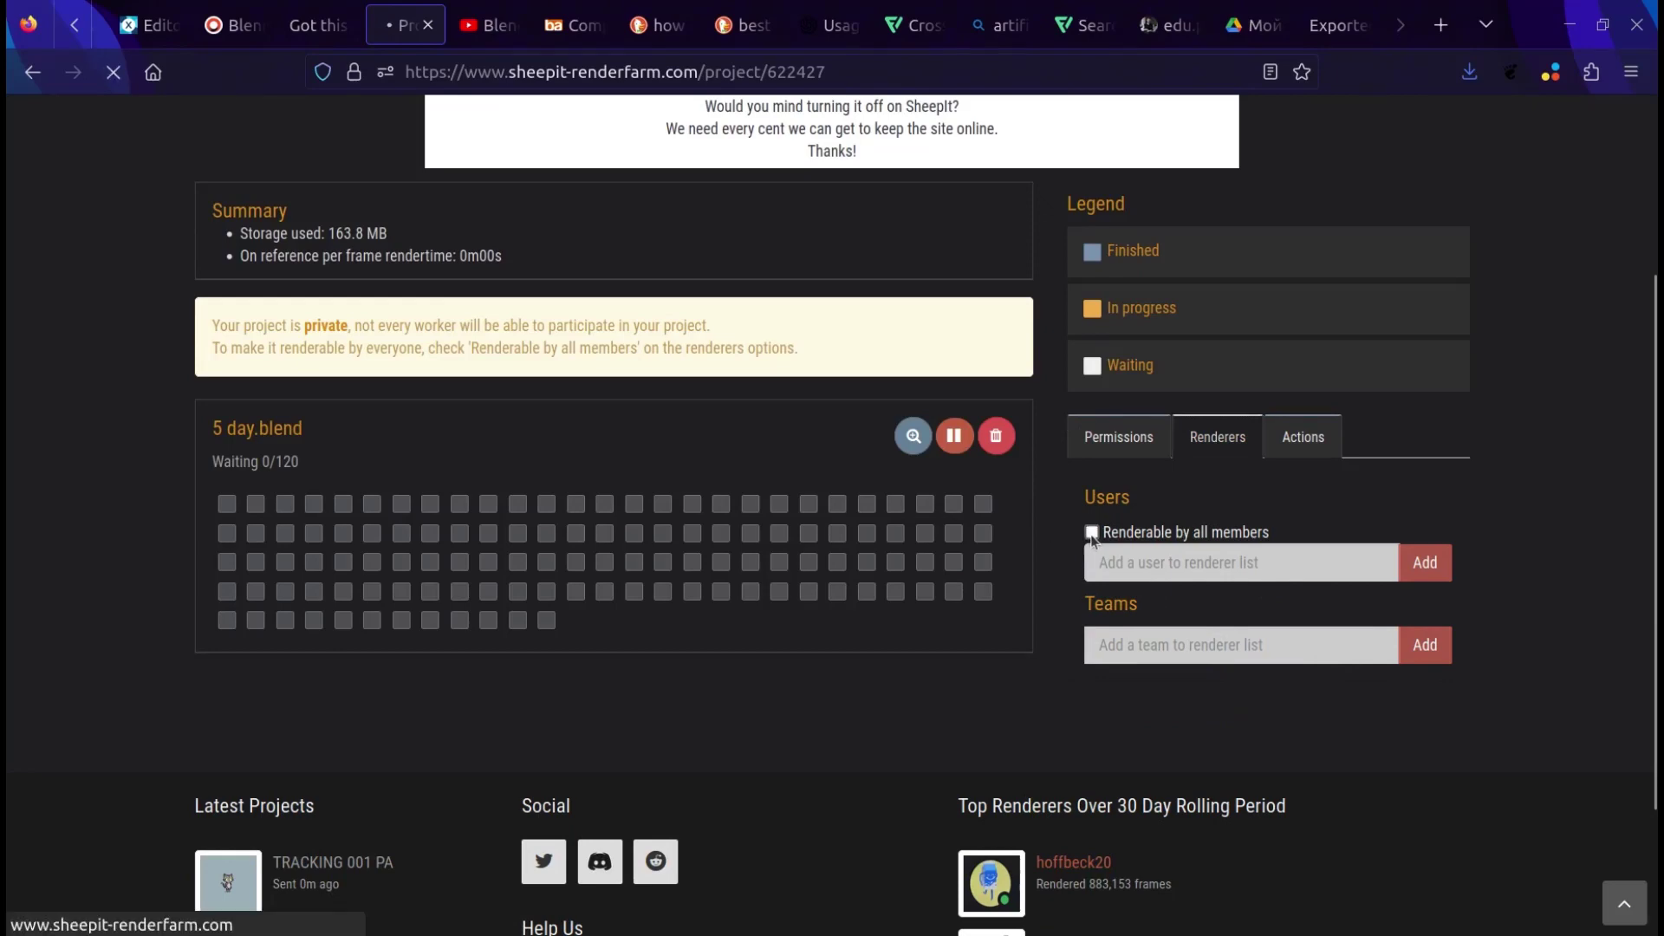
scroll(1094, 542, down, 5)
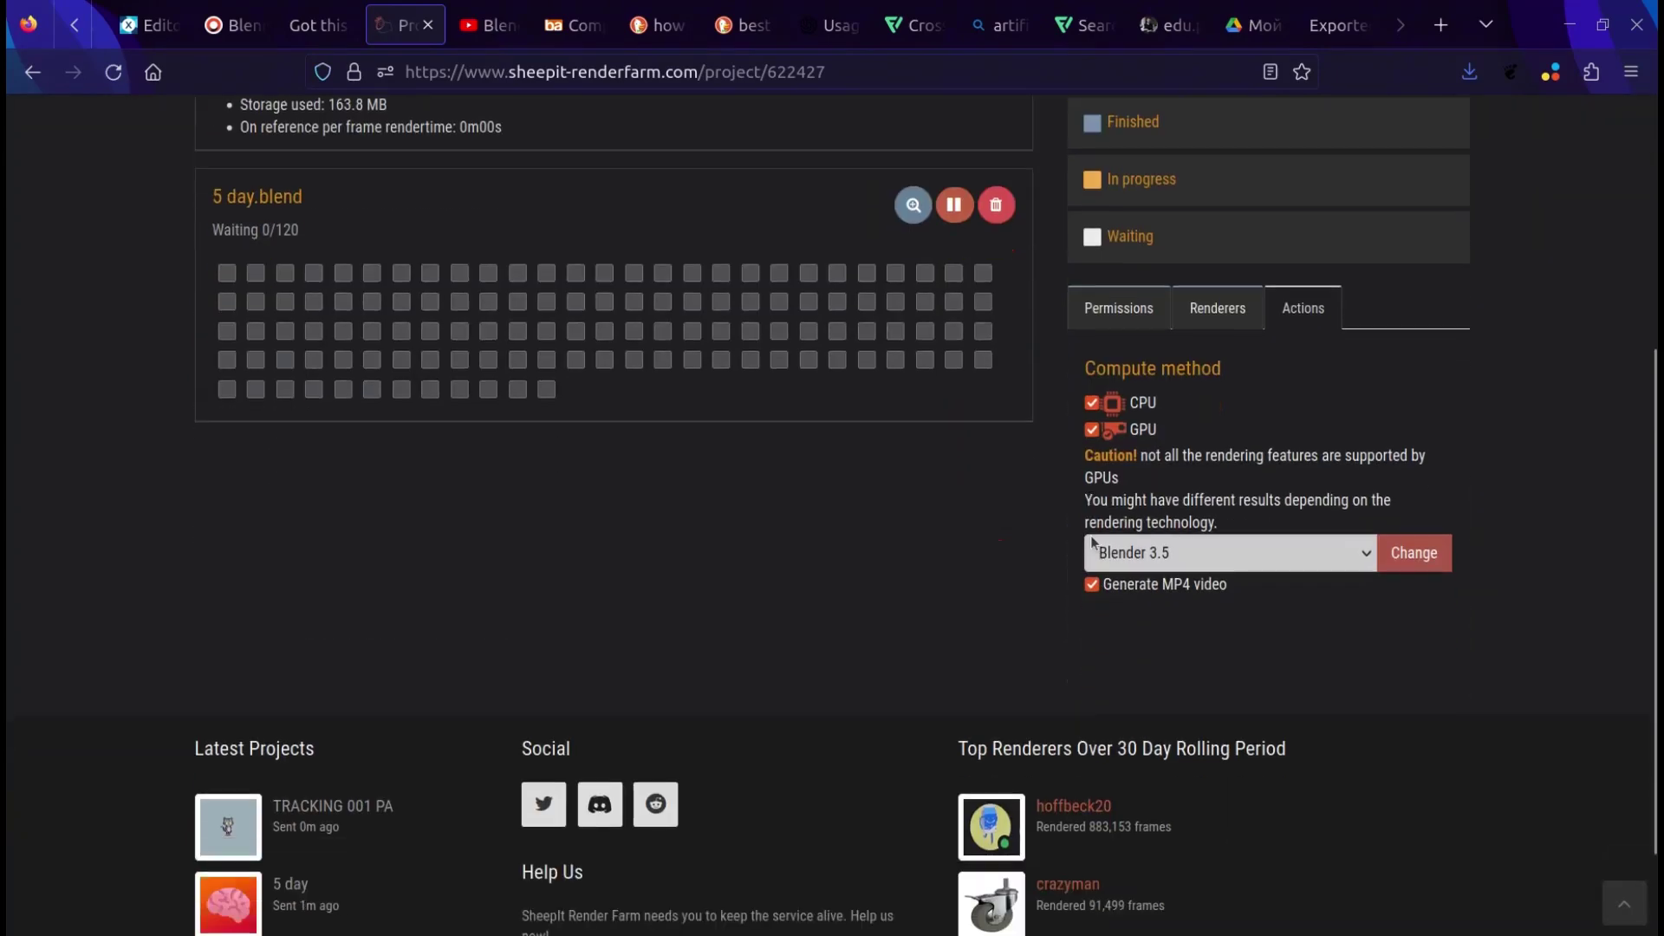
scroll(1094, 543, up, 6)
scroll(976, 526, down, 2)
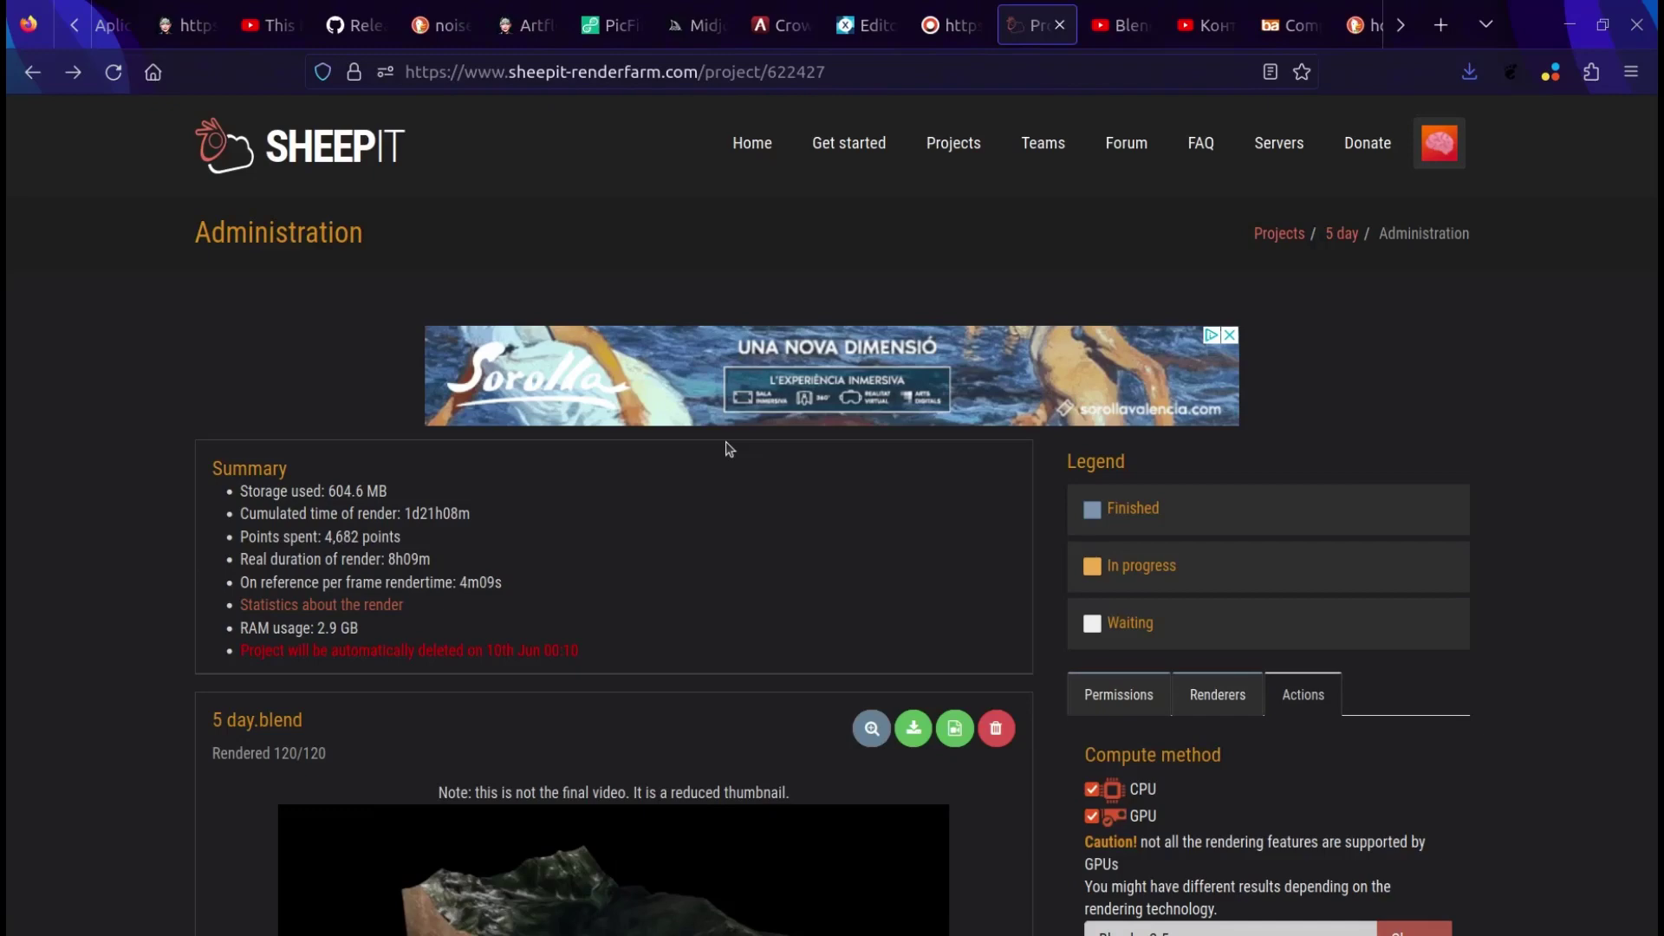
- Review the render summary of the 5 day project and play its reduced preview video
scroll(728, 448, down, 3)
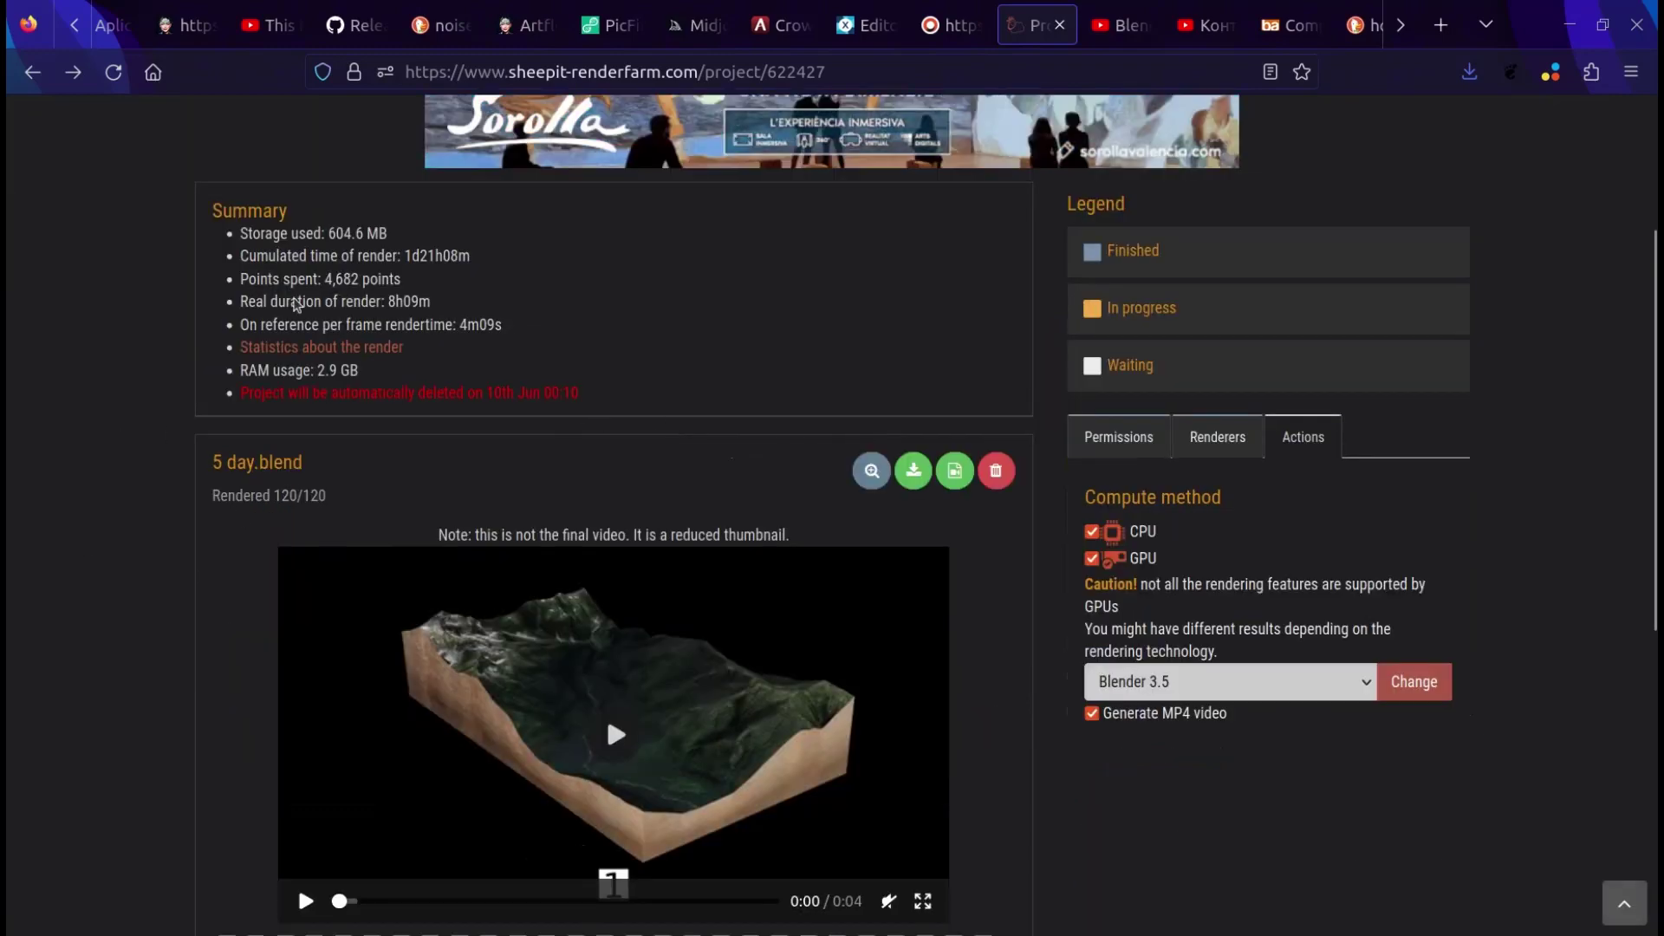
scroll(673, 582, down, 4)
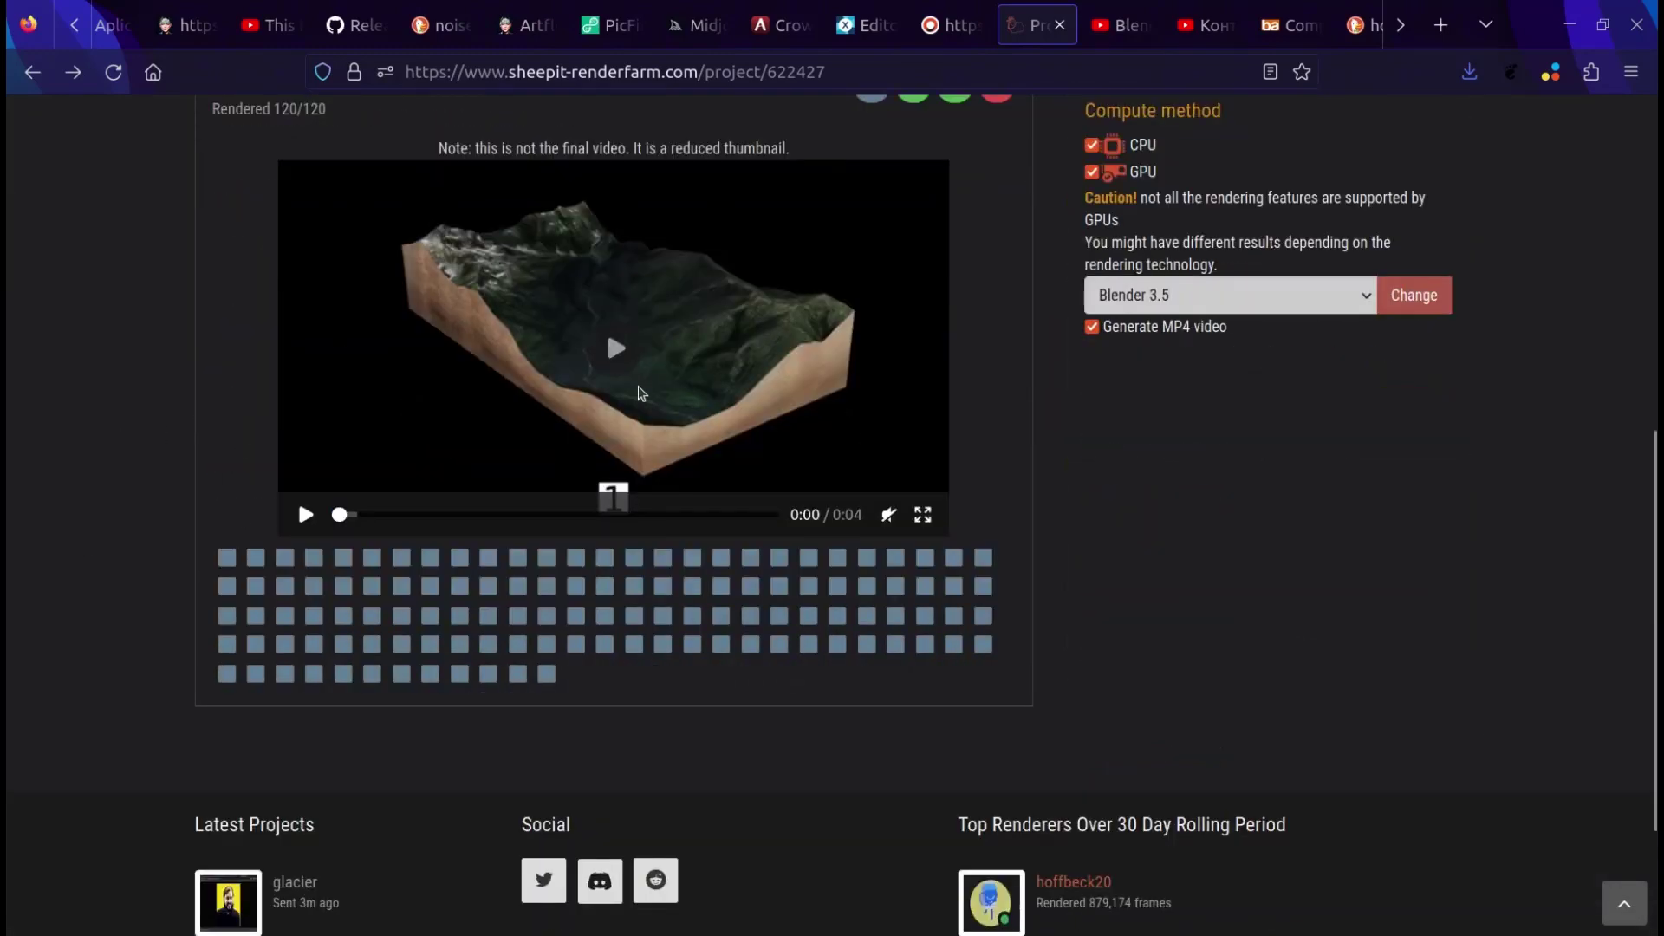
click(607, 336)
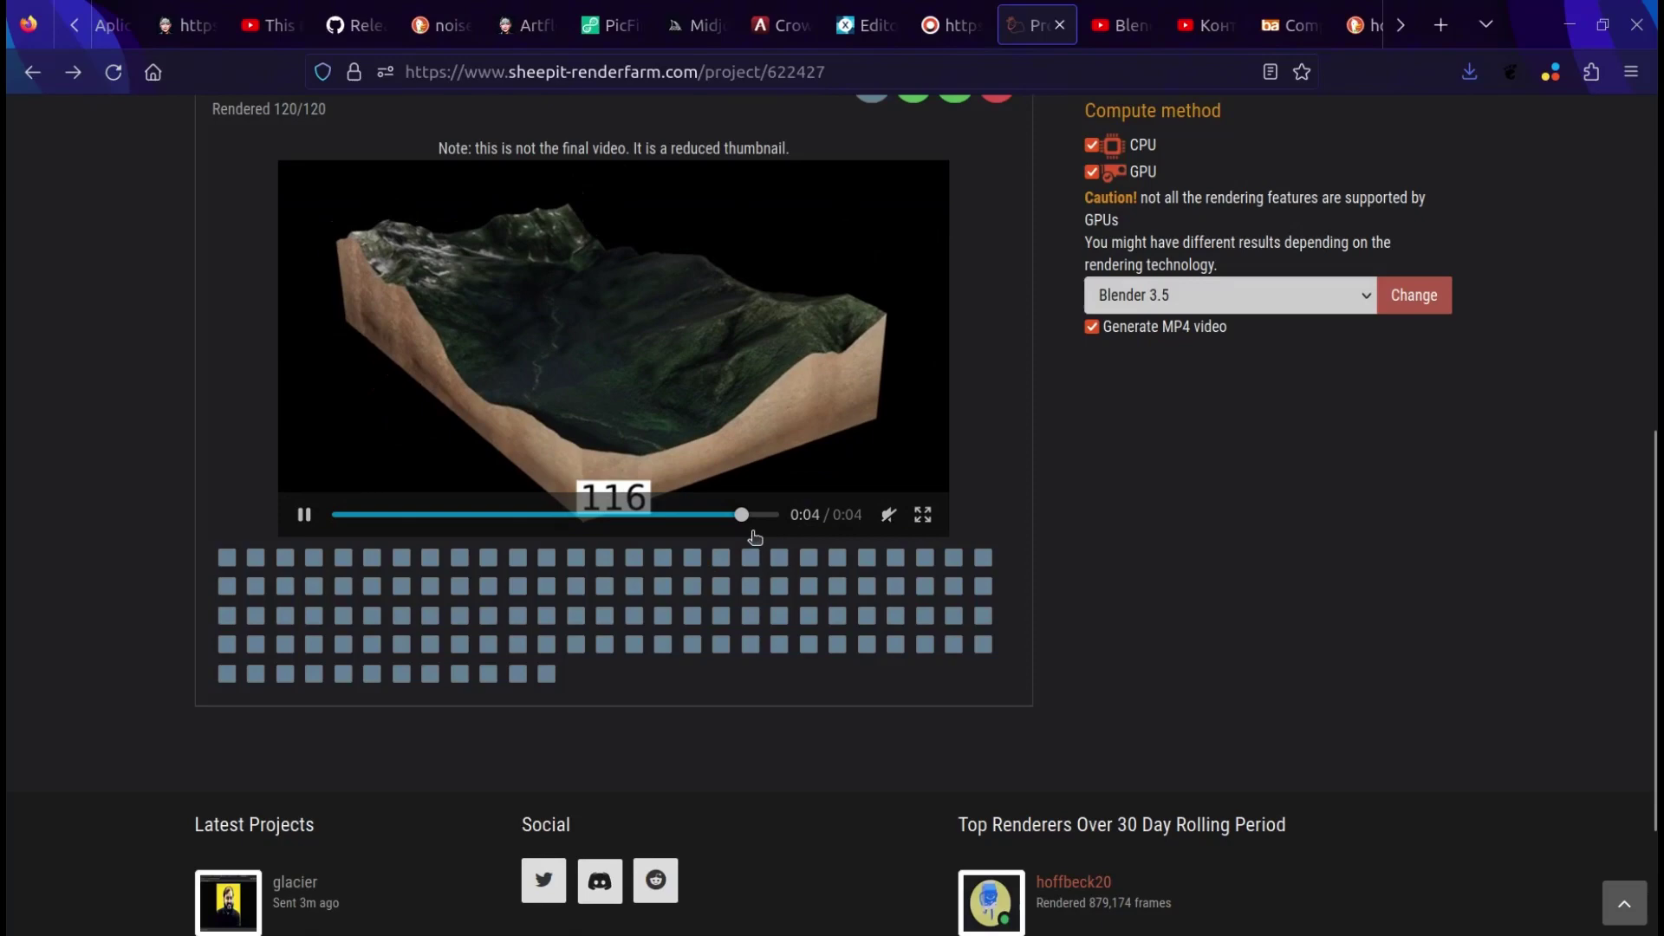
- Start and cancel the download of the rendered frames, and view the final MP4 video before returning to the project
scroll(732, 518, up, 3)
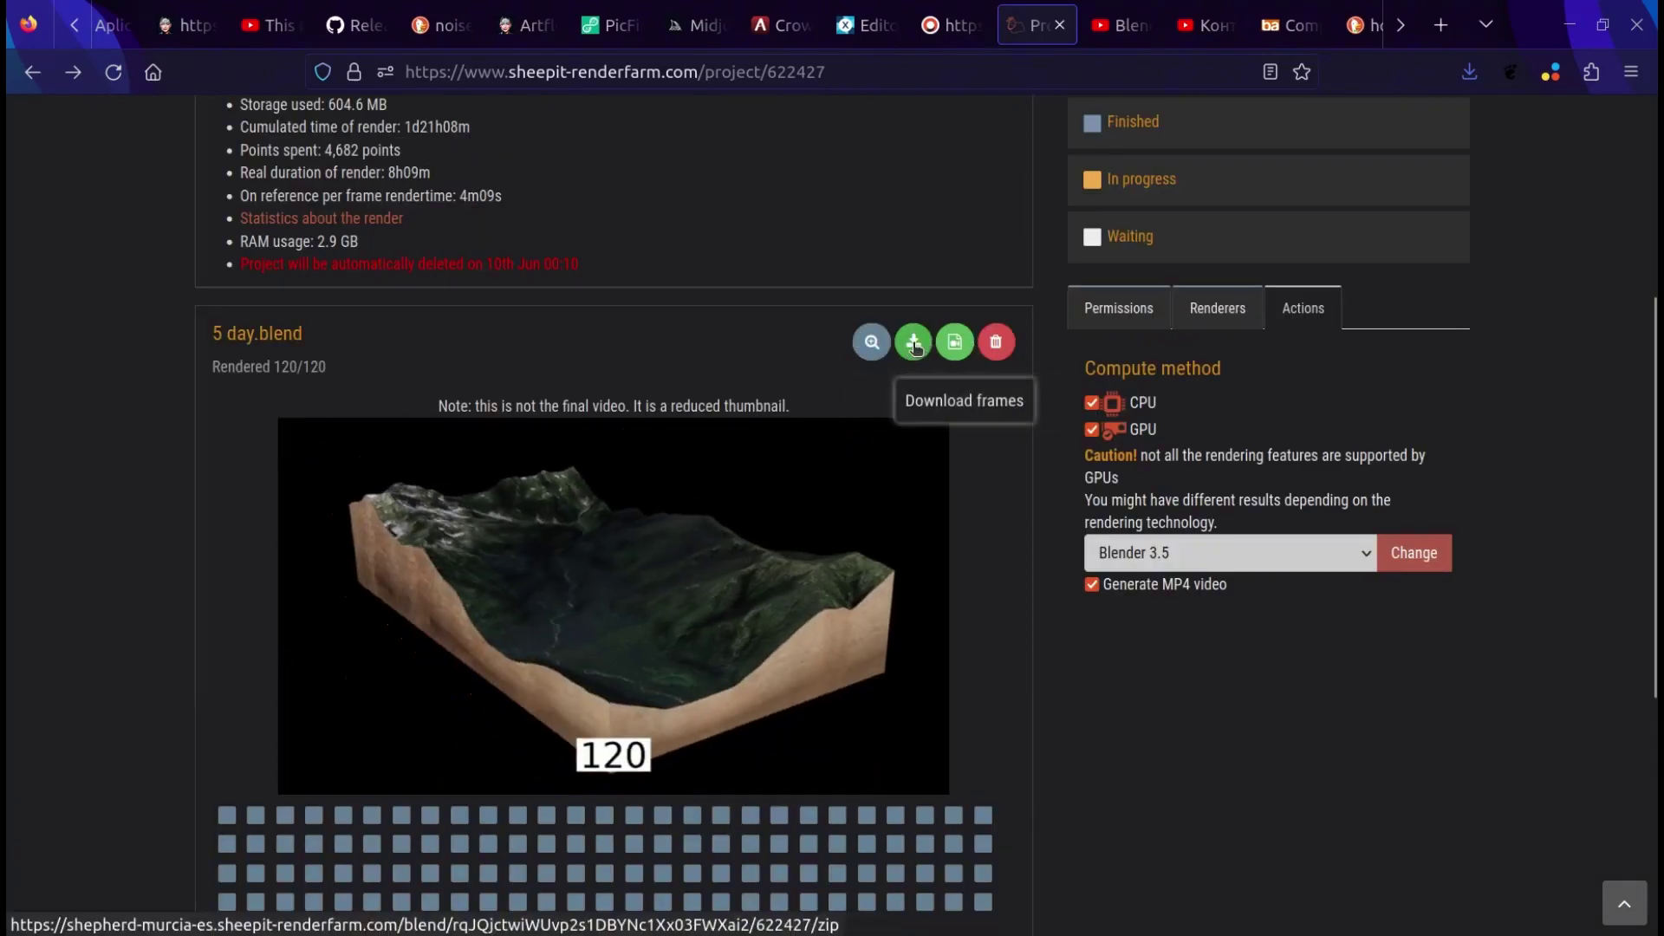
click(914, 344)
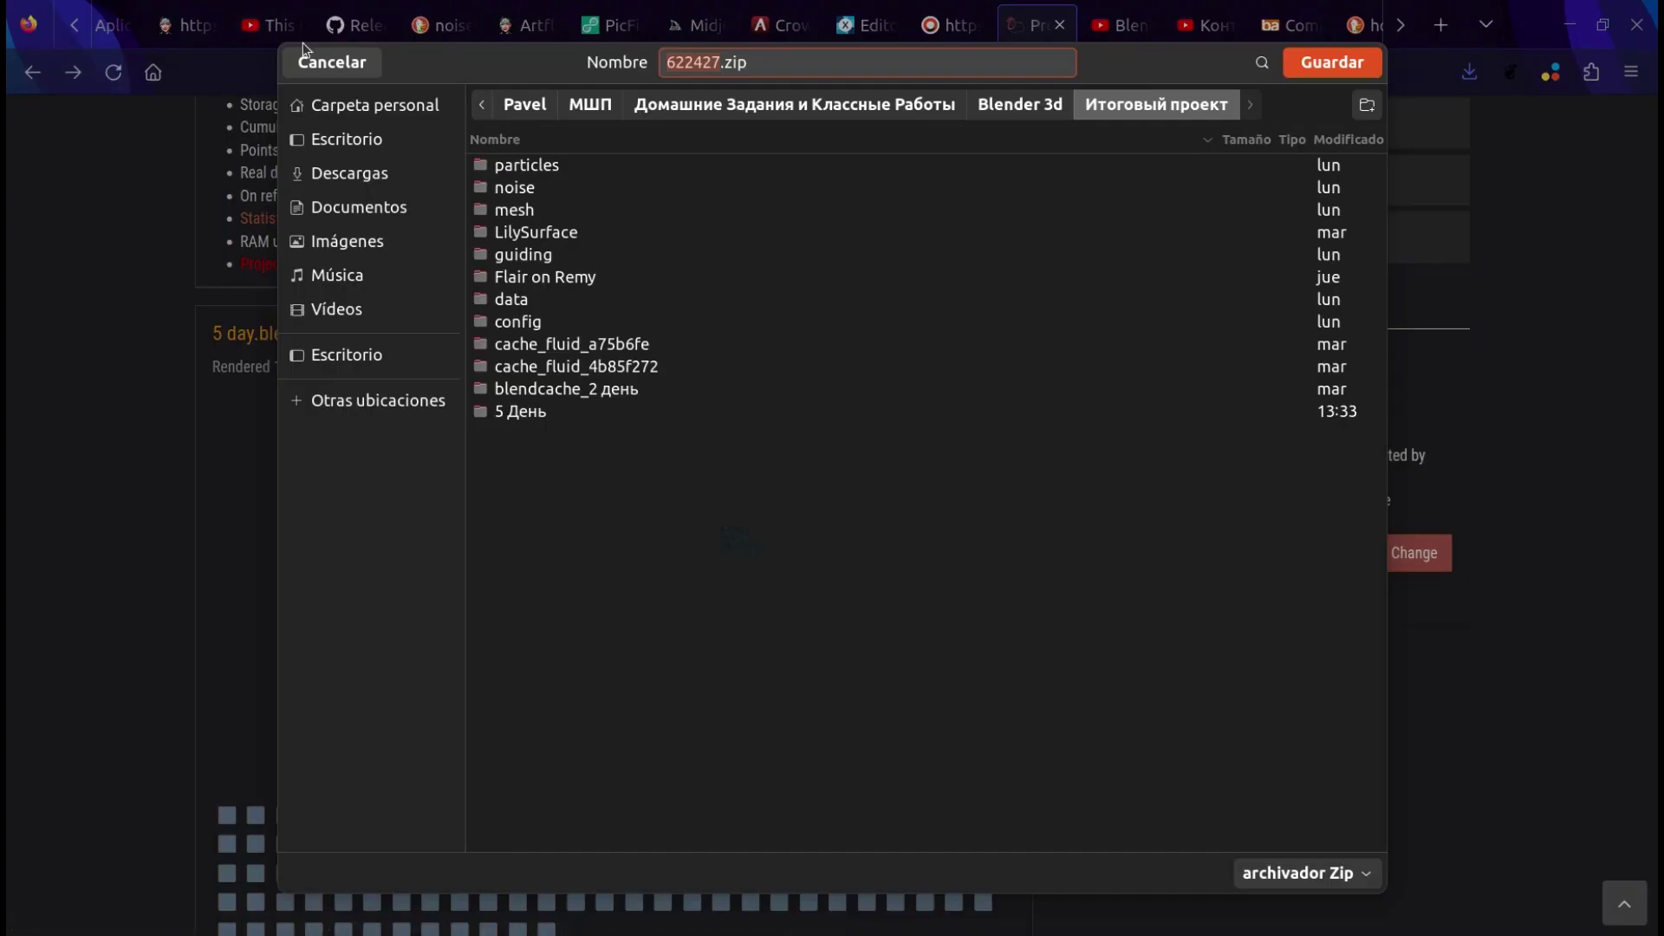
click(322, 71)
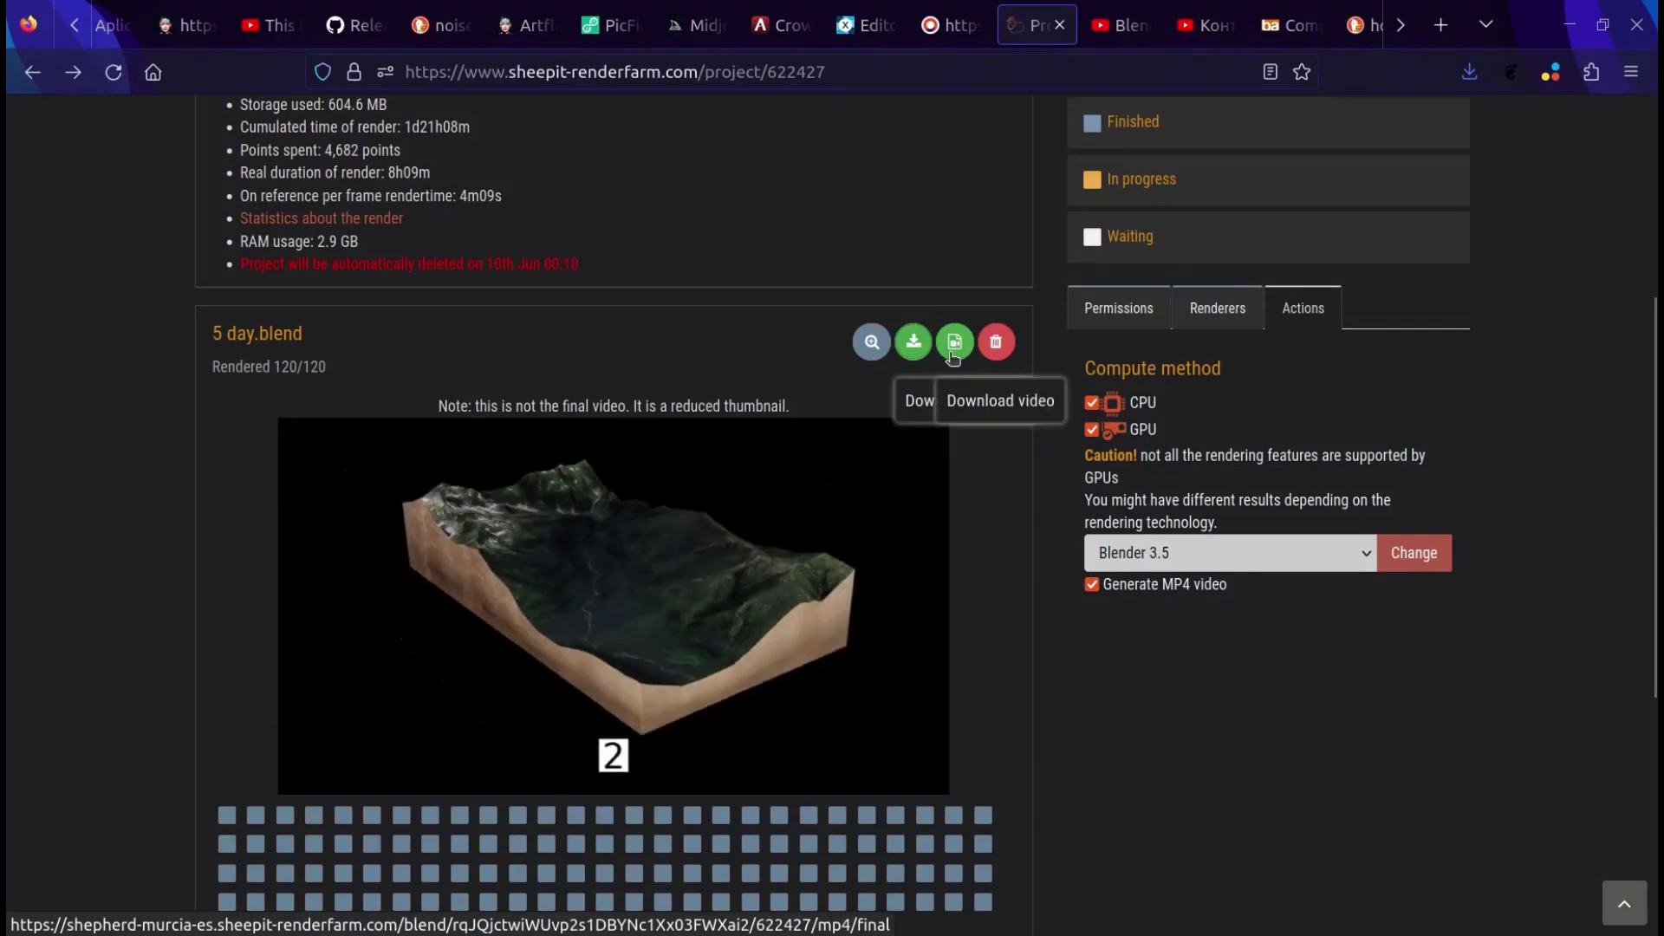
click(953, 355)
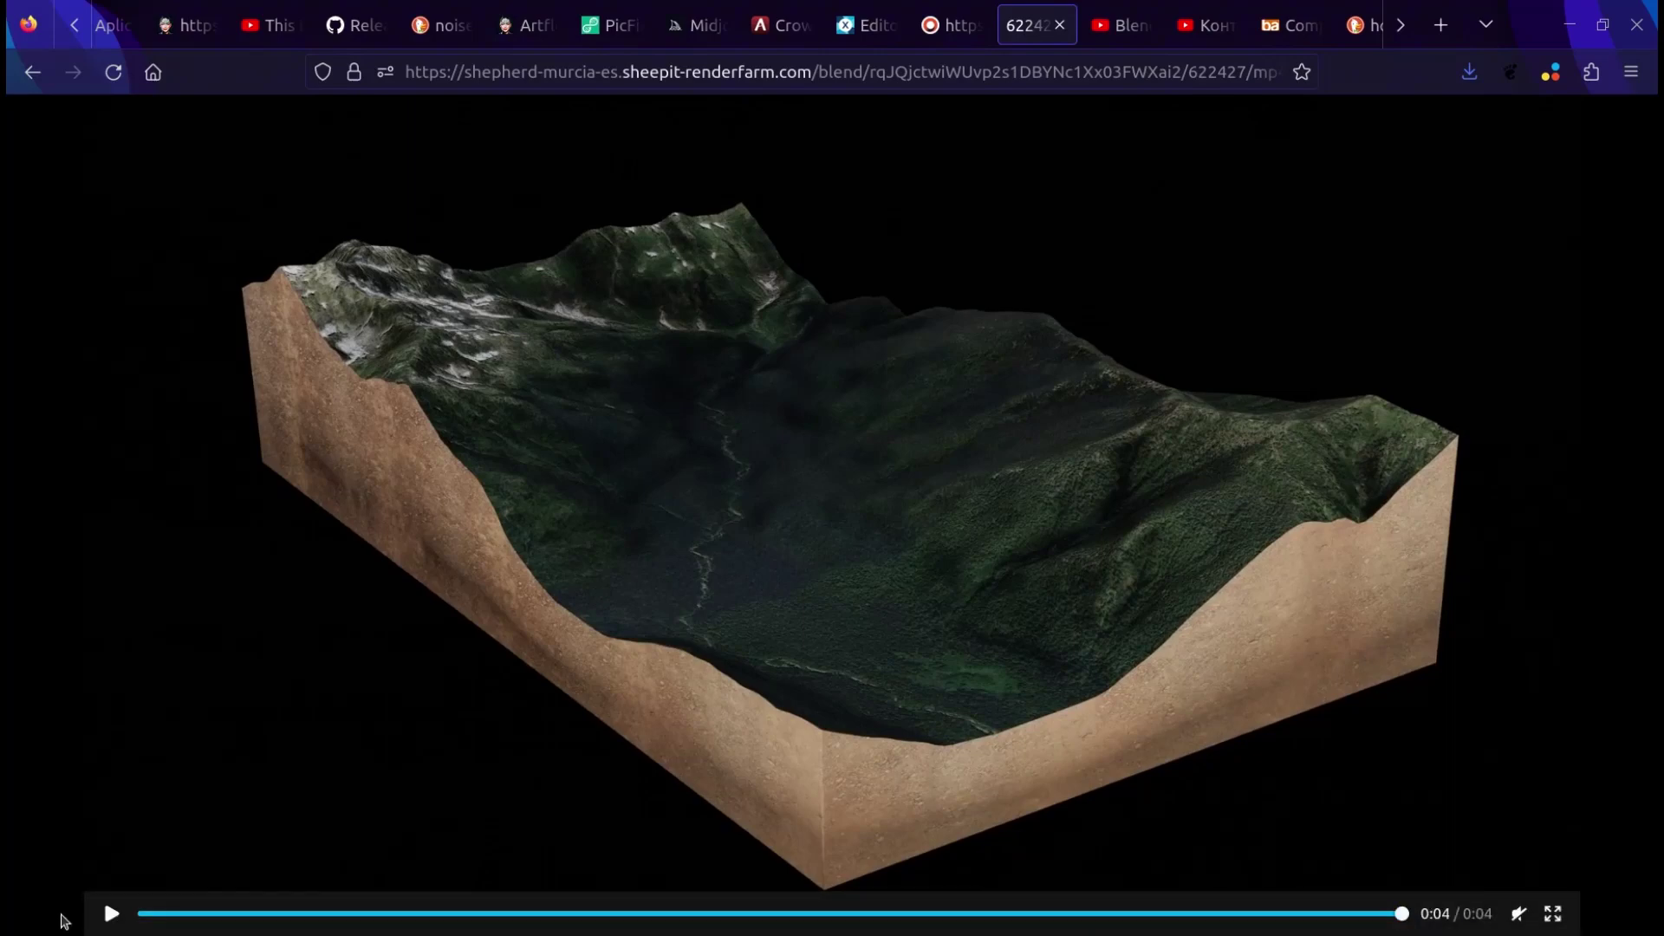
click(43, 73)
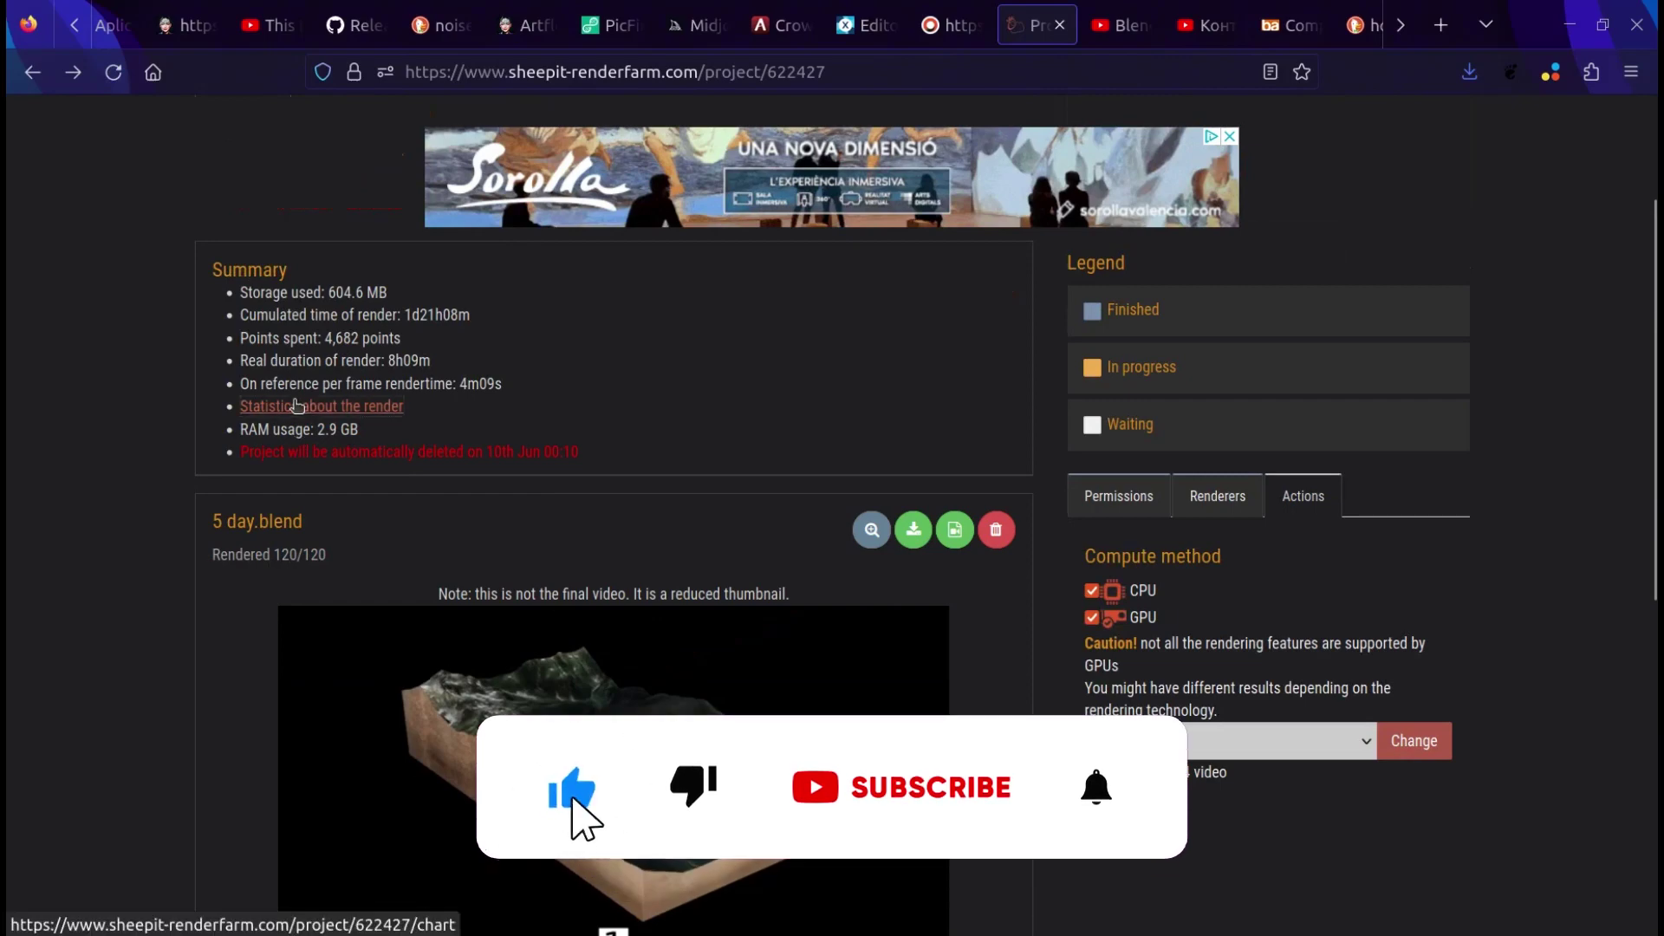
- Open the statistics about the render and examine the progression chart, user distribution and list of contributing renderers
click(298, 406)
scroll(298, 408, down, 10)
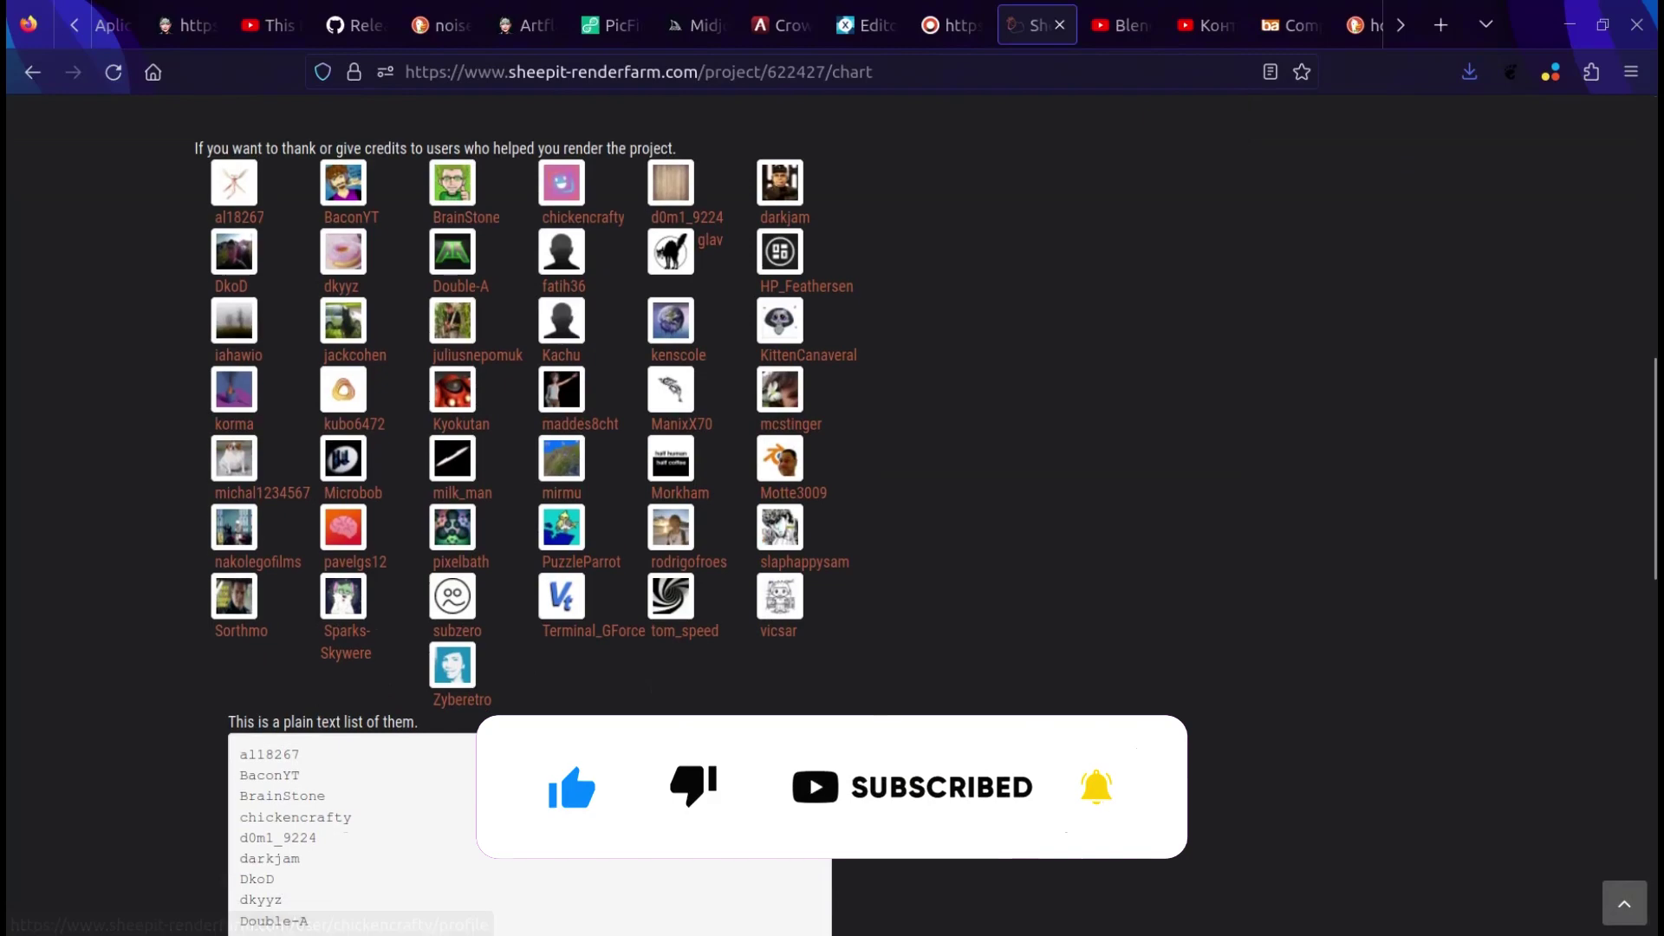
scroll(527, 594, down, 5)
scroll(527, 594, down, 6)
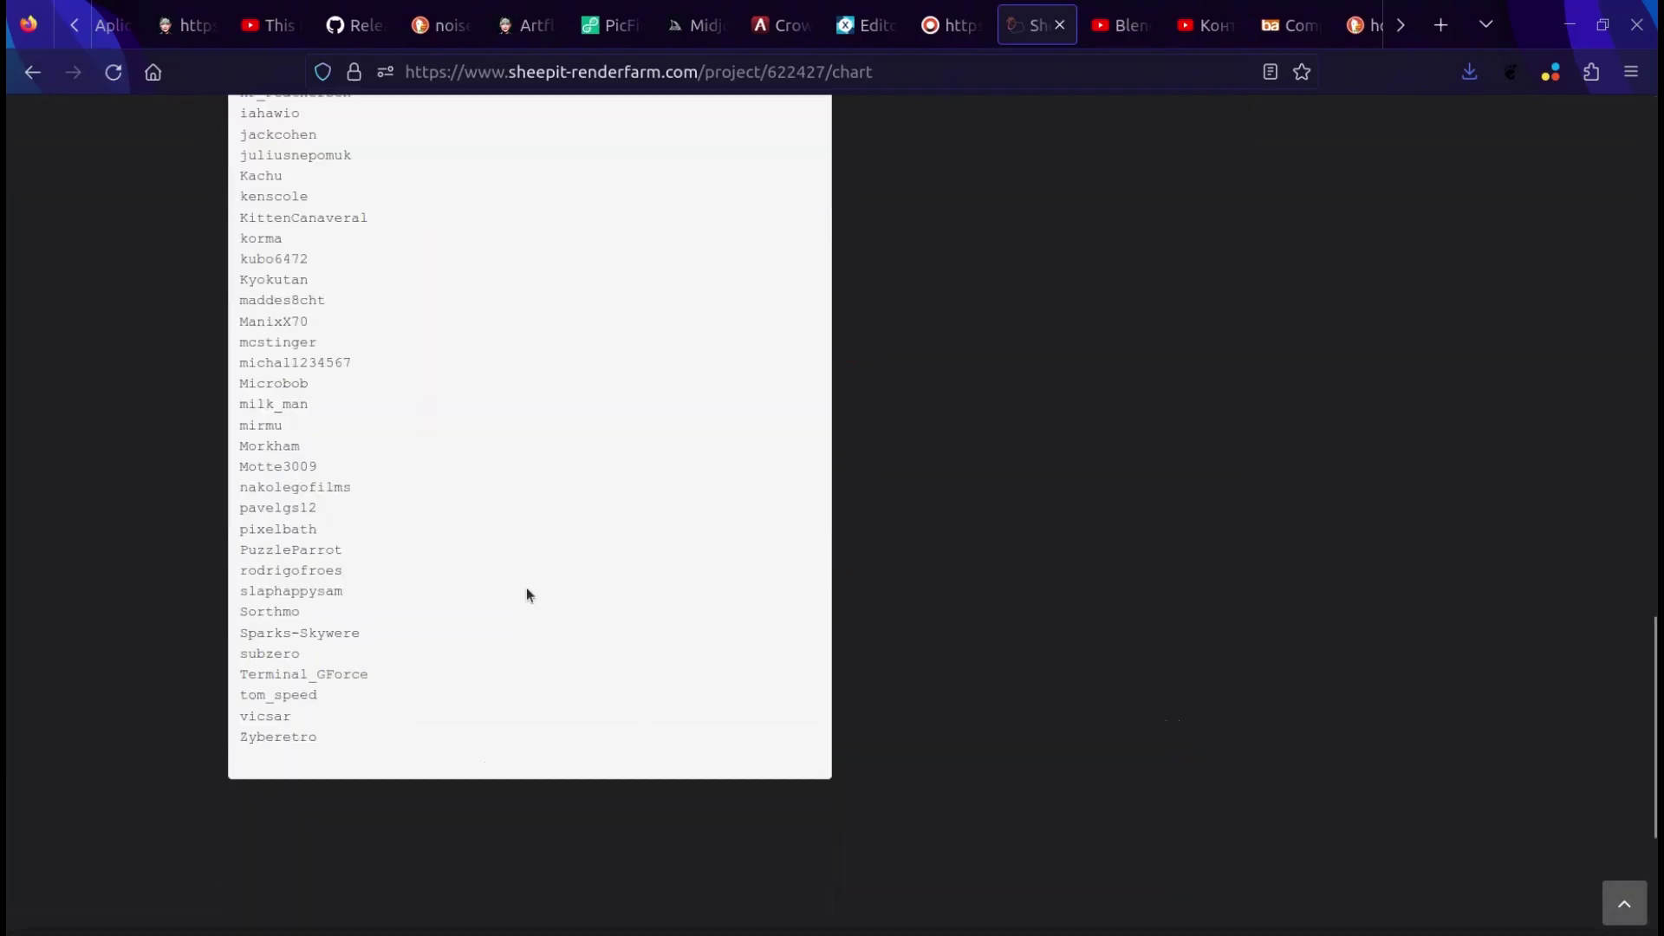
scroll(527, 595, up, 15)
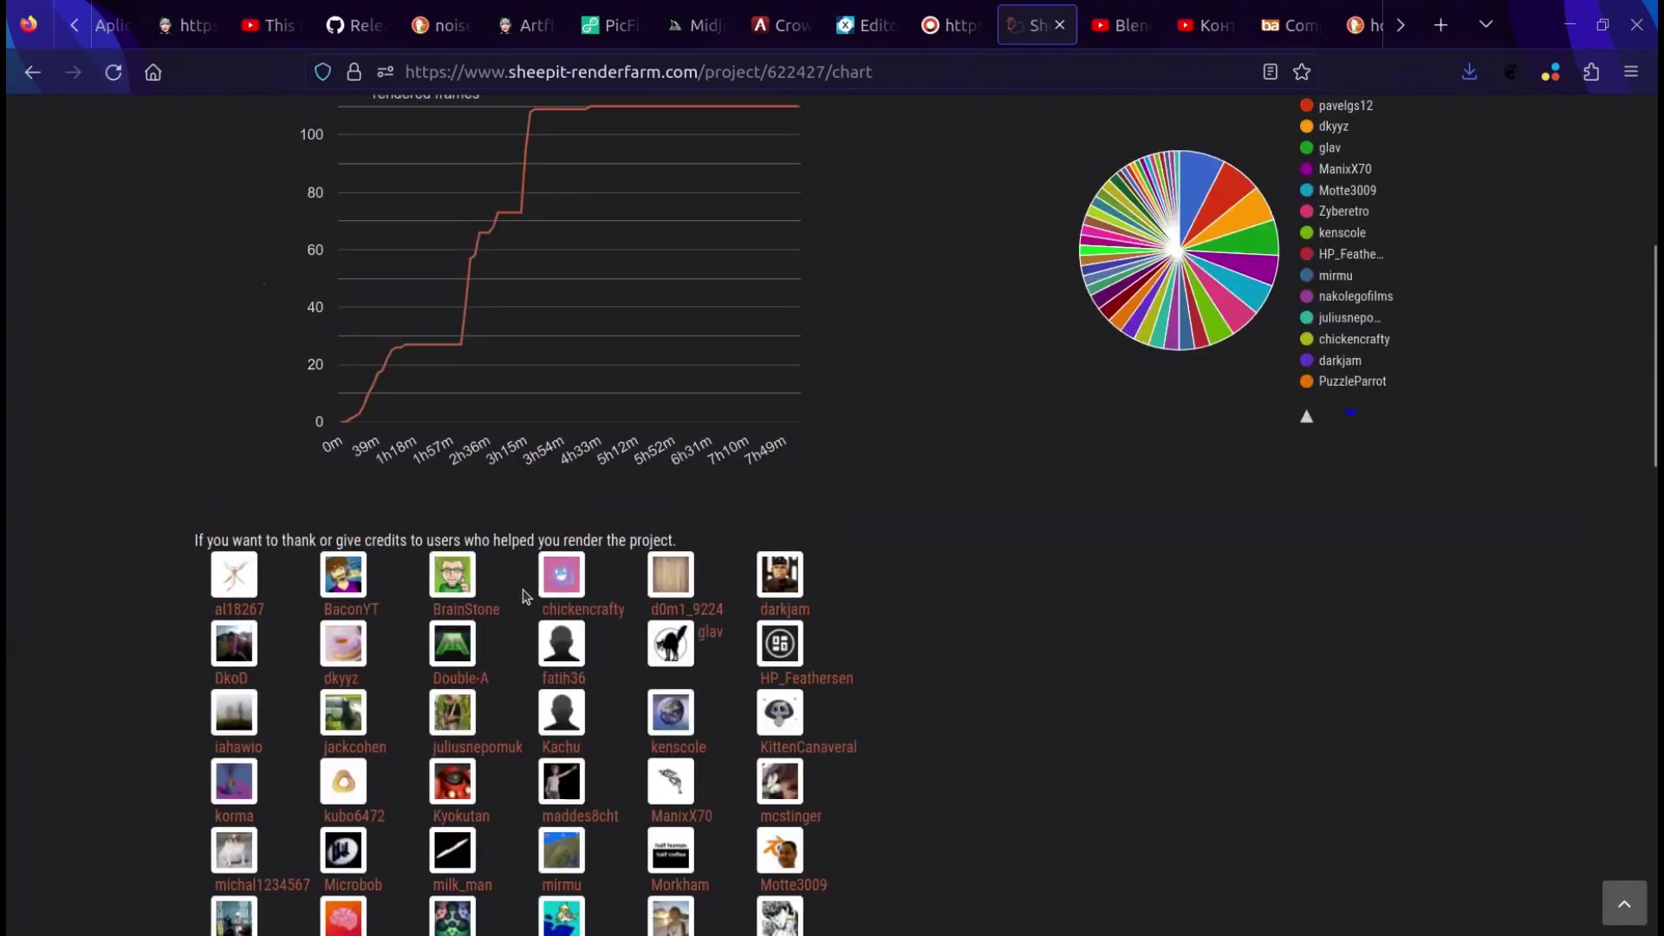
scroll(527, 595, up, 4)
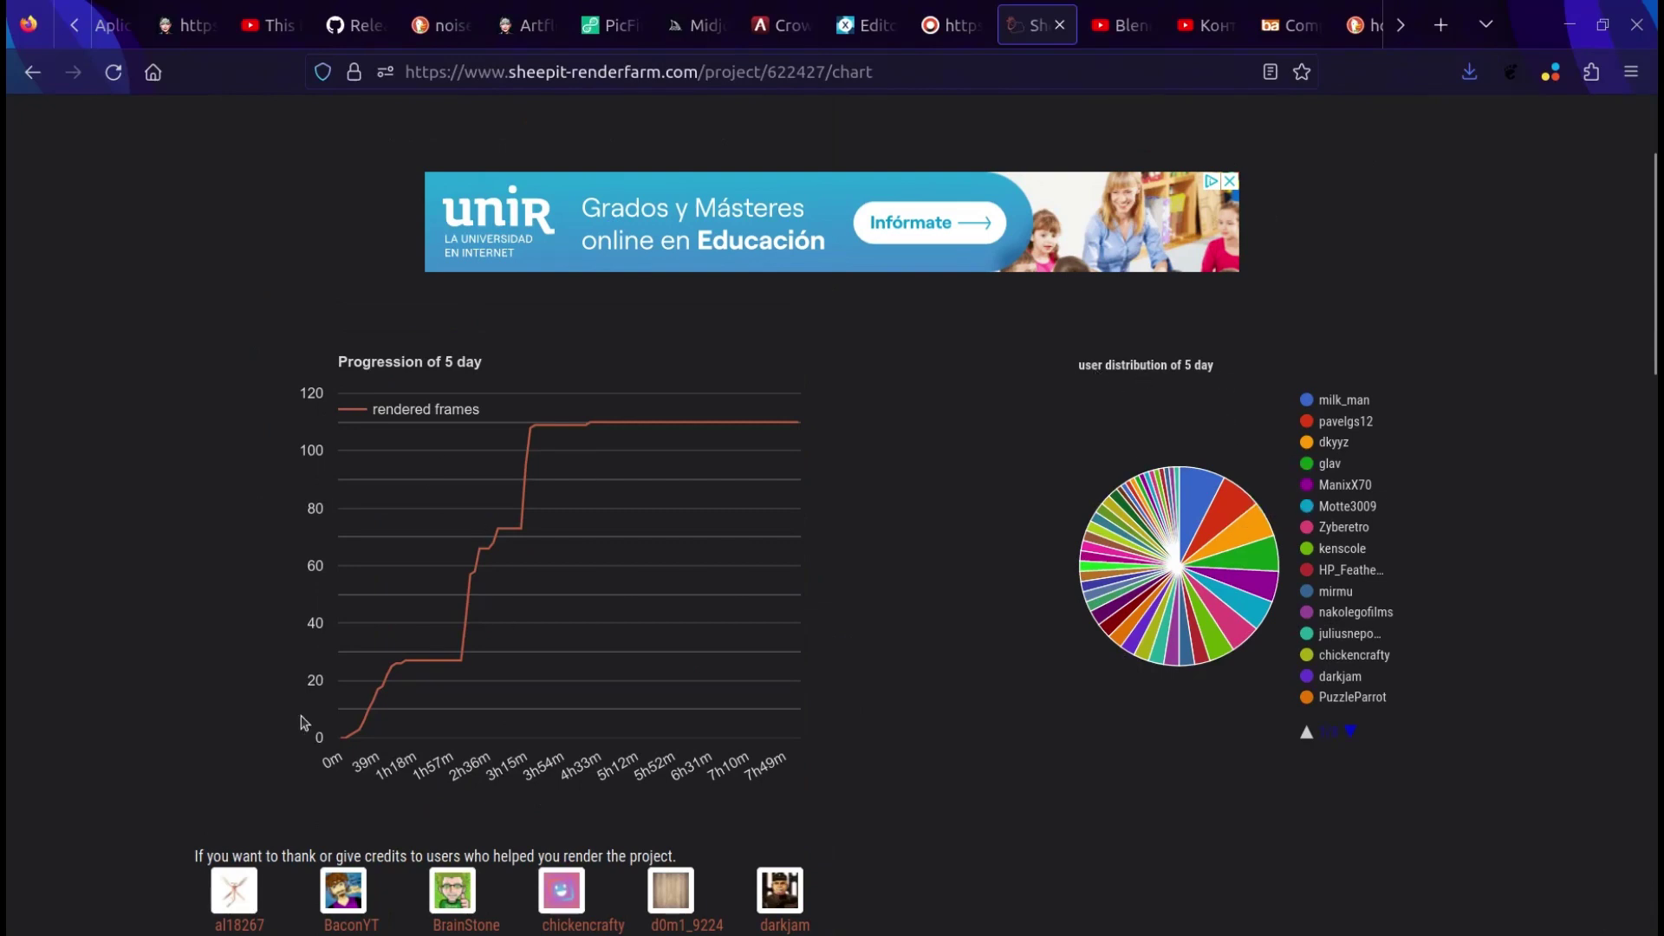
scroll(996, 899, up, 3)
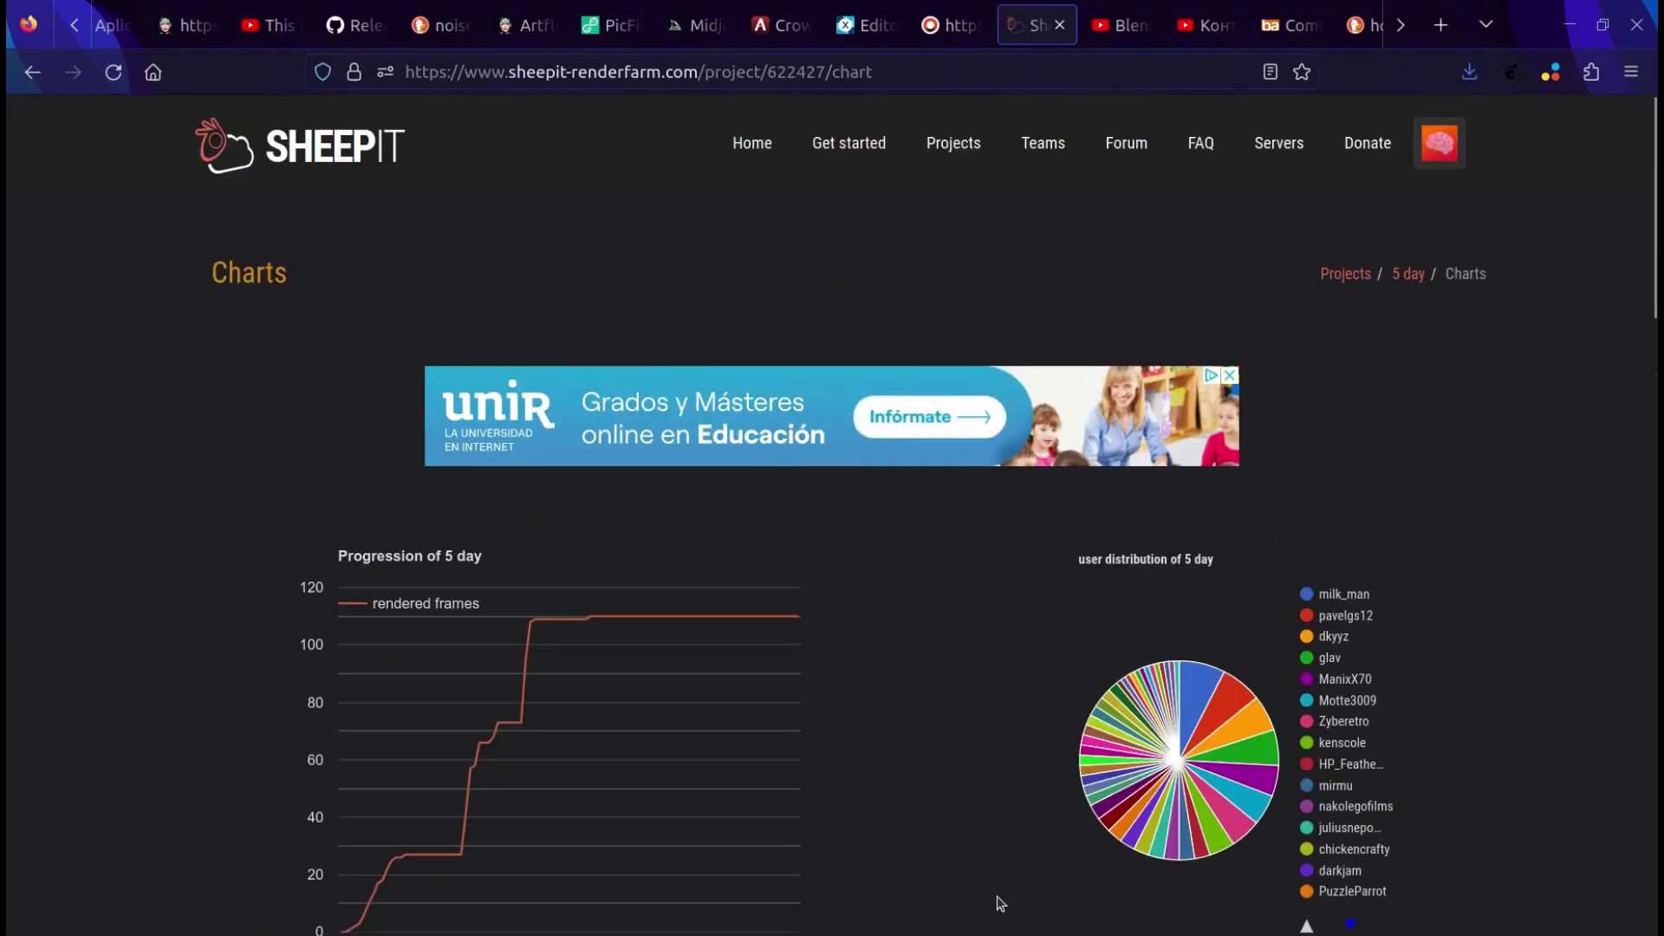
- Return to the 5 day project's administration page and compare the real render duration with the cumulated render time
click(39, 83)
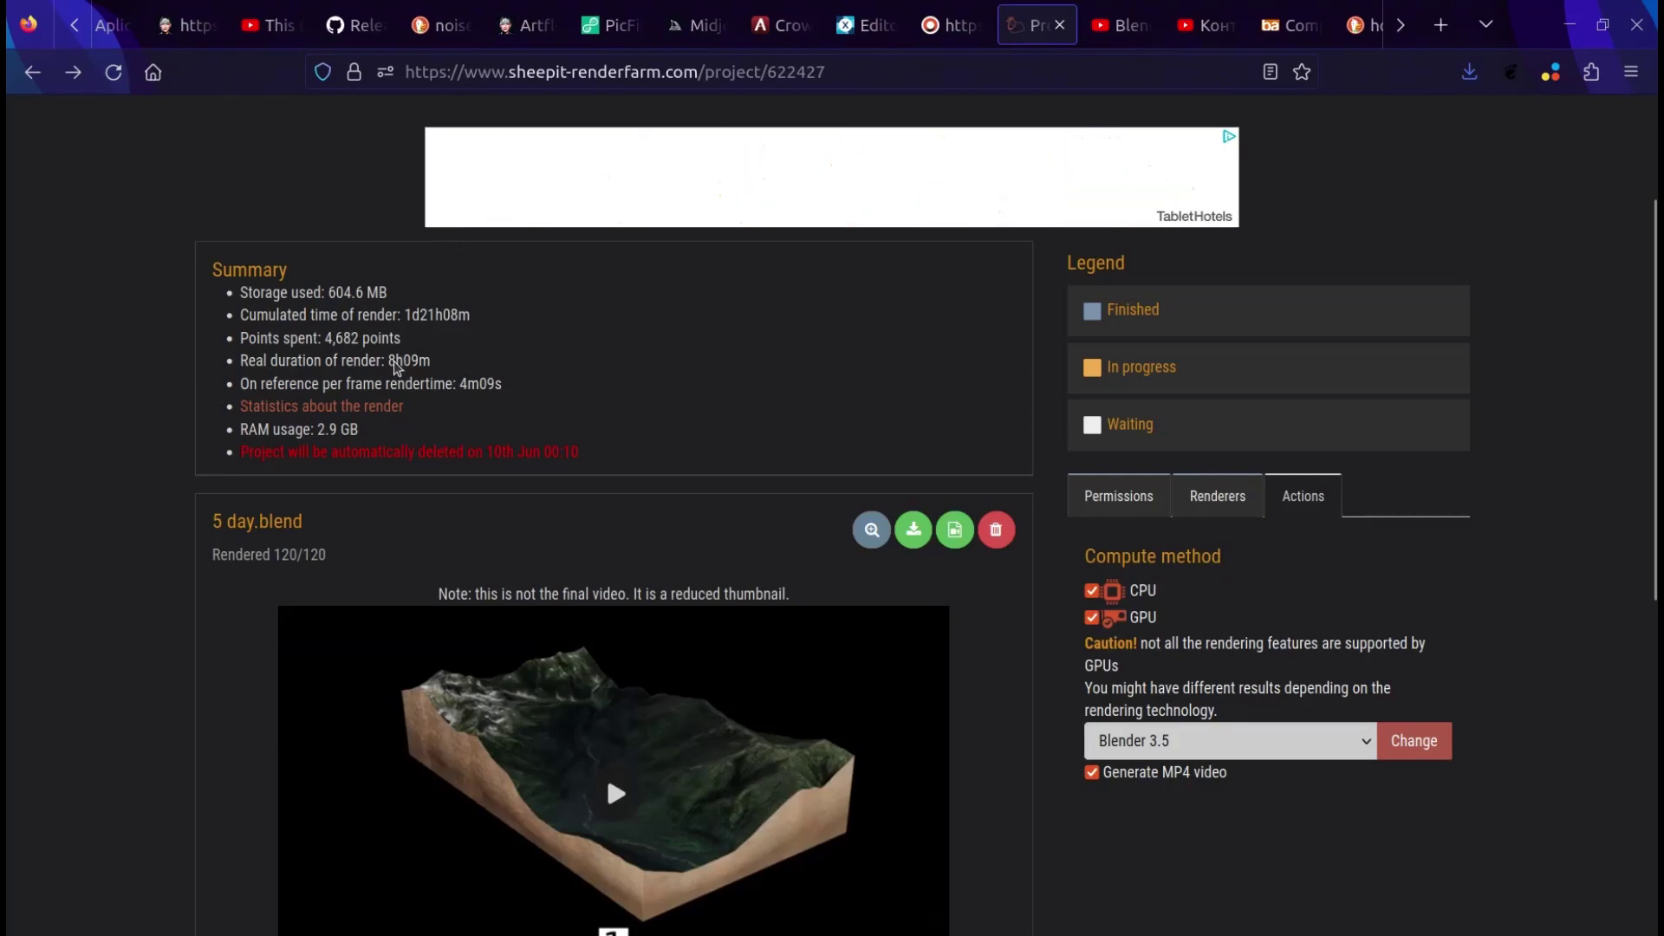
drag(389, 362, 442, 366)
scroll(442, 366, up, 3)
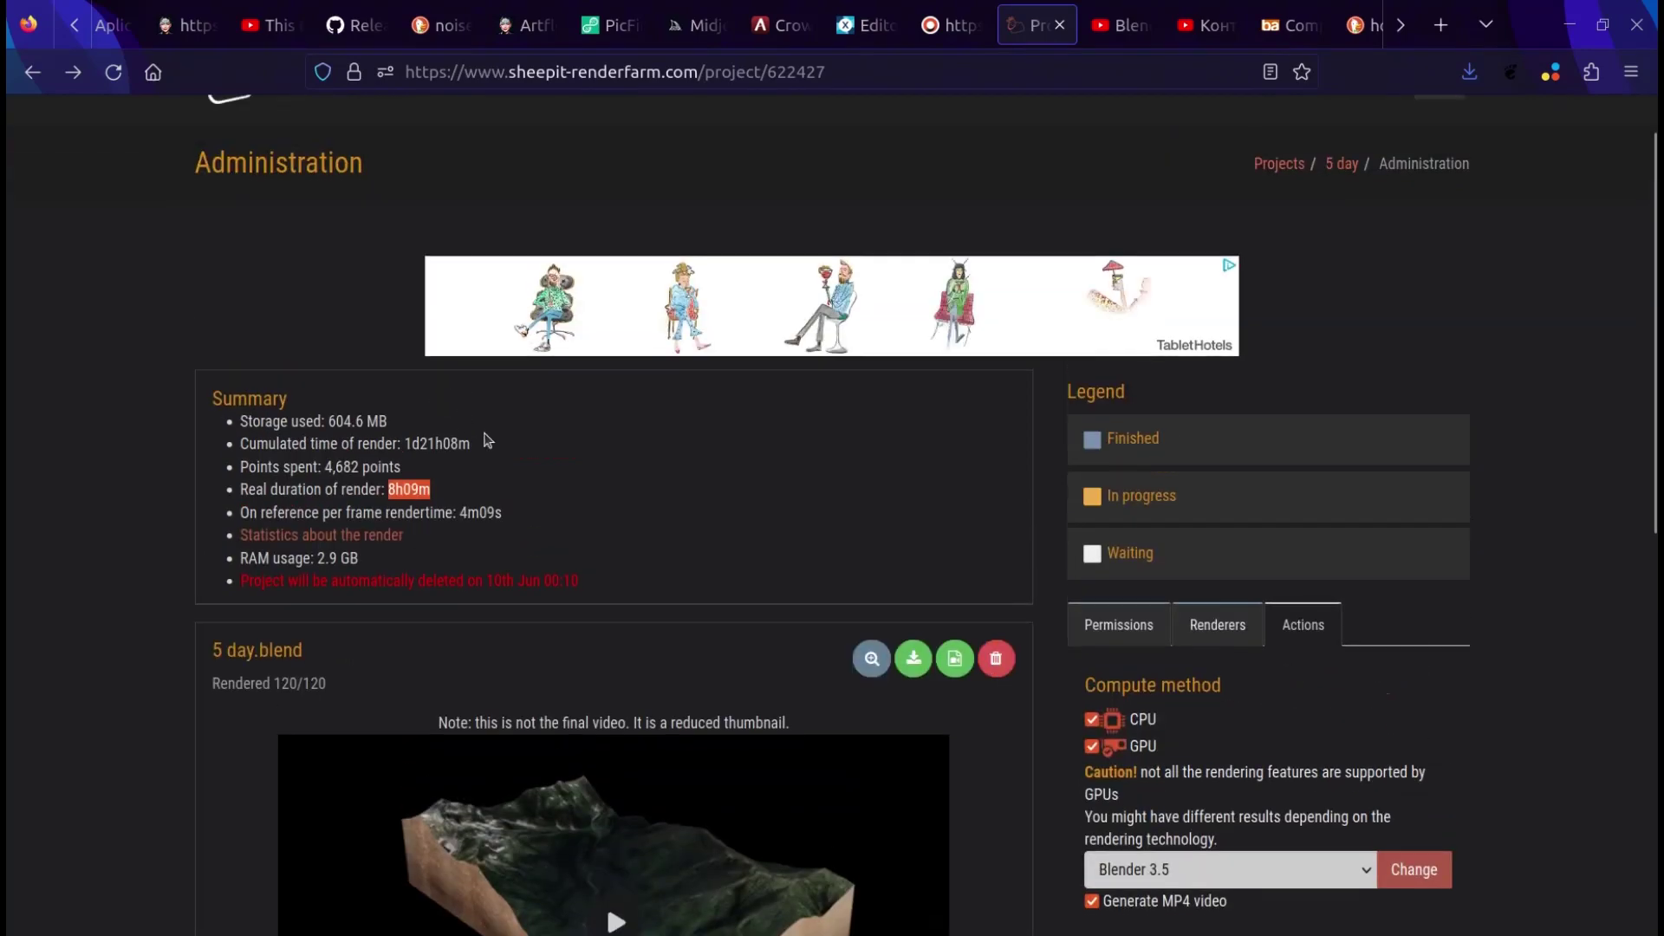
click(472, 442)
scroll(1393, 310, up, 2)
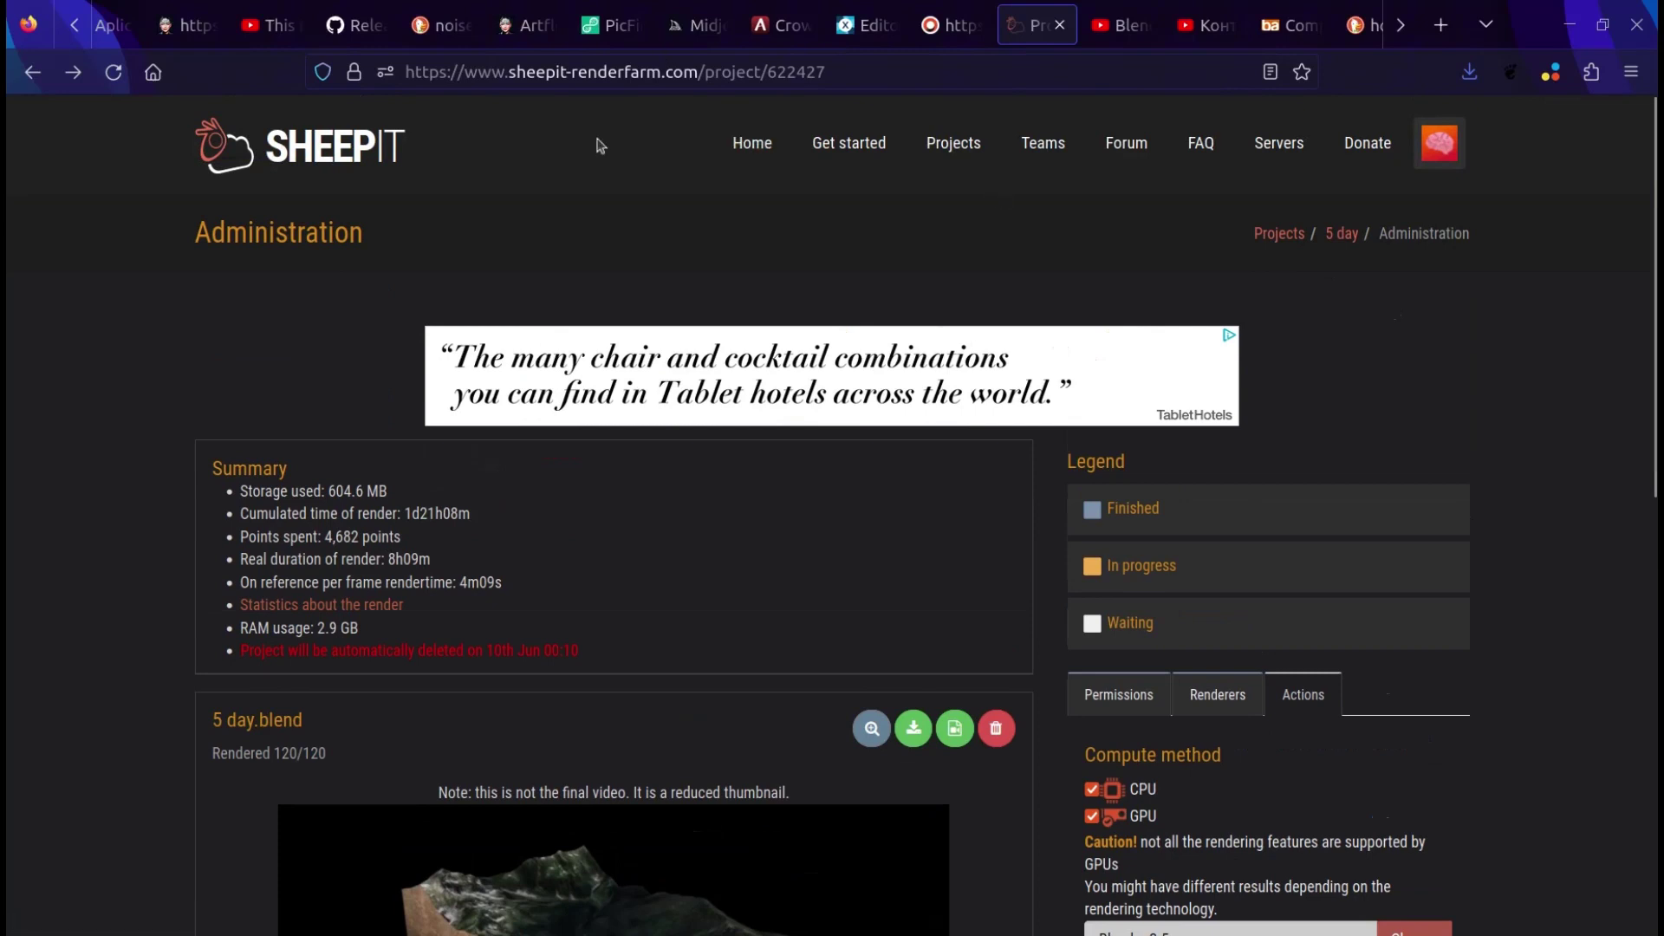
- Open the SheepIt home page and look through its farm overview and latest news
click(743, 144)
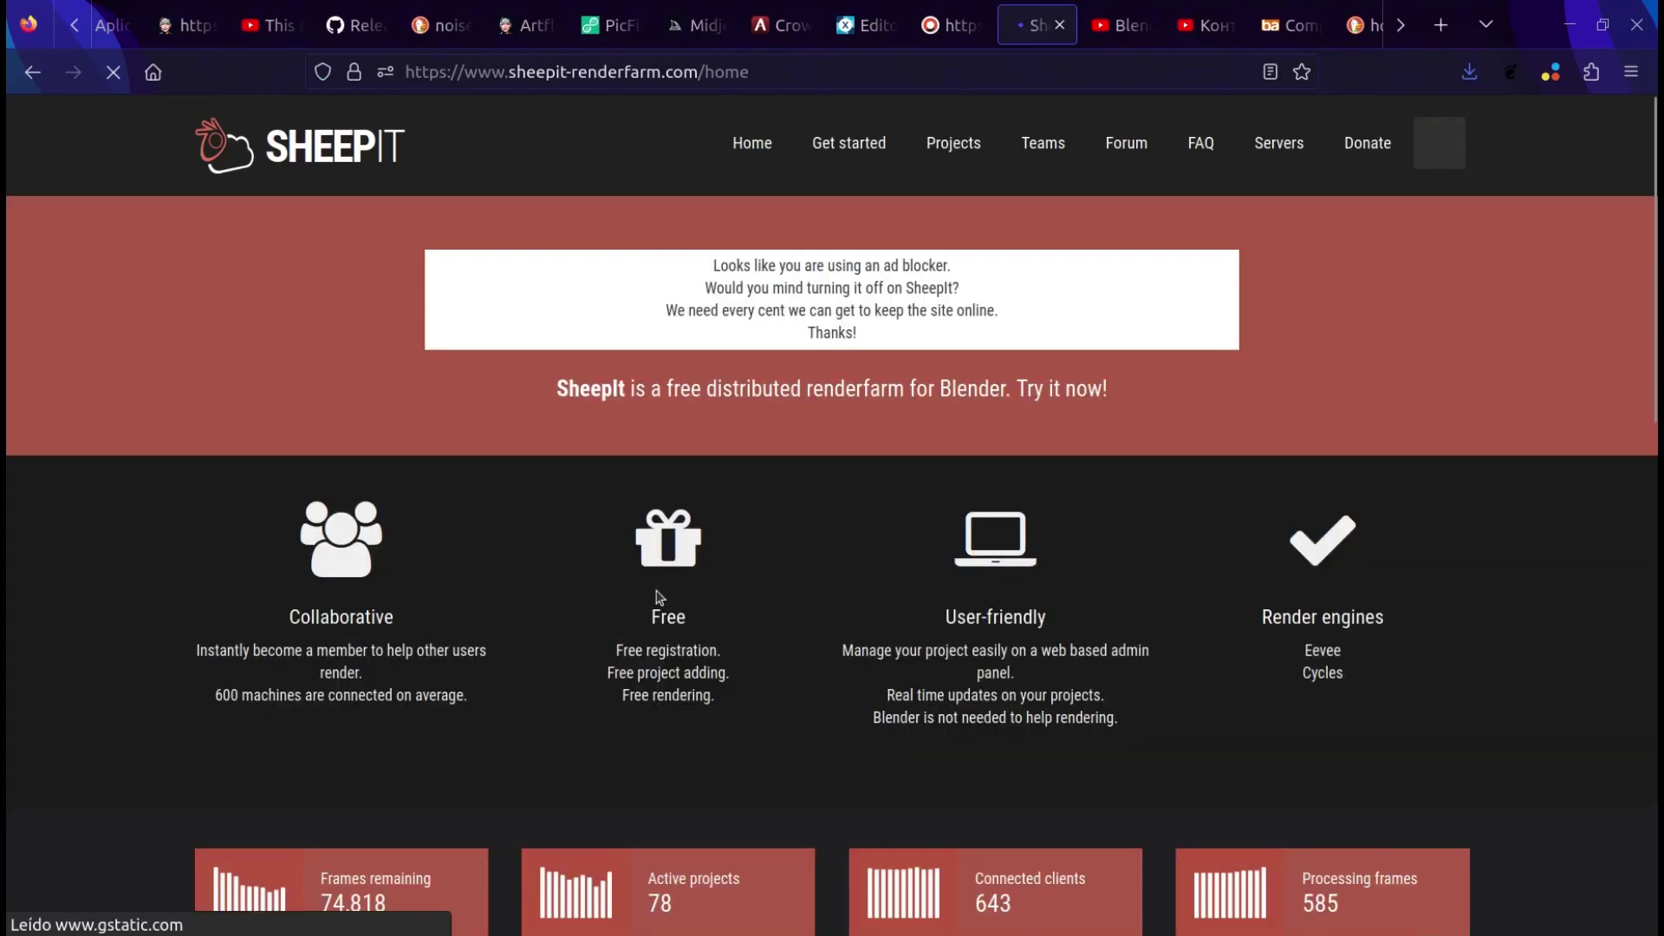
scroll(658, 623, down, 7)
scroll(659, 622, down, 6)
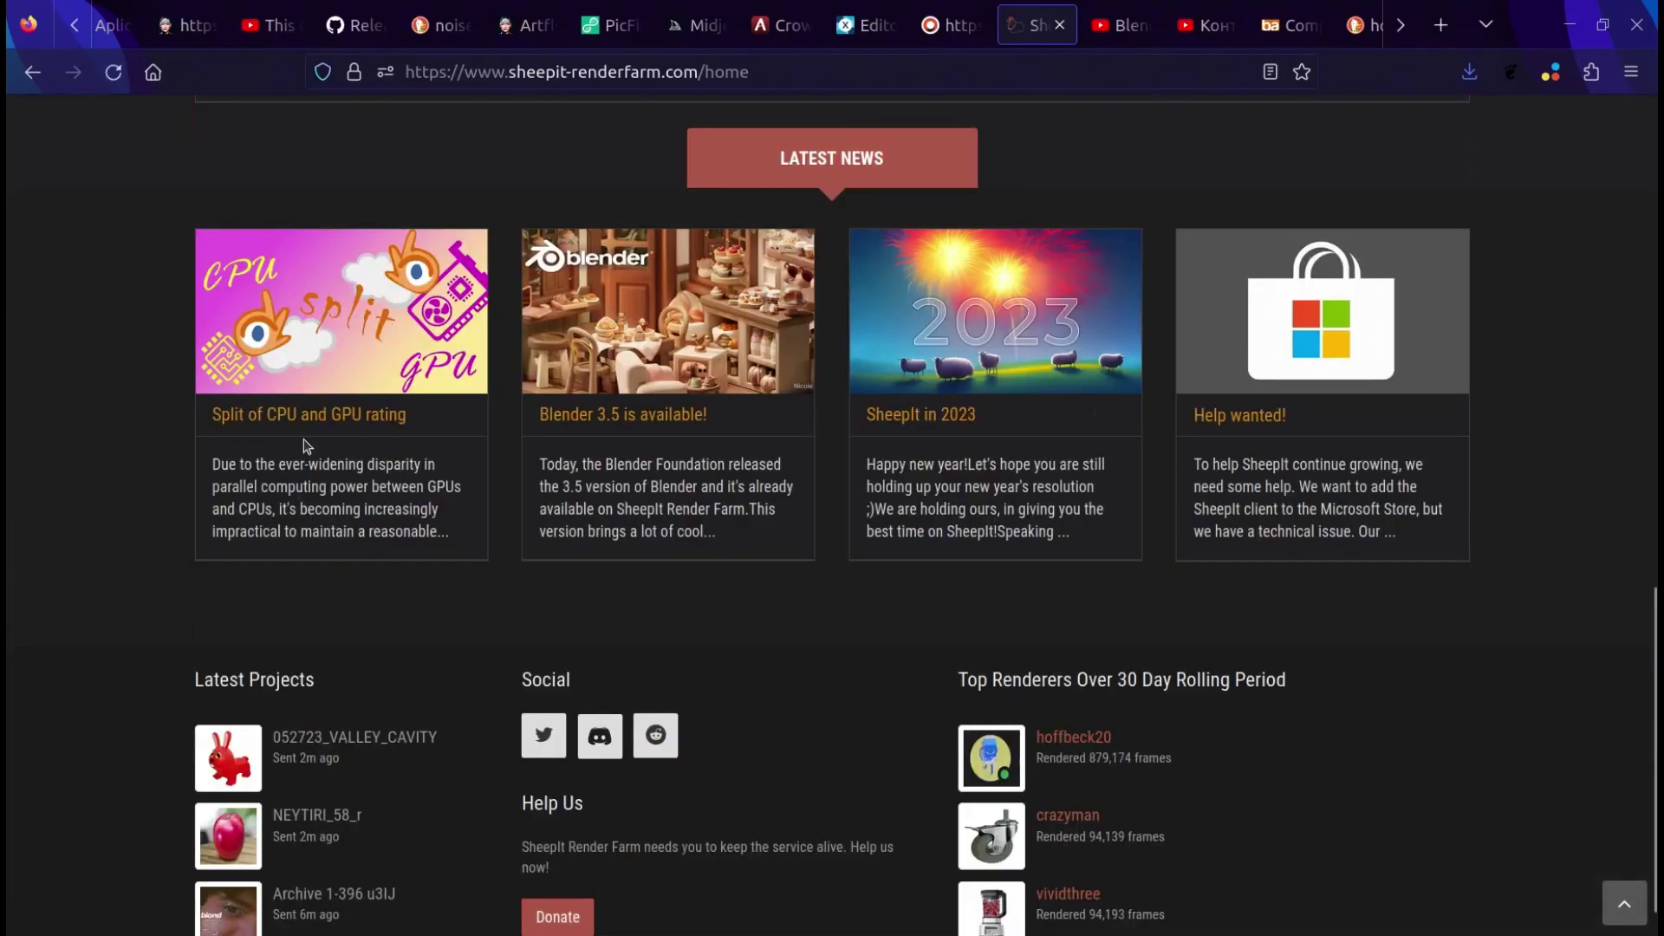
scroll(330, 520, up, 1)
scroll(393, 835, down, 1)
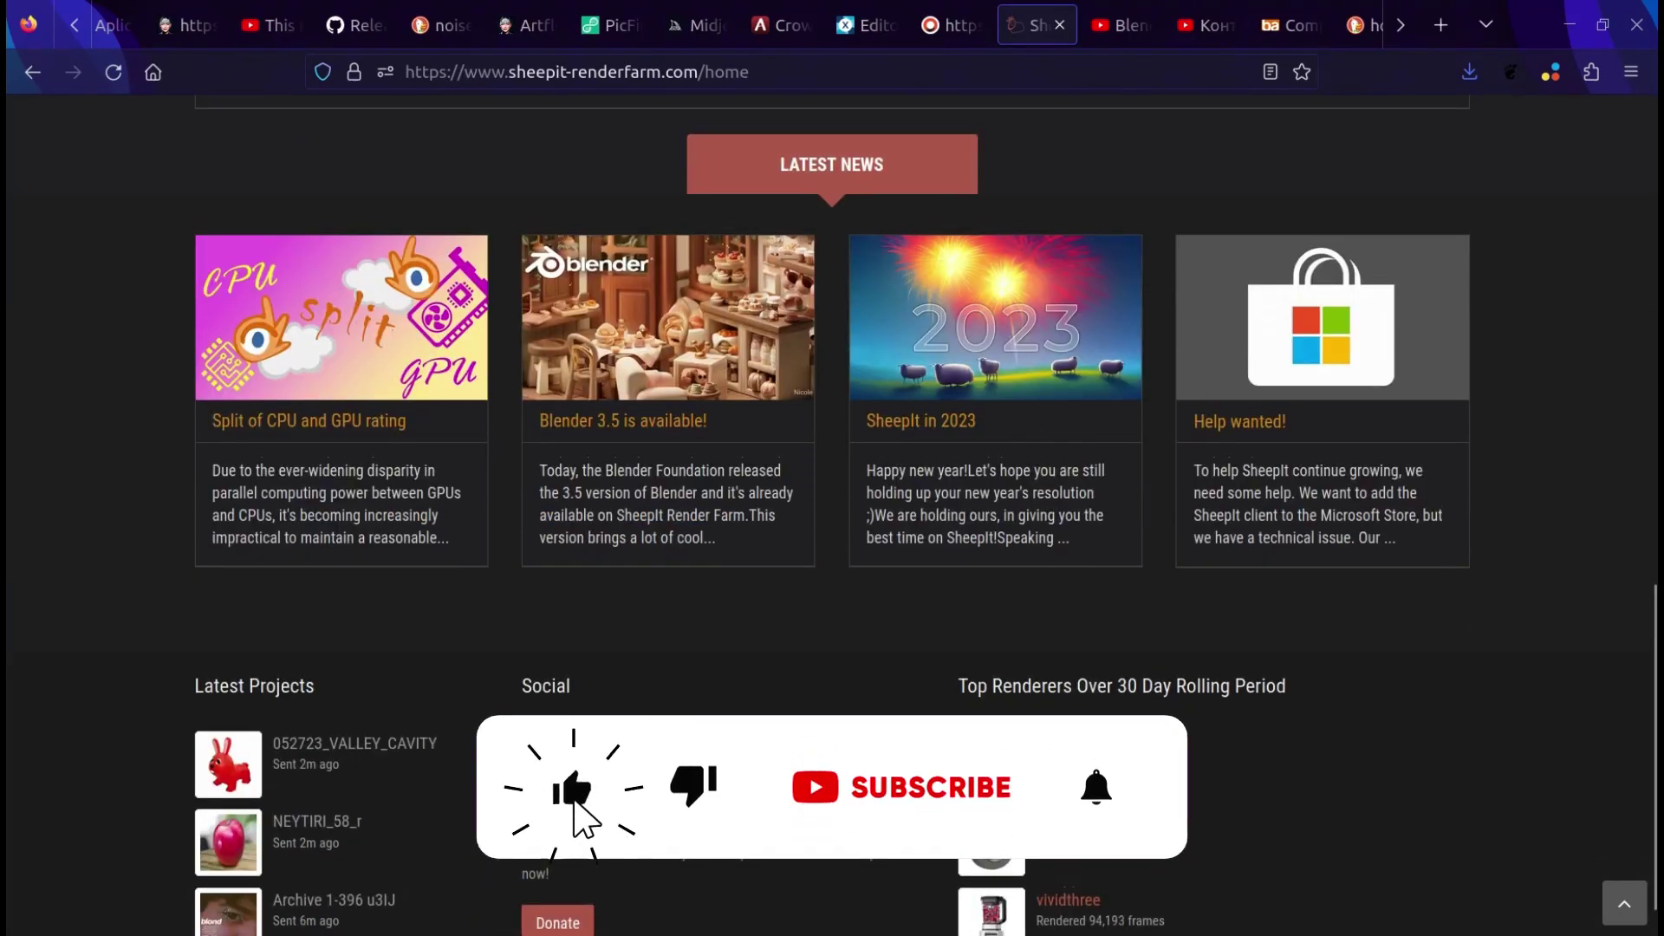
scroll(364, 760, up, 15)
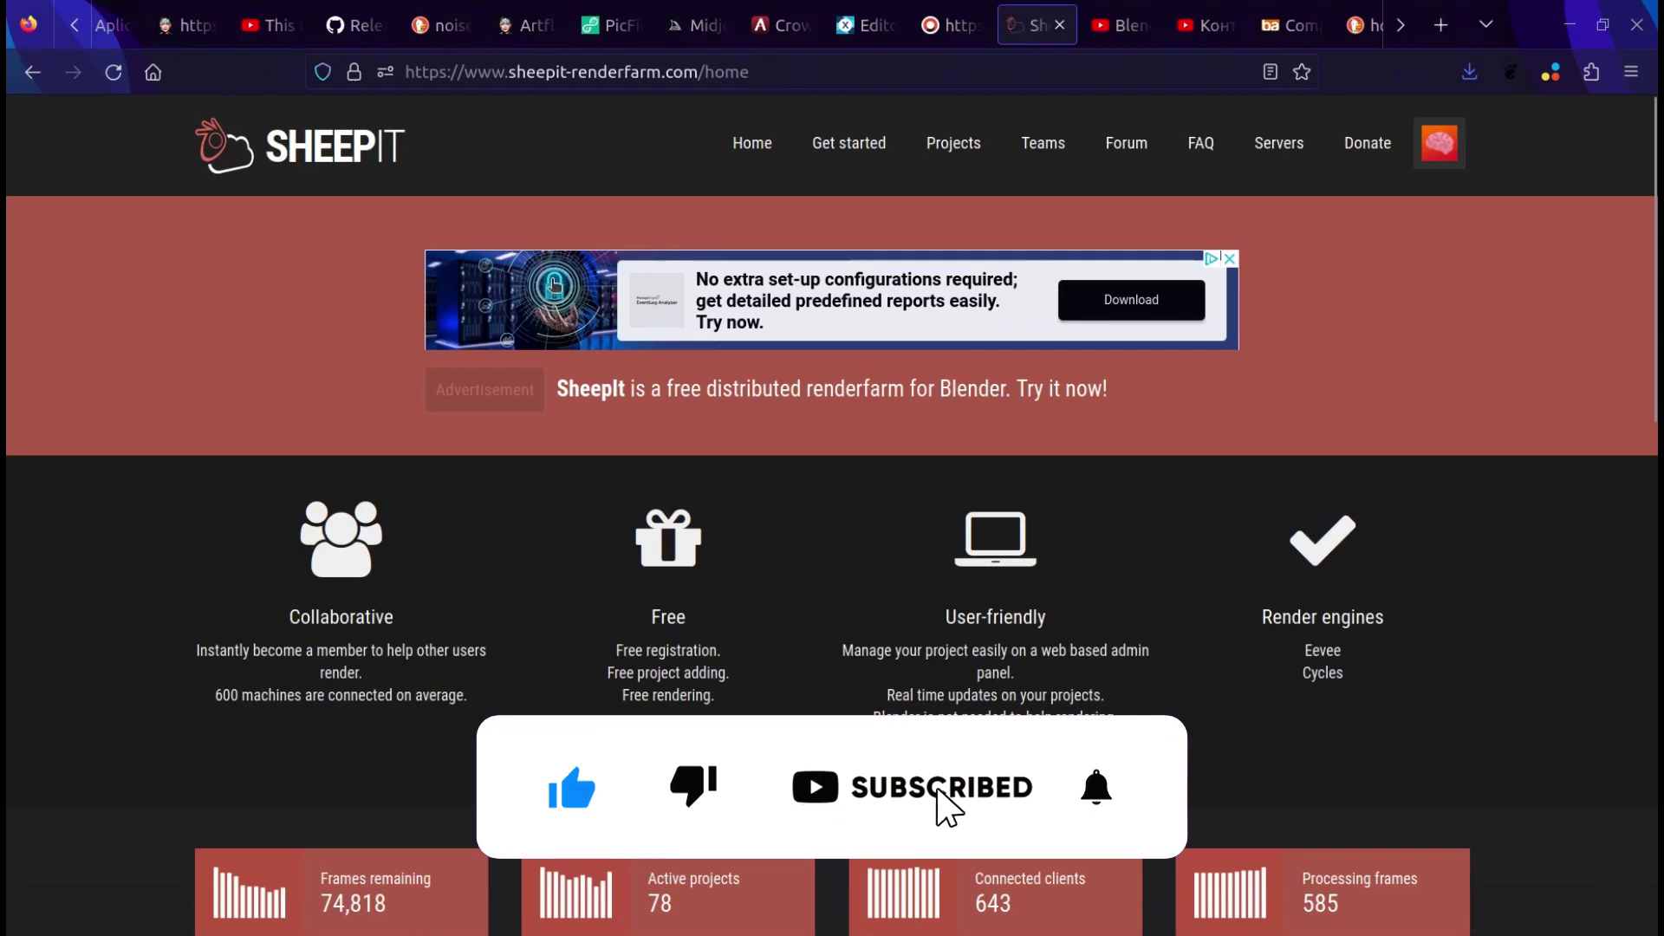